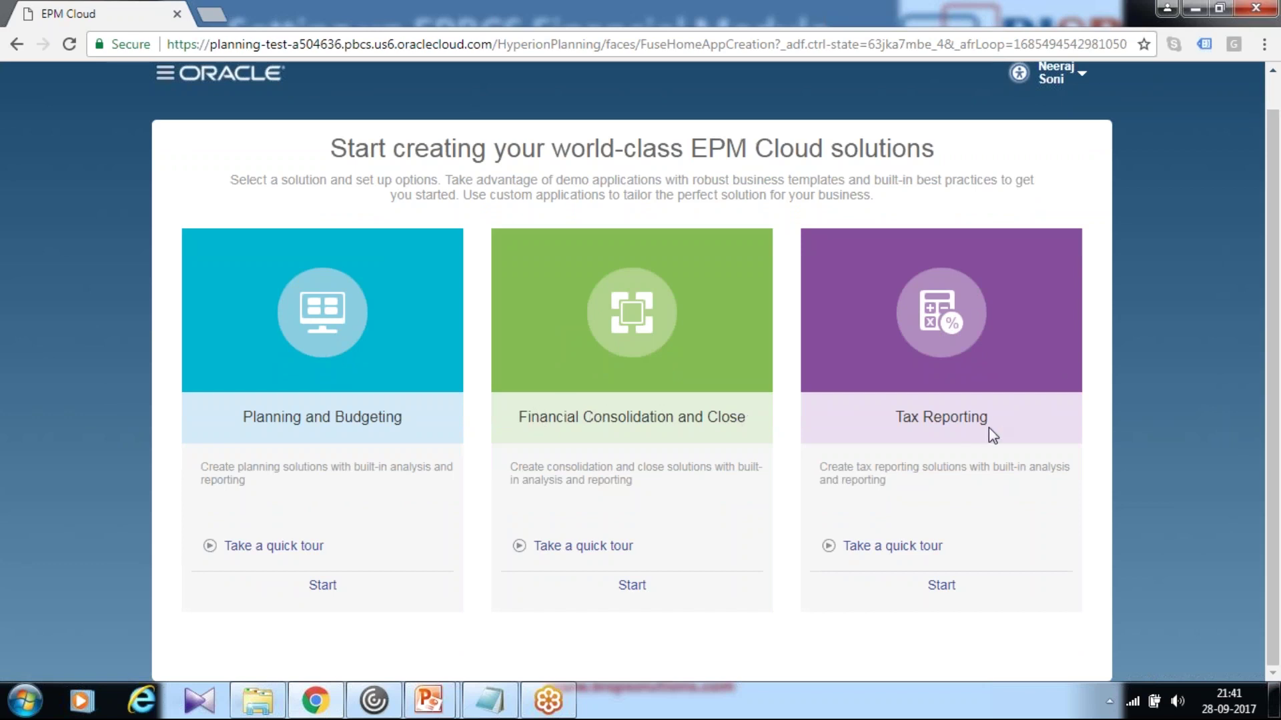
Step: Start an Enterprise Planning and Budgeting application named EPBCS with the description "Sample workforce application" and continue to its details
{"action": "left_click", "coordinate": [323, 587]}
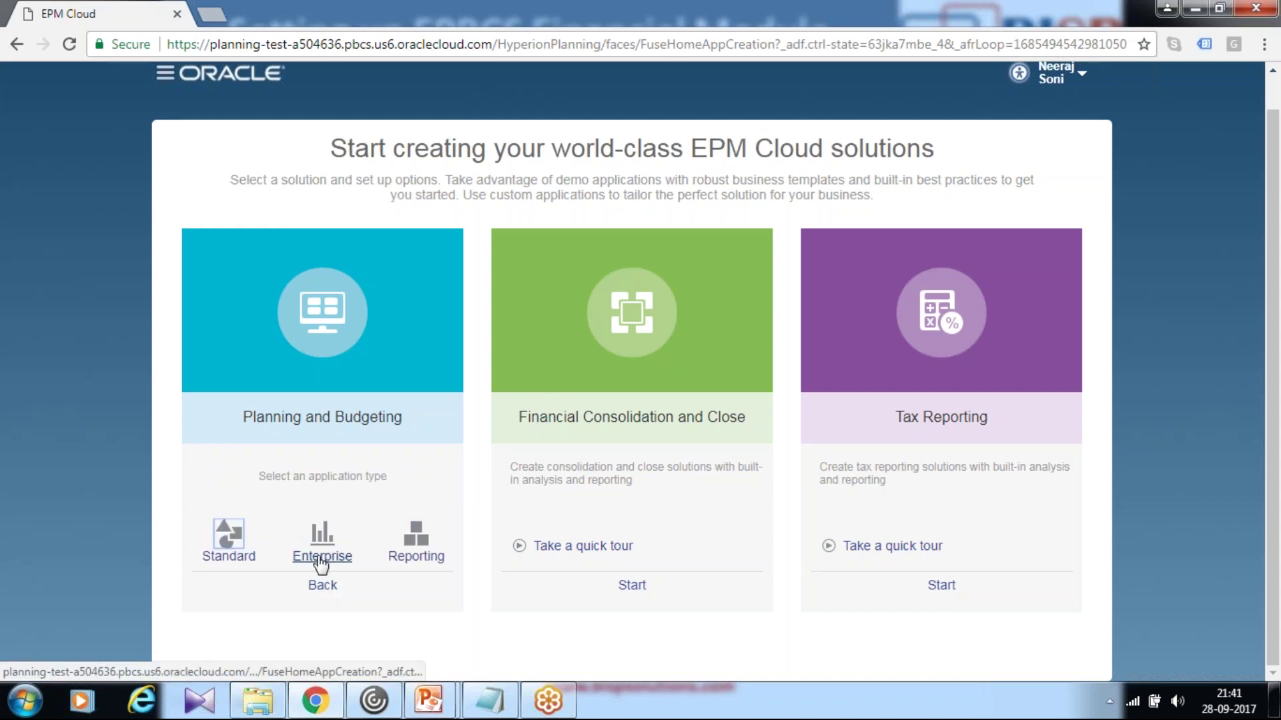
{"action": "left_click", "coordinate": [322, 557]}
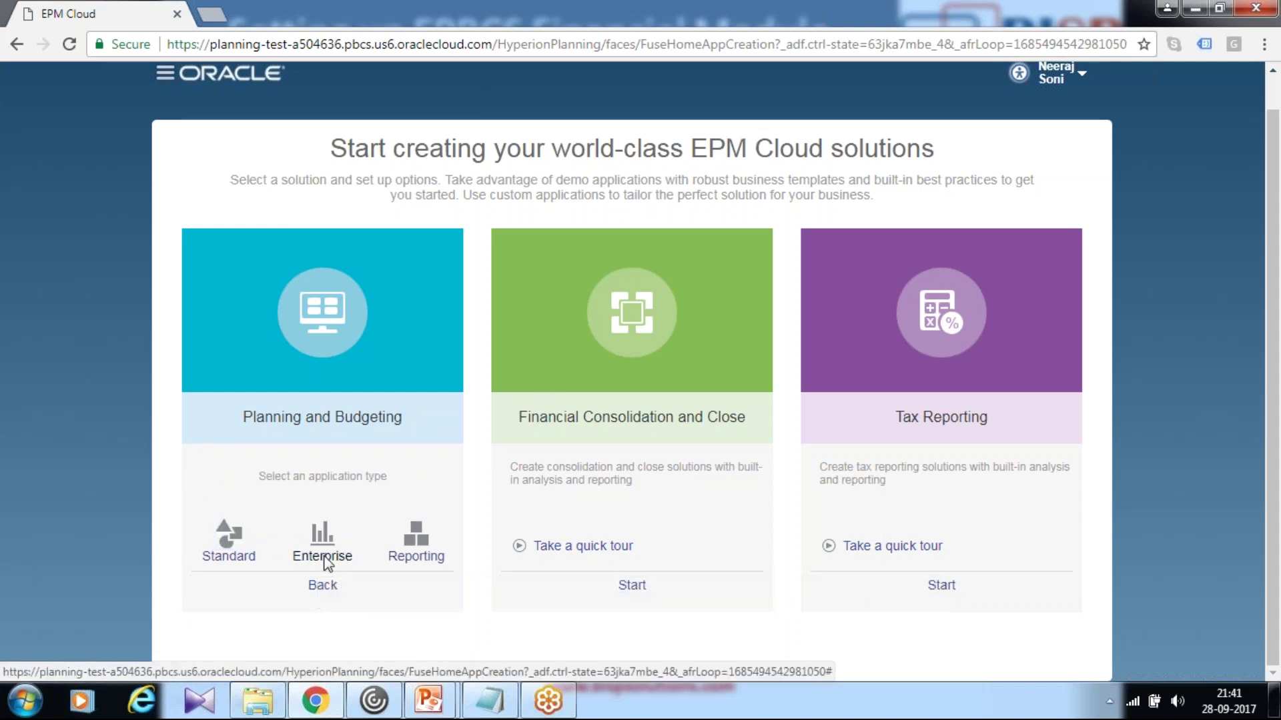
{"action": "left_click", "coordinate": [375, 275]}
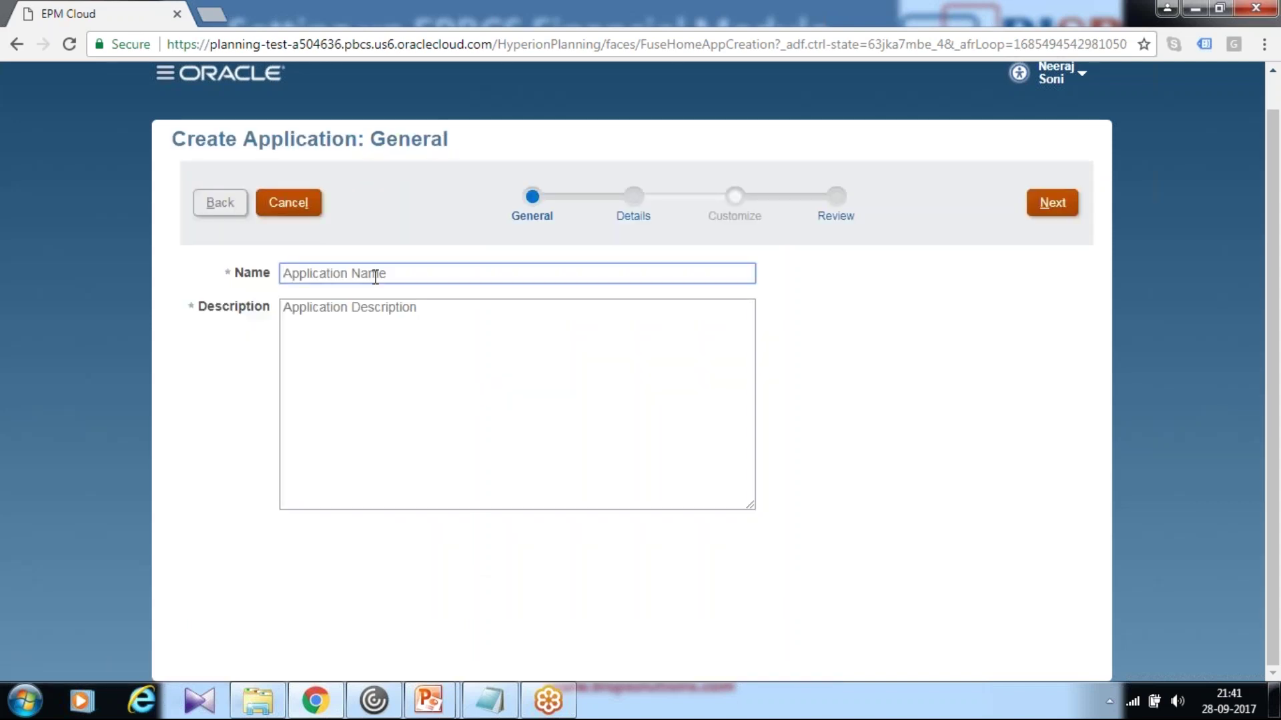
{"action": "type", "text": "EBPBCS"}
{"action": "key", "text": "Tab"}
{"action": "type", "text": "S"}
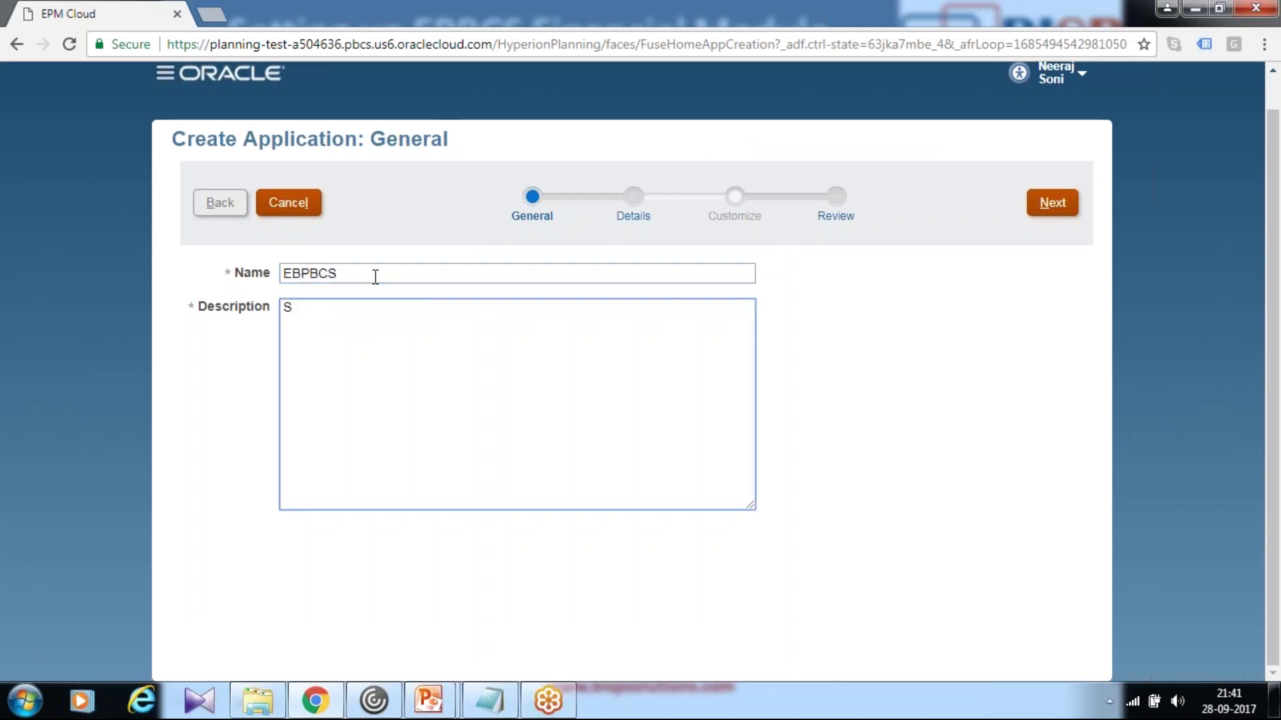
{"action": "left_click", "coordinate": [296, 274]}
{"action": "key", "text": "BackSpace"}
{"action": "left_click", "coordinate": [354, 305]}
{"action": "type", "text": "ample workforce application"}
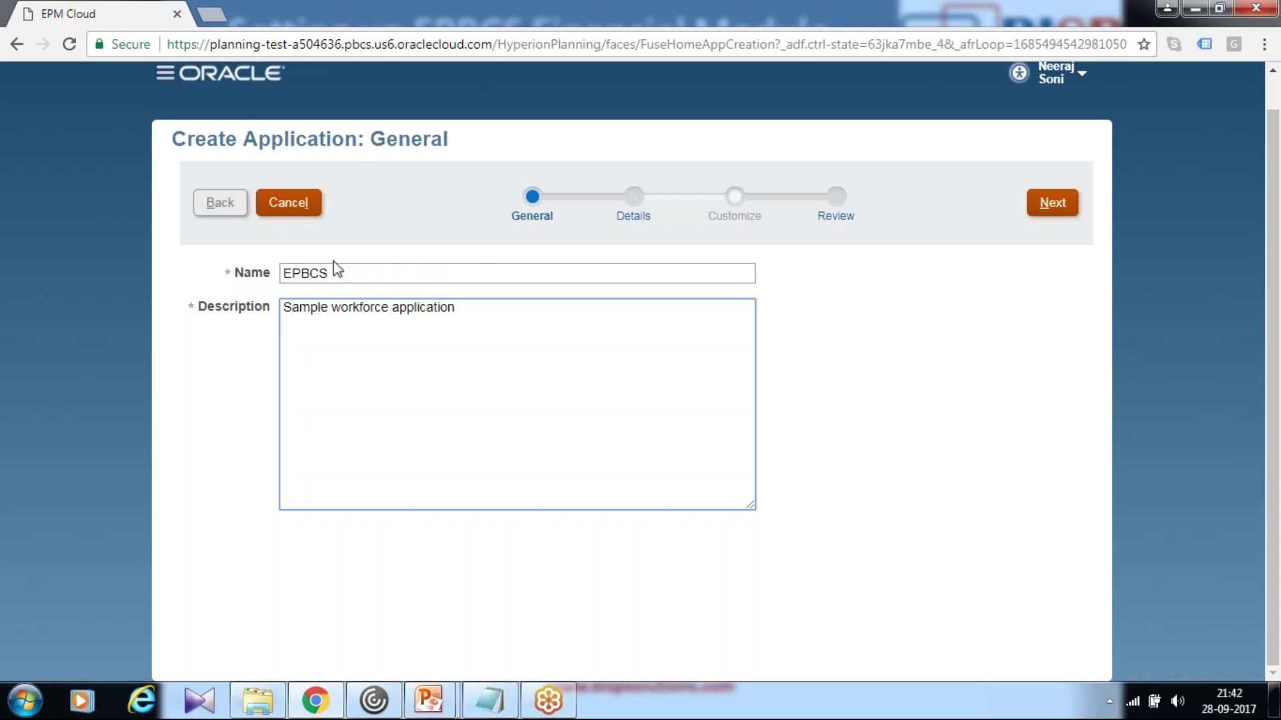
{"action": "left_click", "coordinate": [1051, 212]}
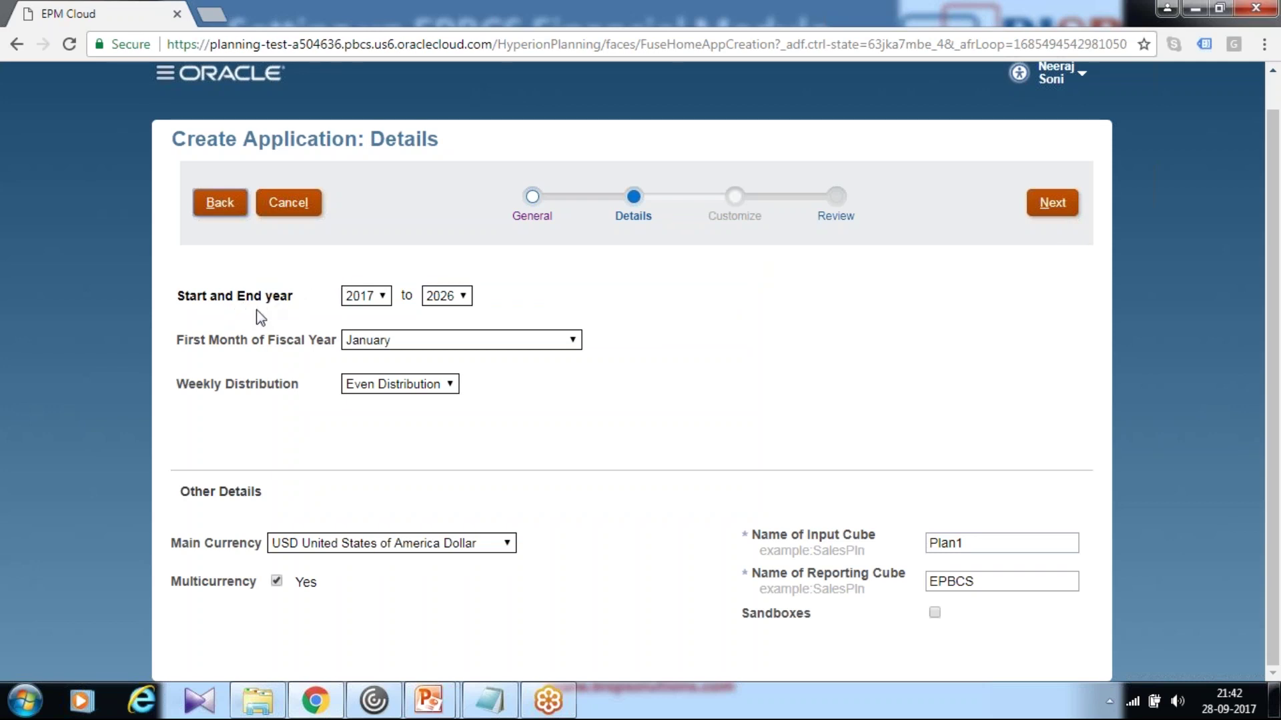
Step: Set the application's start year to 2015 and end year to 2018, and continue to the review
{"action": "left_click", "coordinate": [377, 299]}
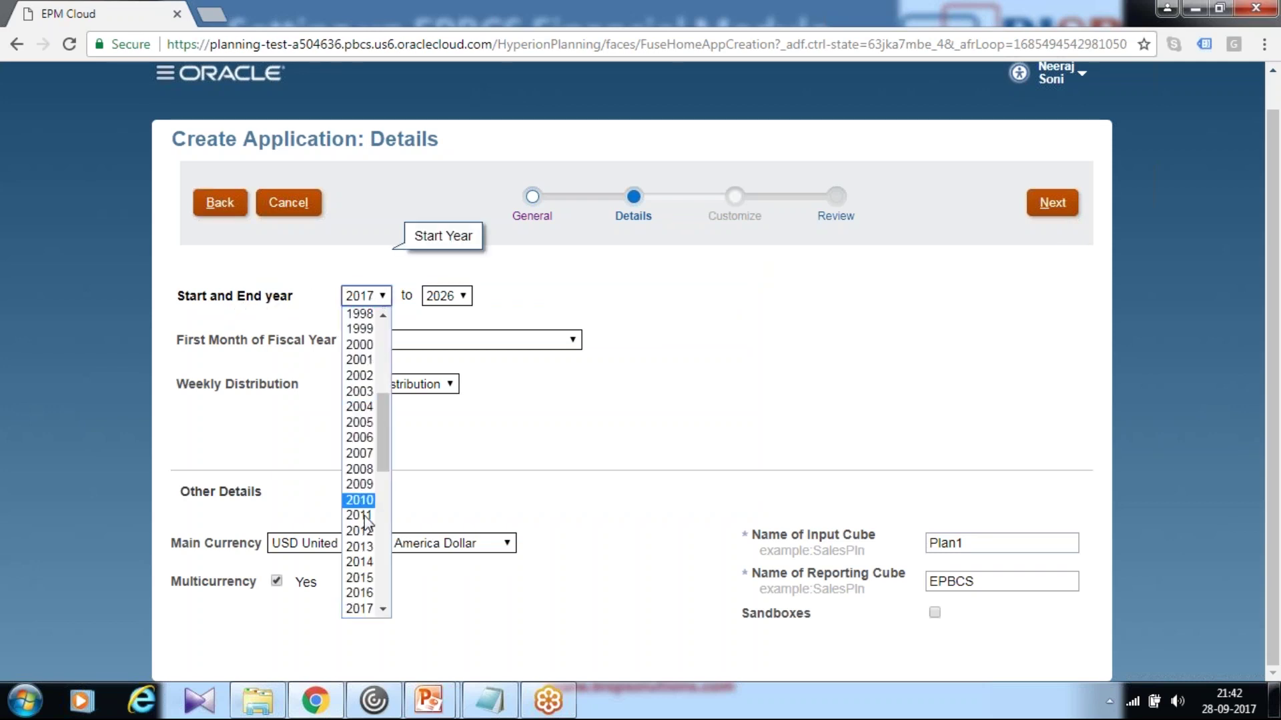
{"action": "left_click", "coordinate": [364, 578]}
{"action": "left_click", "coordinate": [438, 303]}
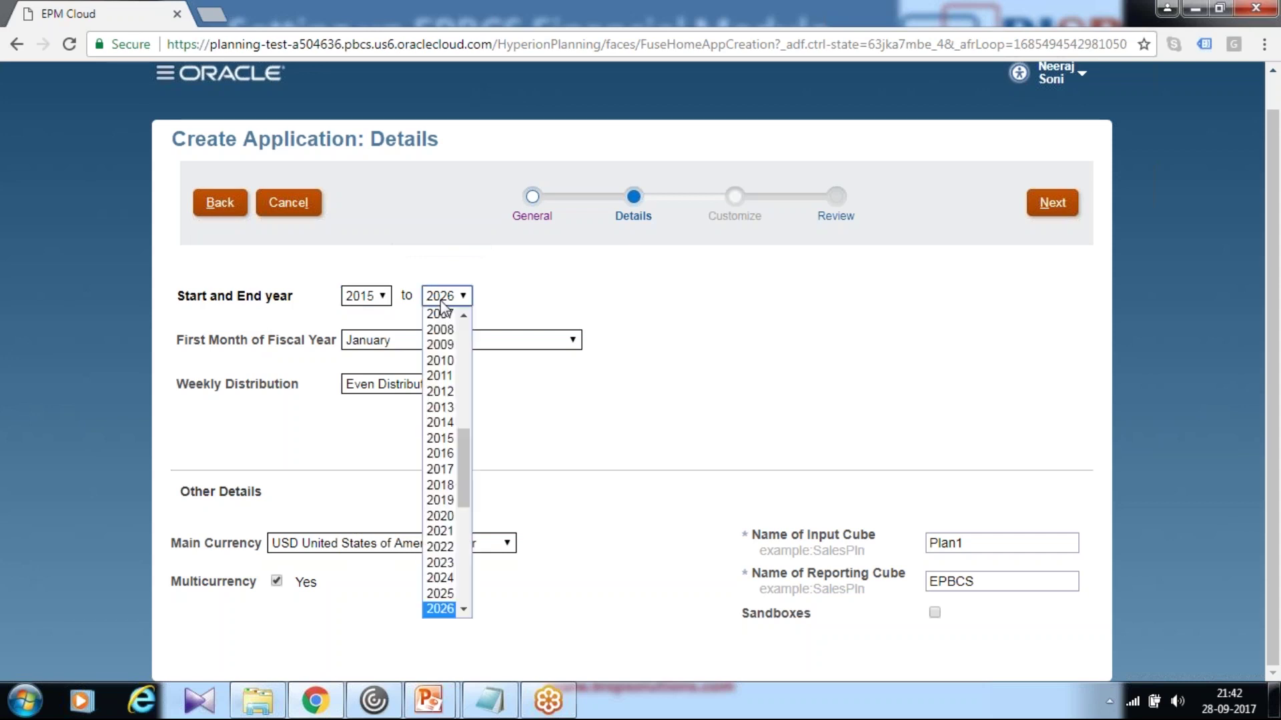
{"action": "left_click", "coordinate": [442, 486]}
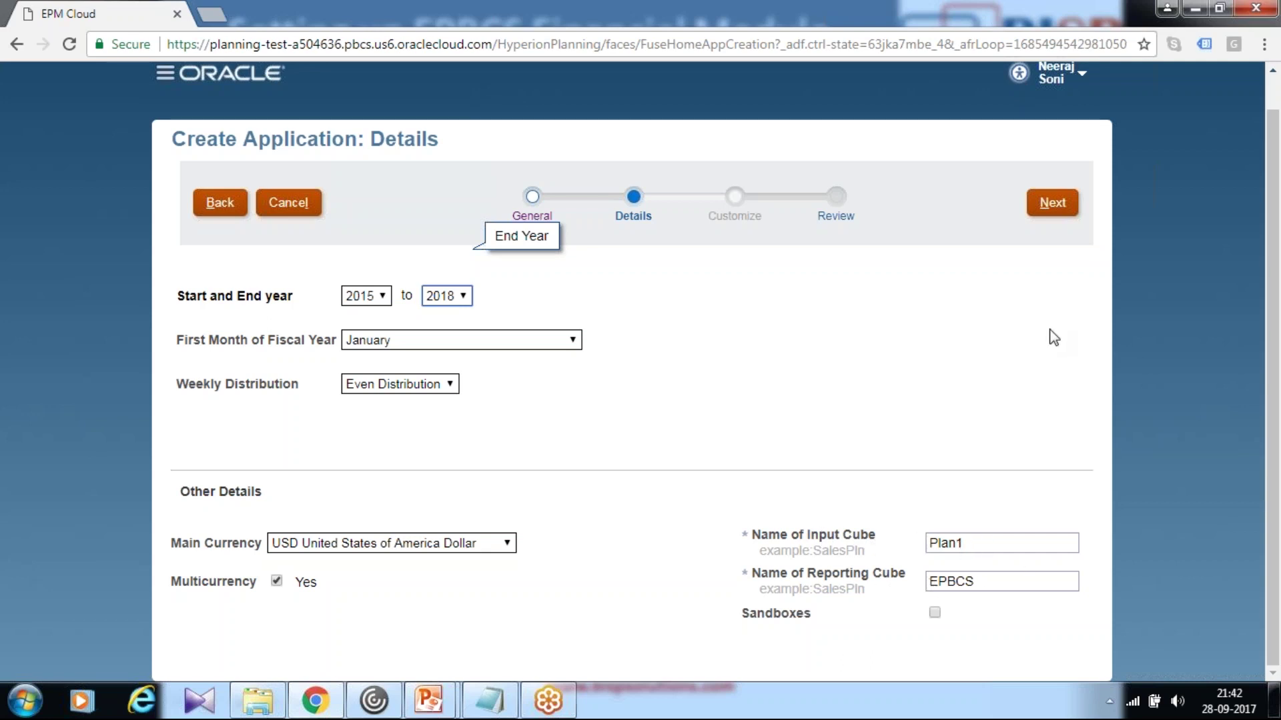
{"action": "left_click", "coordinate": [1051, 203]}
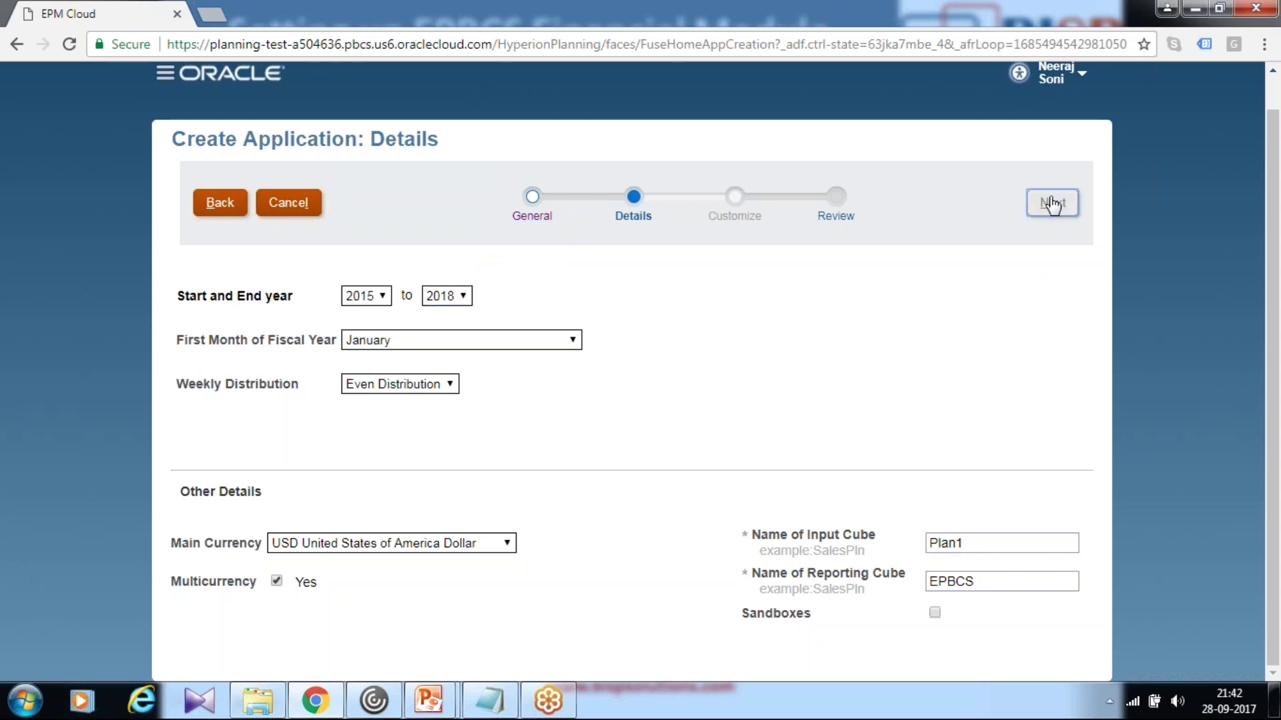
Step: Review the application summary and create the EPBCS application
{"action": "scroll", "coordinate": [842, 404], "scroll_direction": "down", "scroll_amount": 1}
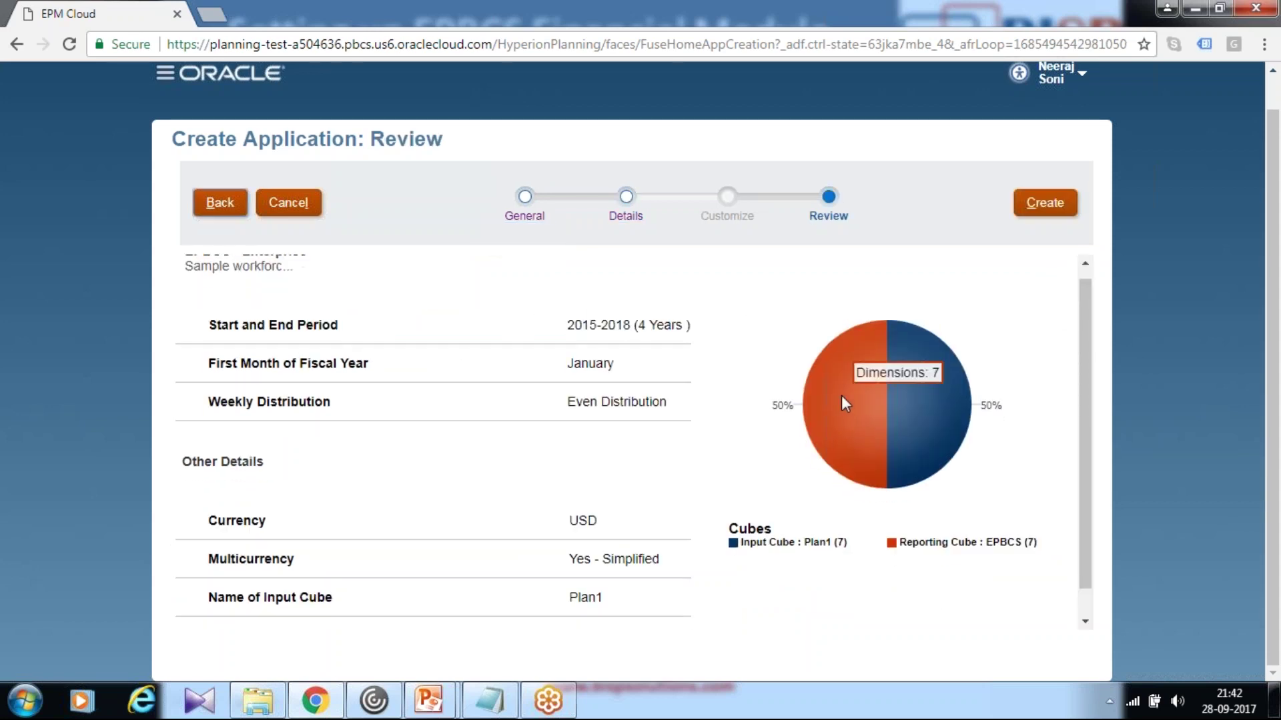
{"action": "scroll", "coordinate": [842, 403], "scroll_direction": "down", "scroll_amount": 1}
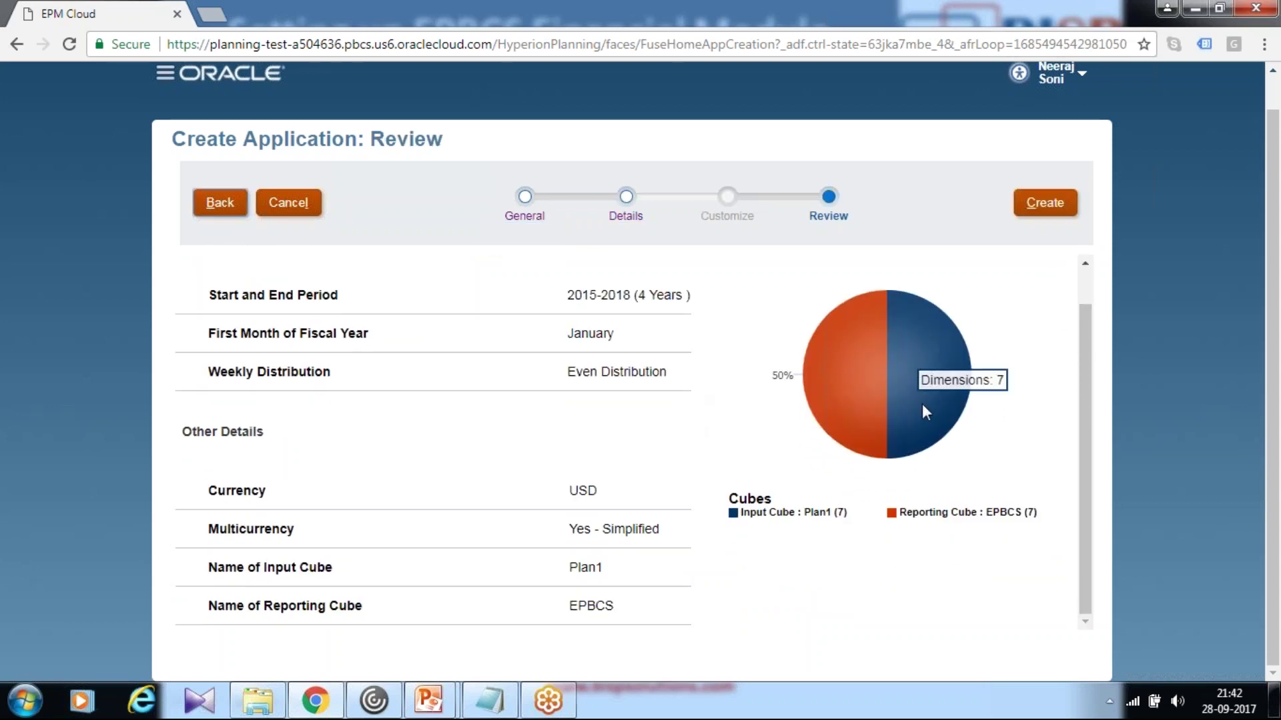
{"action": "scroll", "coordinate": [922, 404], "scroll_direction": "up", "scroll_amount": 1}
{"action": "left_click", "coordinate": [1036, 208]}
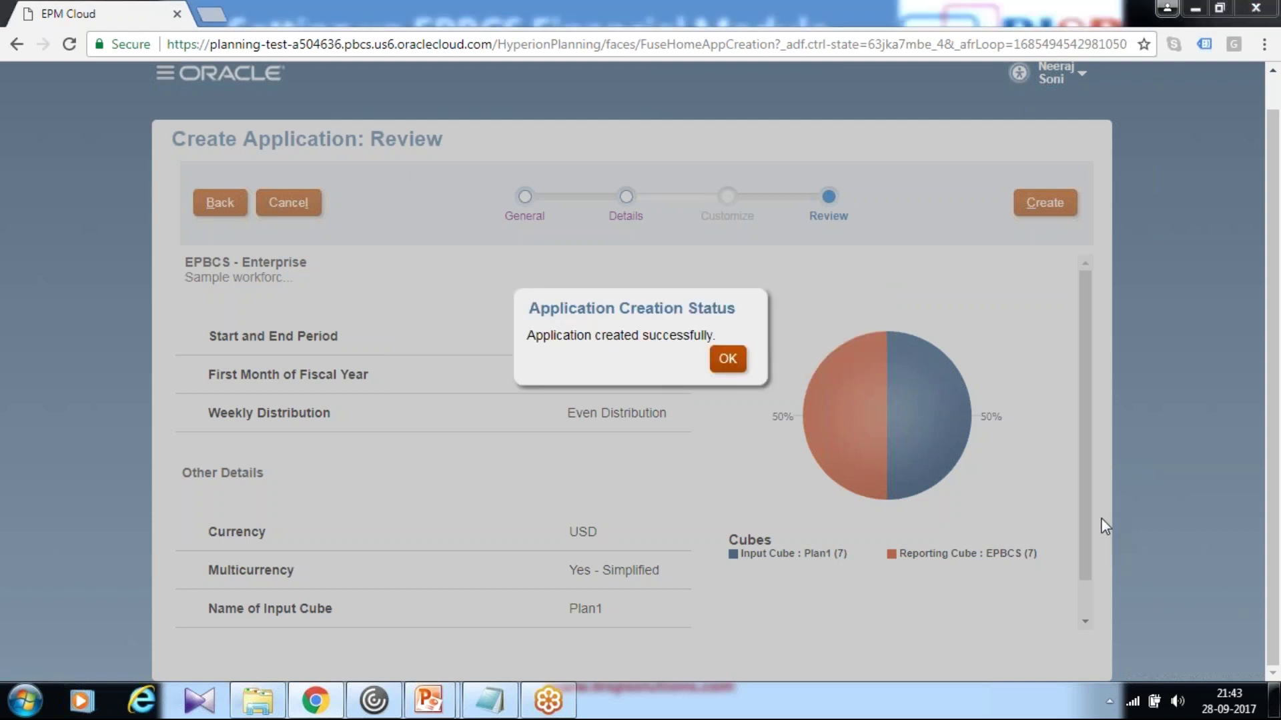
{"action": "left_click", "coordinate": [739, 366]}
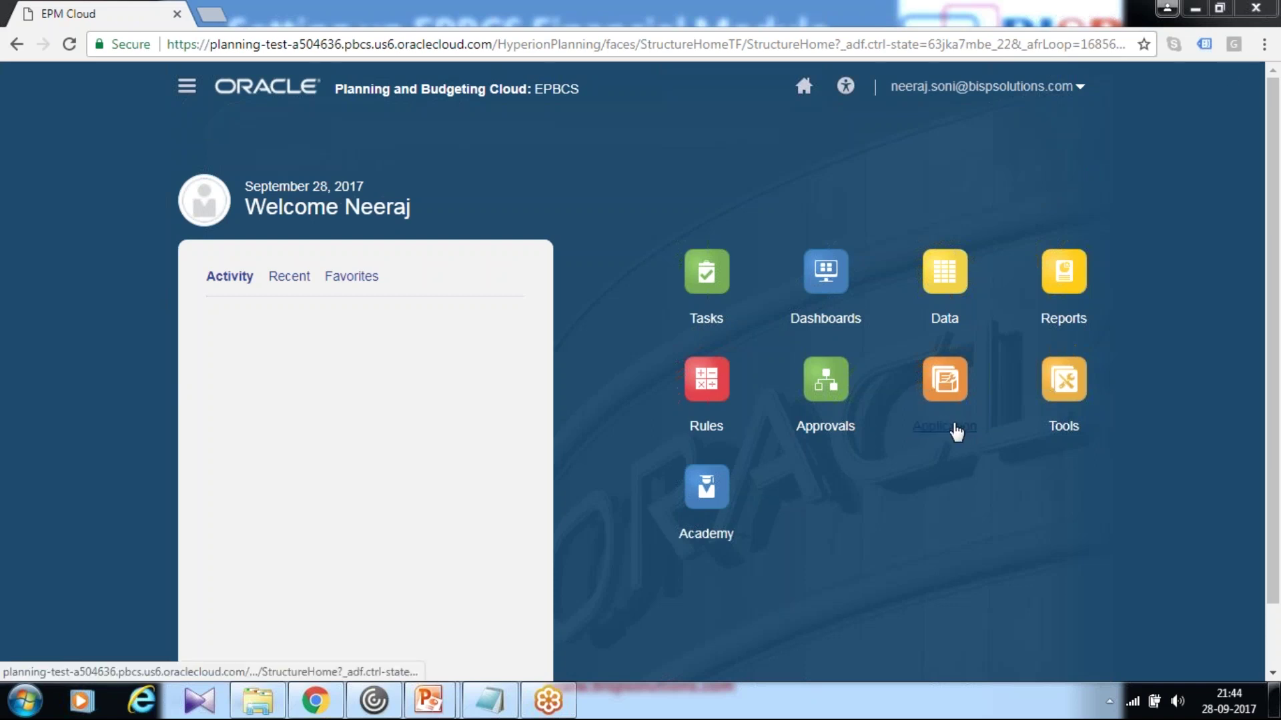
Step: Open the application's Workforce configuration and bring up its feature enablement settings
{"action": "left_click", "coordinate": [957, 430]}
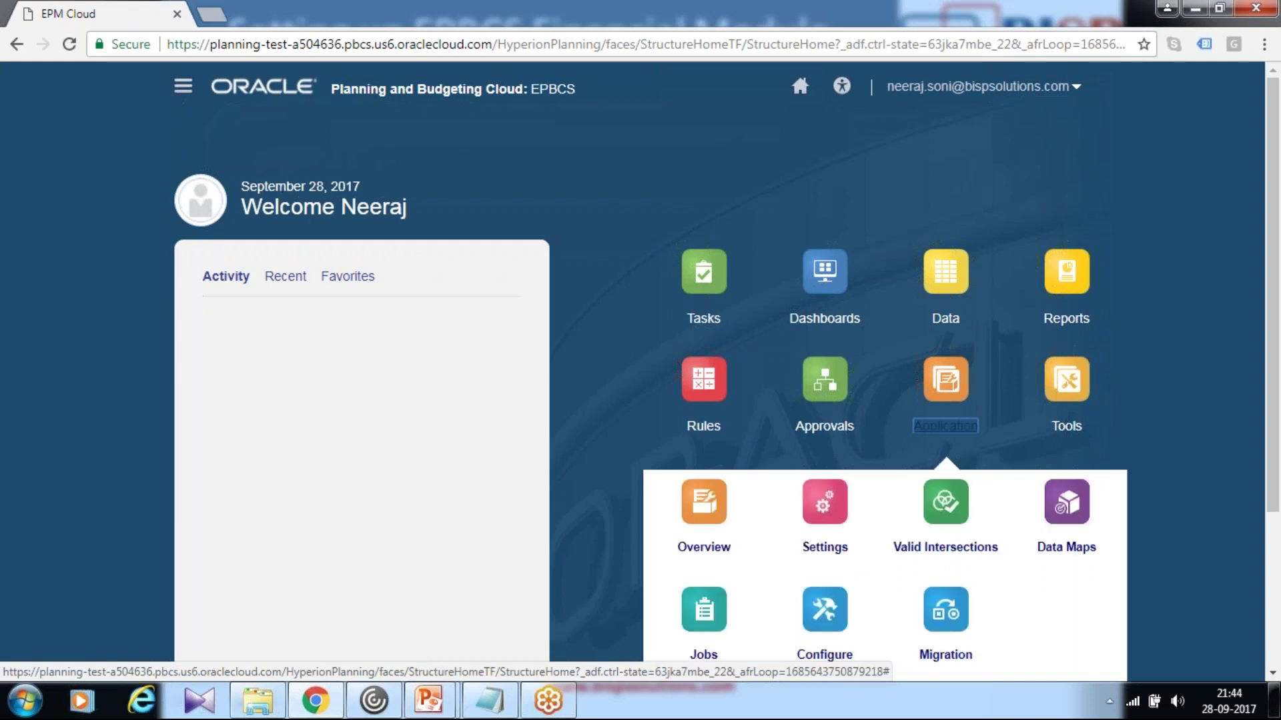
{"action": "scroll", "coordinate": [964, 628], "scroll_direction": "down", "scroll_amount": 3}
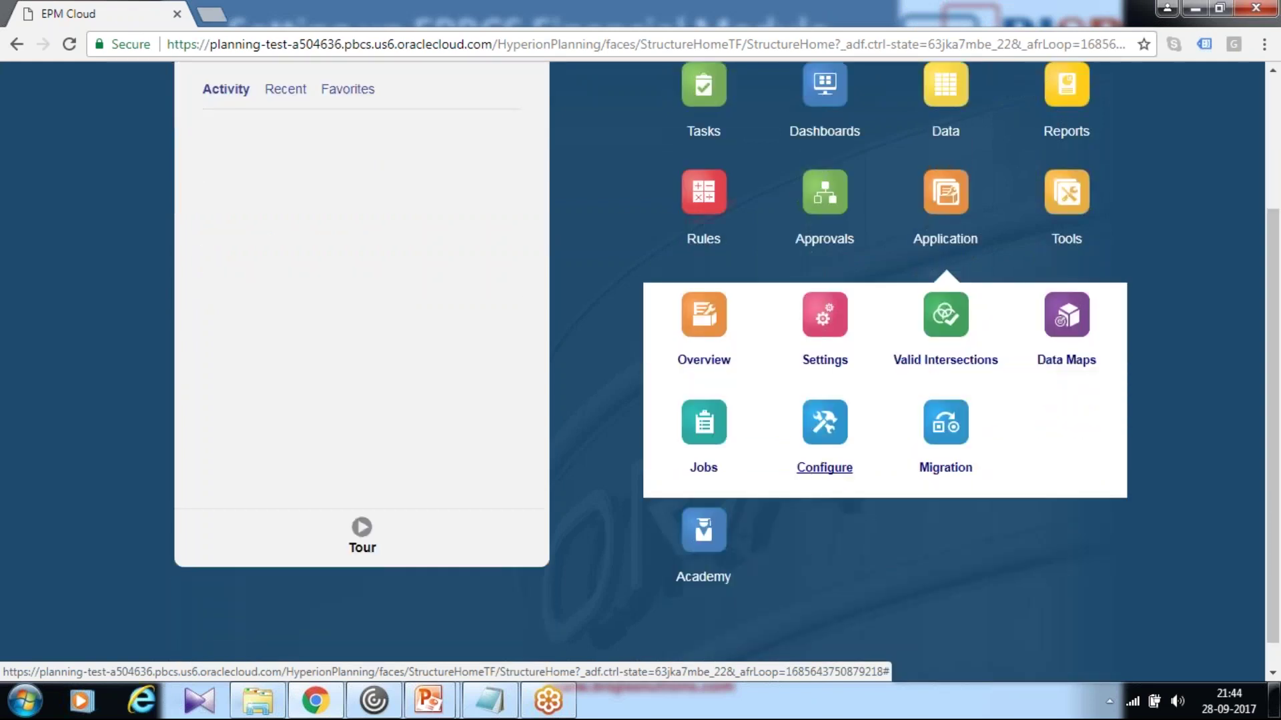
{"action": "left_click", "coordinate": [816, 472]}
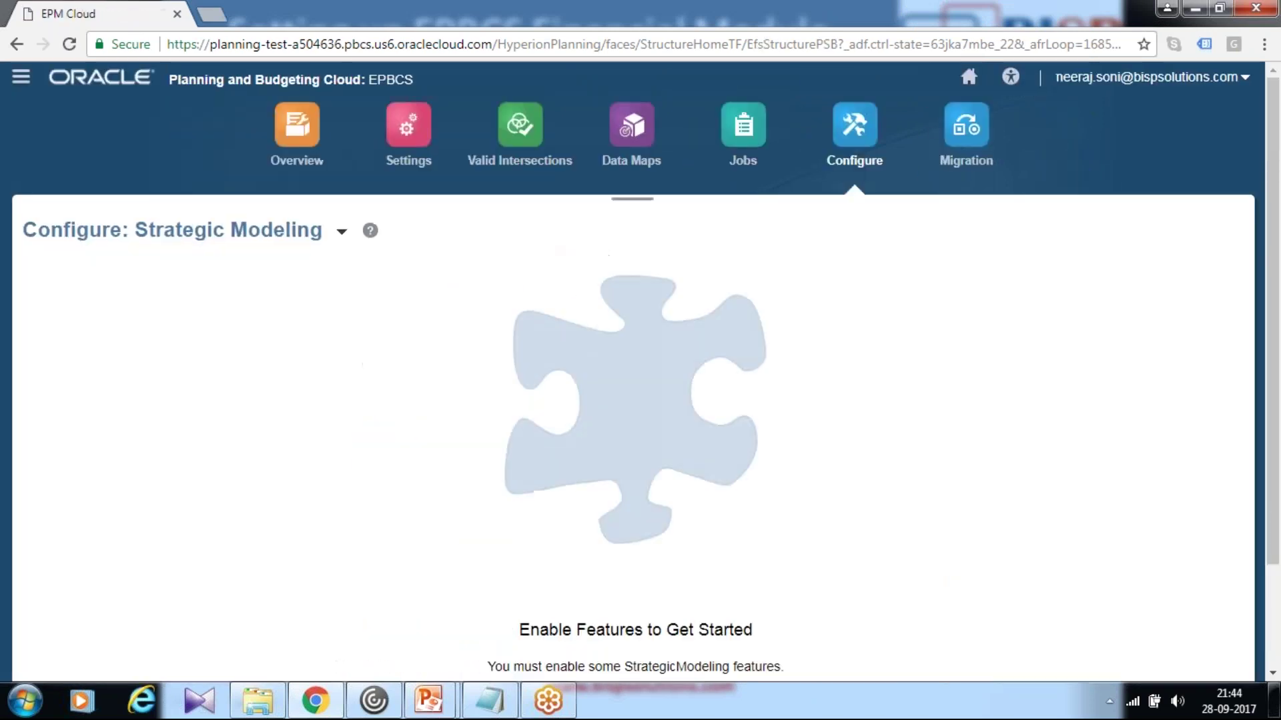
{"action": "left_click", "coordinate": [341, 232]}
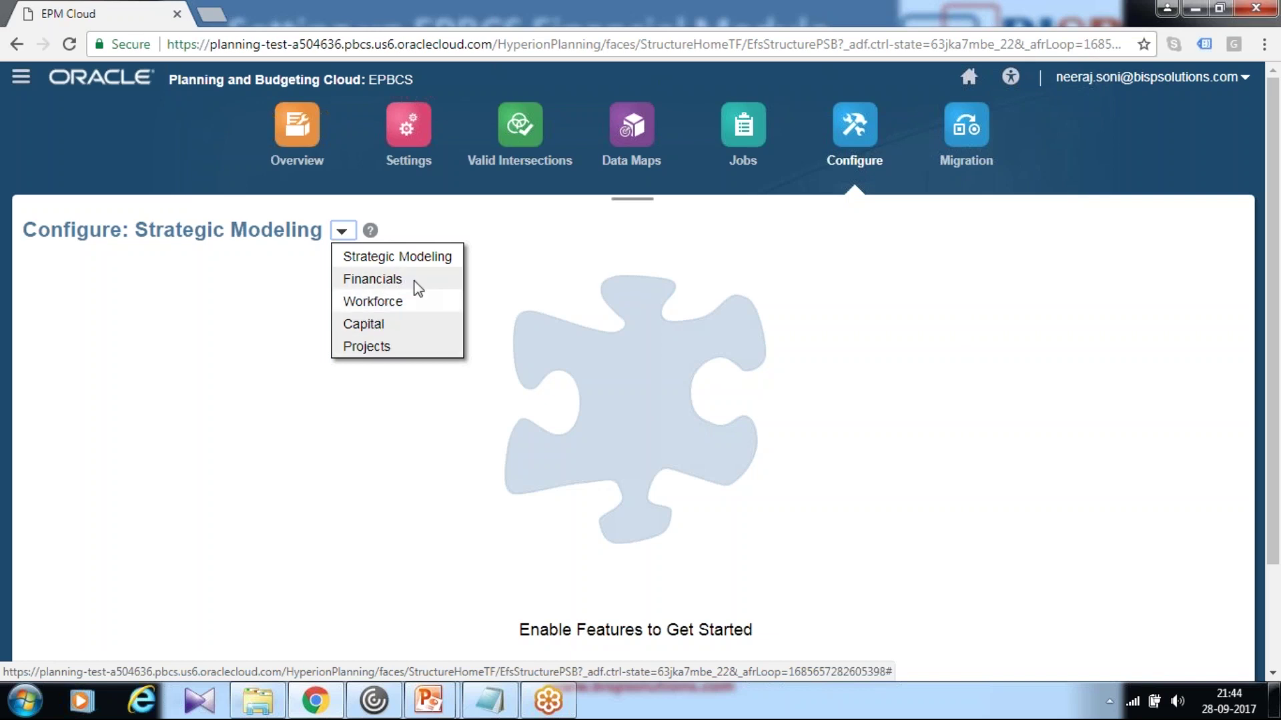
{"action": "left_click", "coordinate": [374, 302]}
{"action": "scroll", "coordinate": [851, 382], "scroll_direction": "down", "scroll_amount": 2}
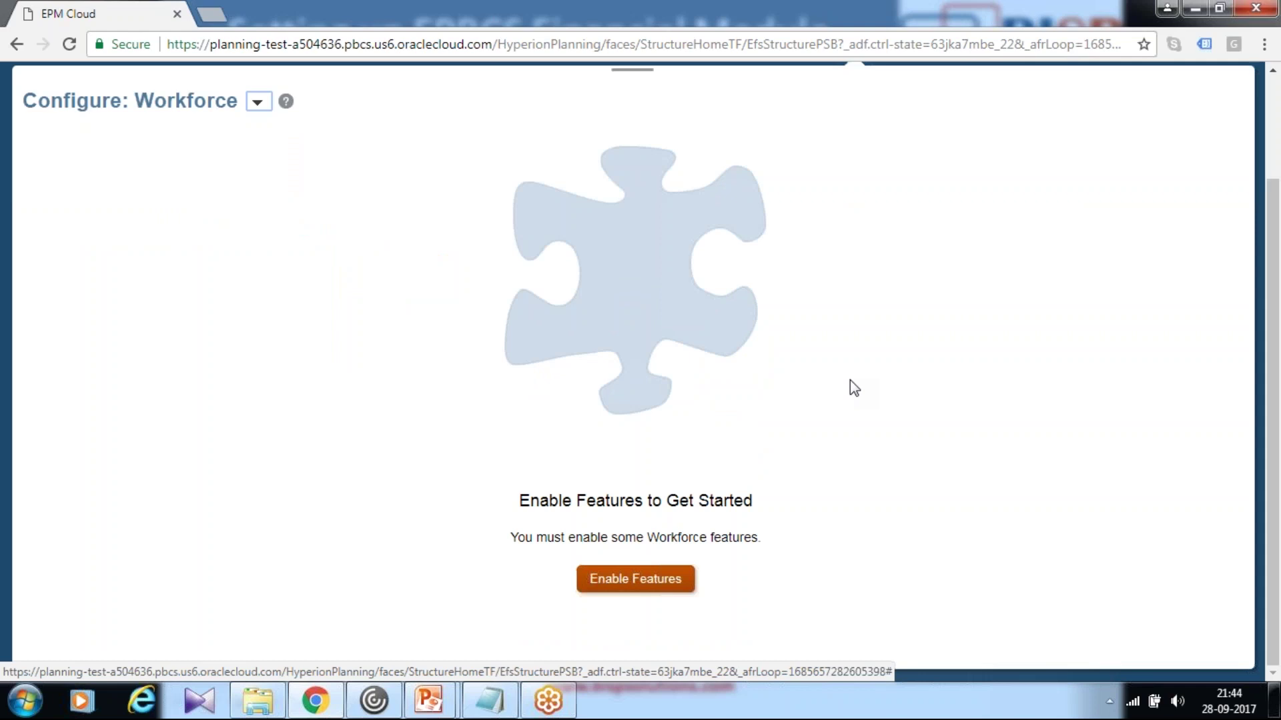
{"action": "left_click", "coordinate": [623, 580]}
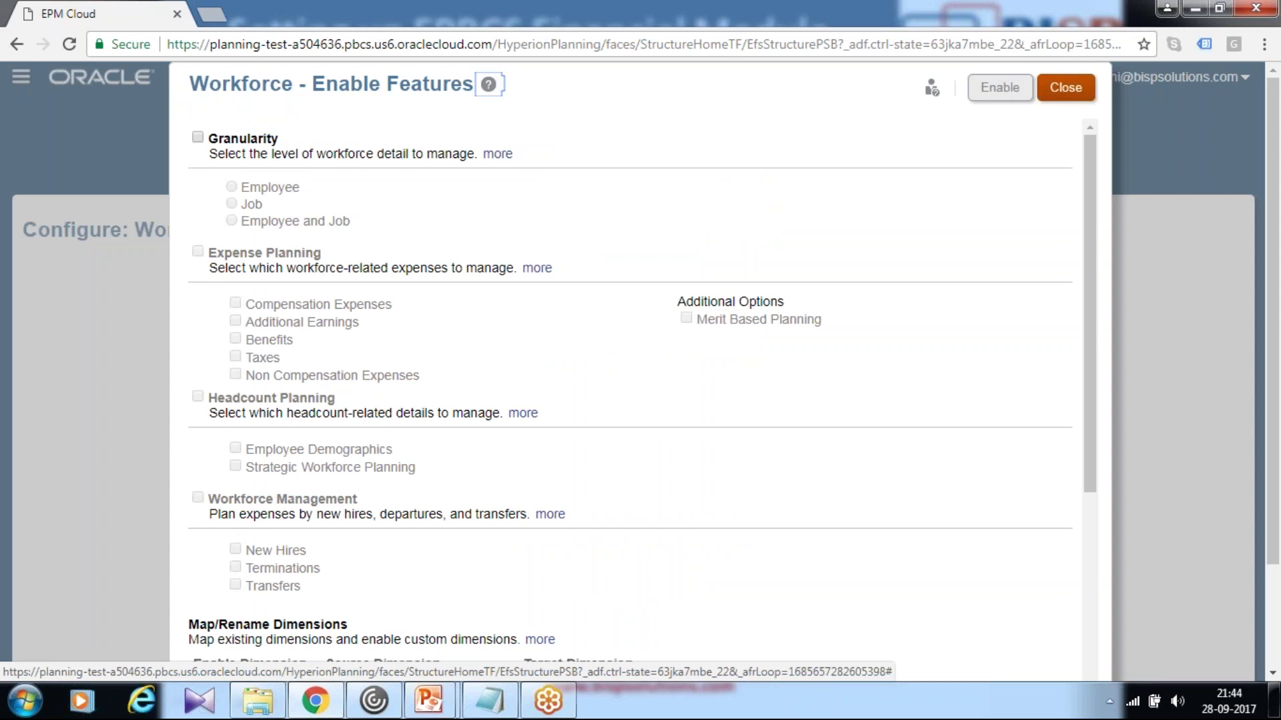
Step: Select Employee and Job granularity, and Expense Planning with Additional Earnings, Benefits, Taxes and Non Compensation Expenses
{"action": "left_click", "coordinate": [197, 138]}
{"action": "left_click", "coordinate": [231, 222]}
{"action": "left_click", "coordinate": [199, 252]}
{"action": "left_click", "coordinate": [234, 323]}
{"action": "left_click", "coordinate": [235, 340]}
{"action": "left_click", "coordinate": [235, 357]}
{"action": "left_click", "coordinate": [235, 375]}
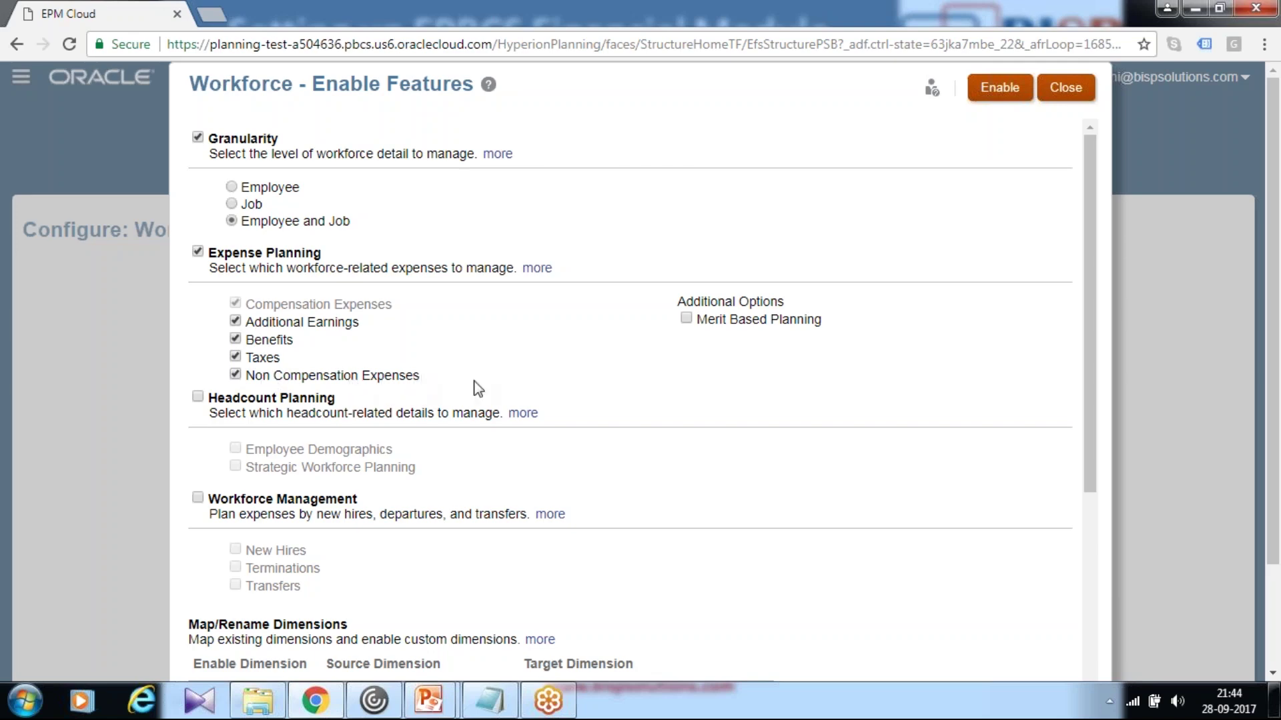
Step: Select Headcount Planning with Employee Demographics for the Workforce module
{"action": "scroll", "coordinate": [467, 386], "scroll_direction": "down", "scroll_amount": 1}
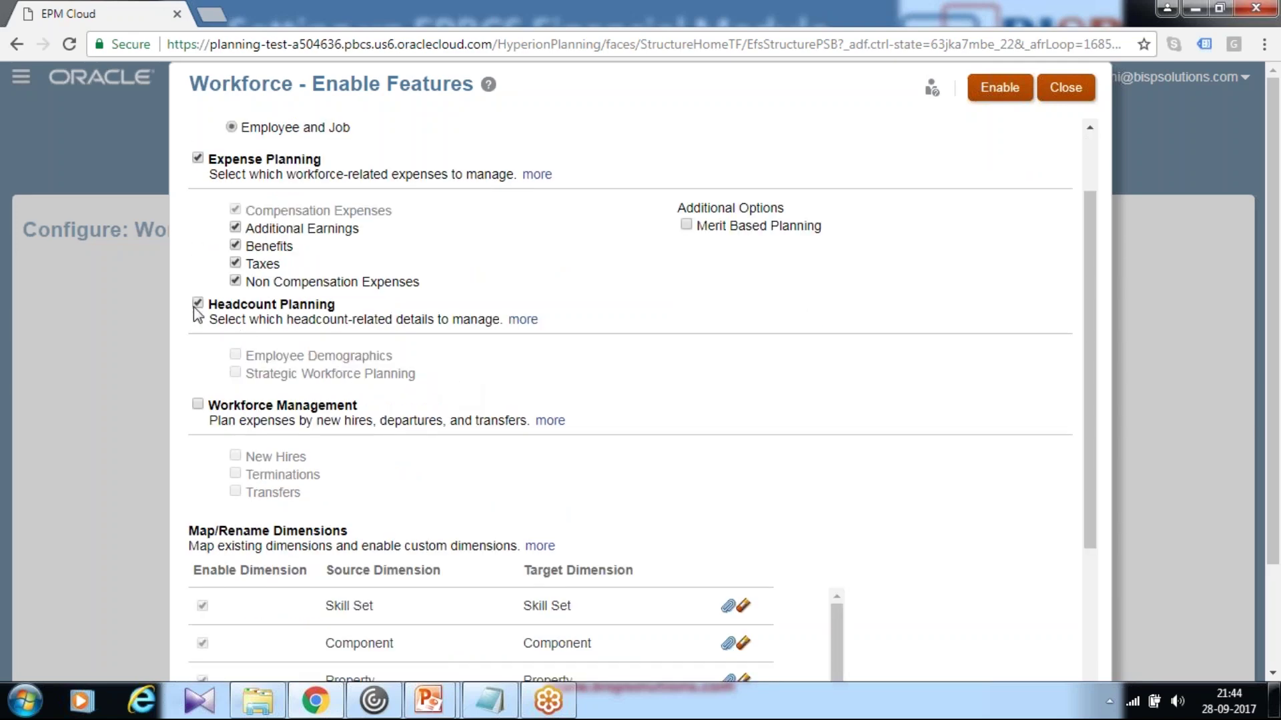
{"action": "scroll", "coordinate": [289, 417], "scroll_direction": "down", "scroll_amount": 3}
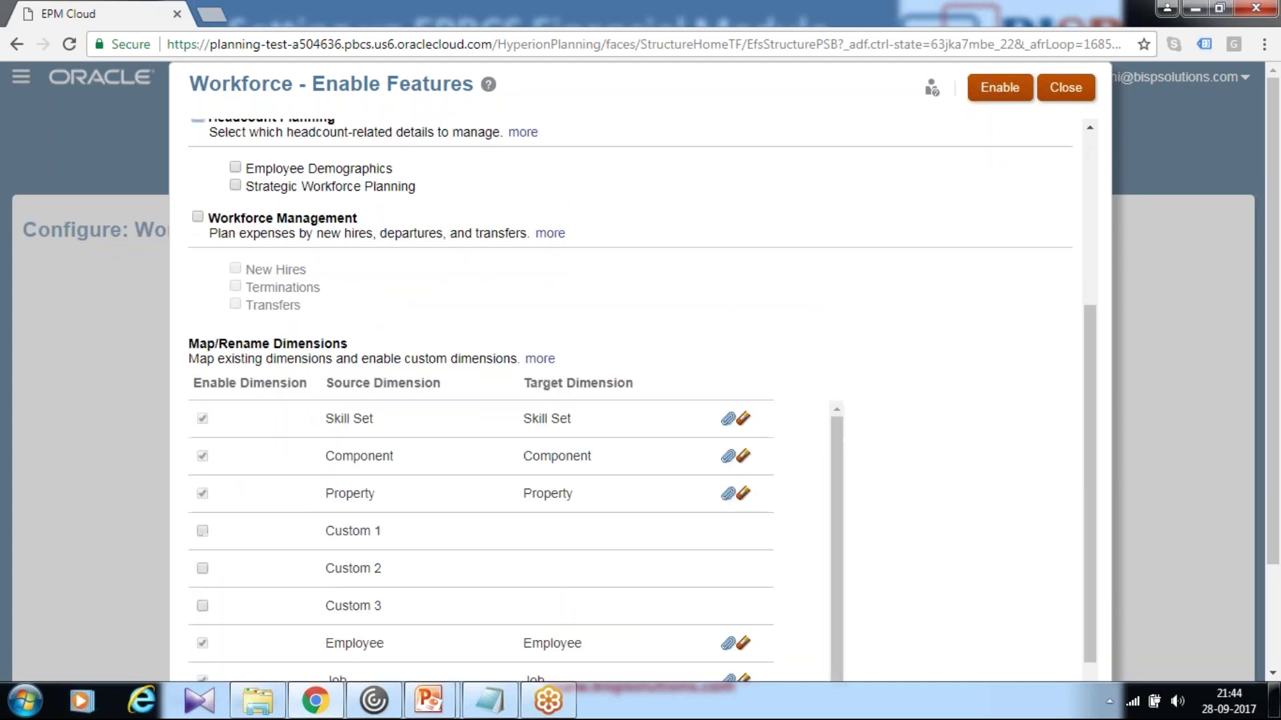
{"action": "left_click", "coordinate": [234, 168]}
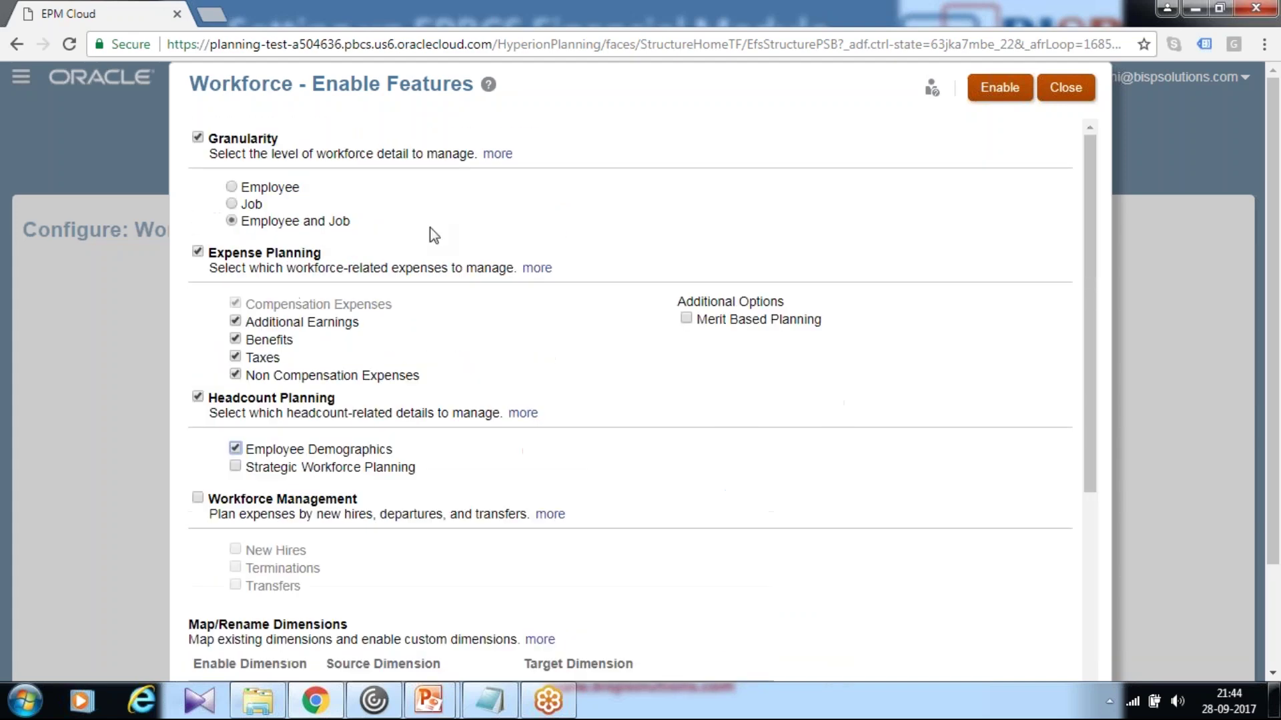
Step: Select Workforce Management with New Hires, Terminations and Transfers
{"action": "scroll", "coordinate": [465, 347], "scroll_direction": "down", "scroll_amount": 1}
{"action": "scroll", "coordinate": [465, 347], "scroll_direction": "down", "scroll_amount": 3}
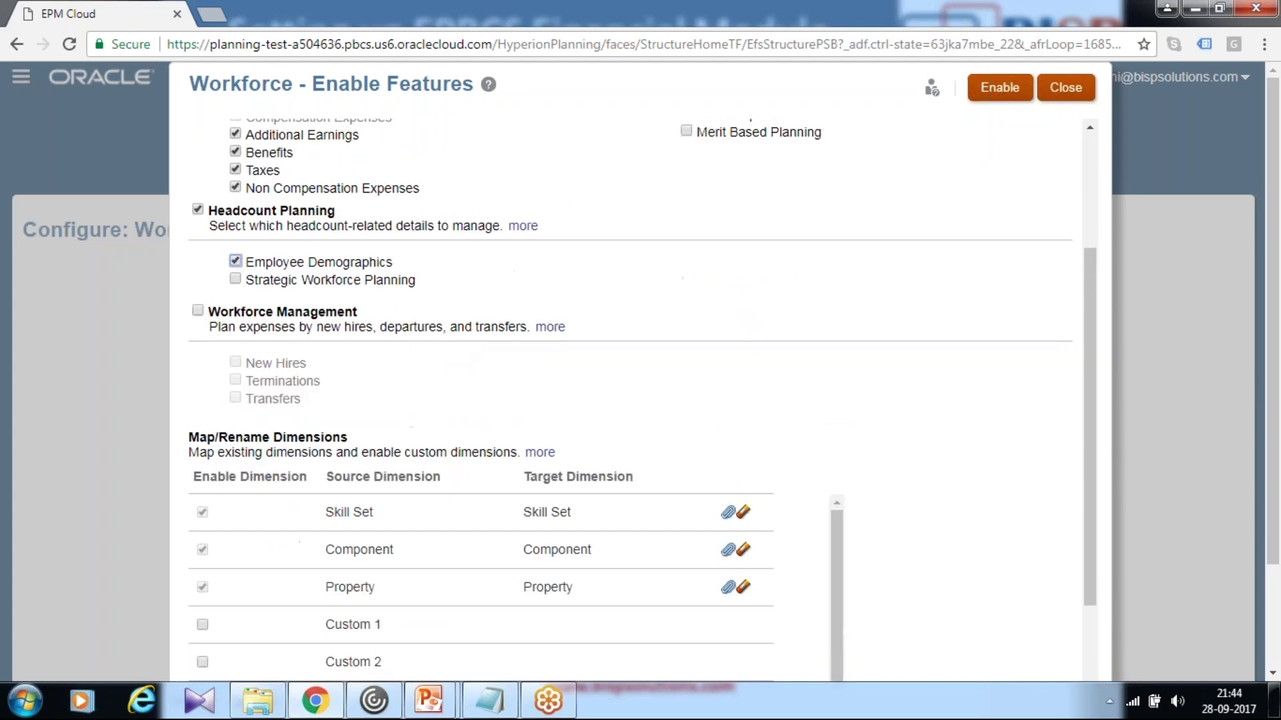
{"action": "left_click", "coordinate": [199, 311]}
{"action": "scroll", "coordinate": [427, 346], "scroll_direction": "down", "scroll_amount": 6}
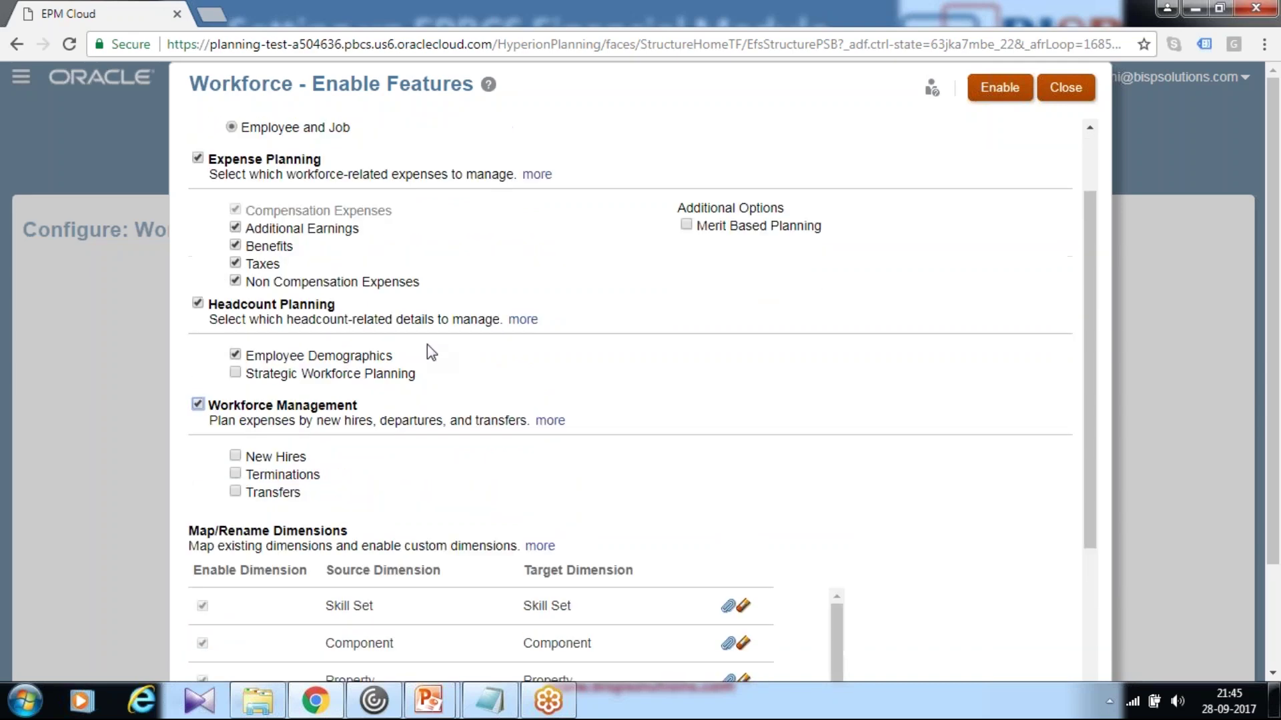
{"action": "left_click", "coordinate": [235, 268]}
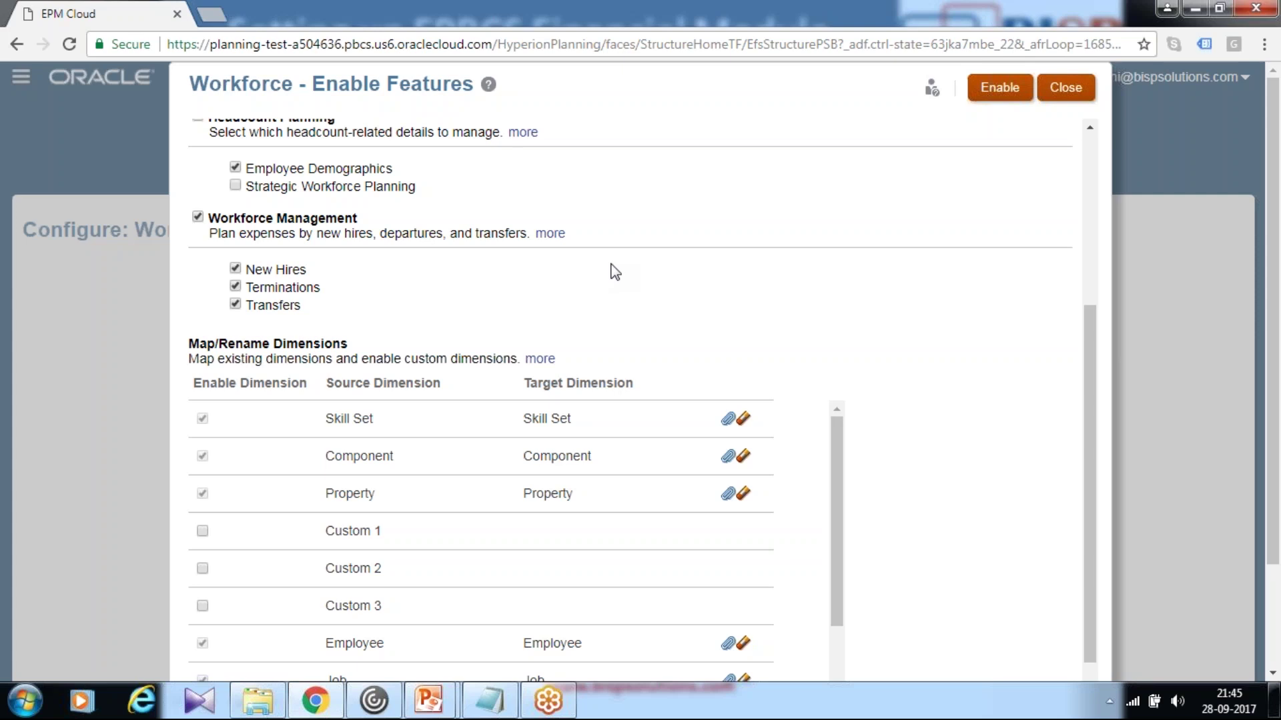
Step: Check the Map/Rename Dimensions list and enable the selected Workforce features
{"action": "scroll", "coordinate": [529, 346], "scroll_direction": "down", "scroll_amount": 1}
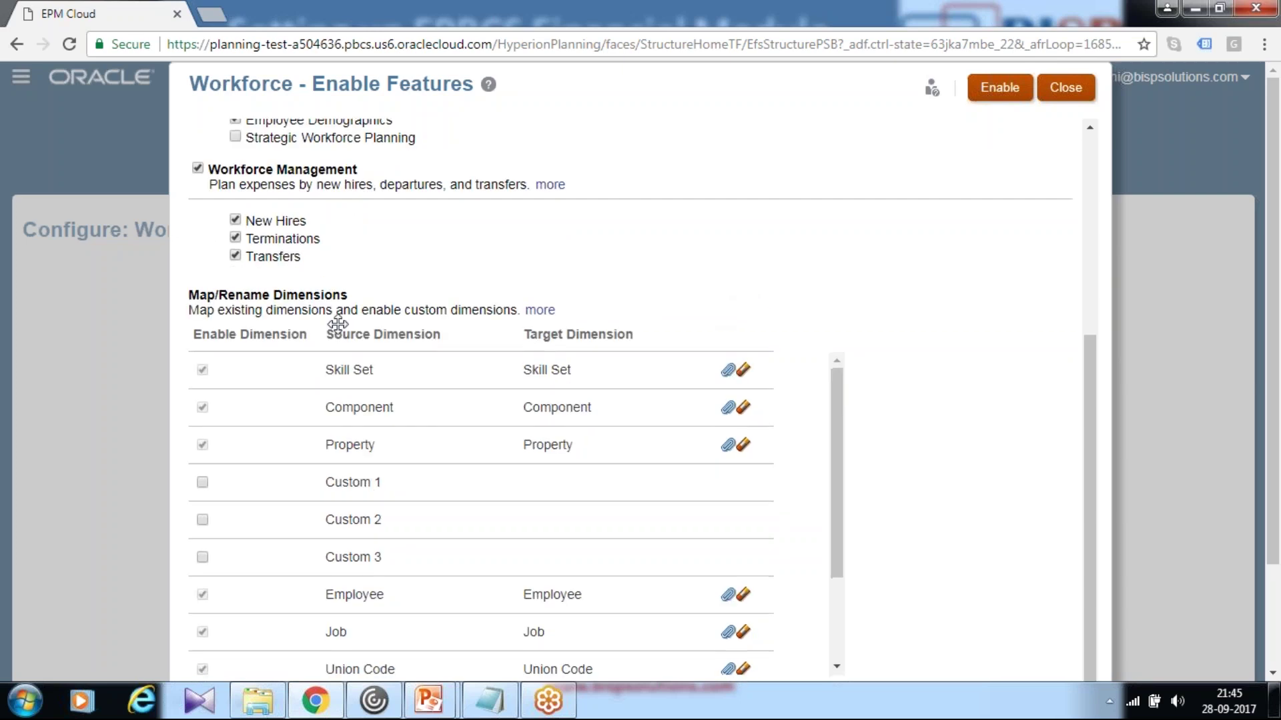
{"action": "scroll", "coordinate": [423, 340], "scroll_direction": "down", "scroll_amount": 5}
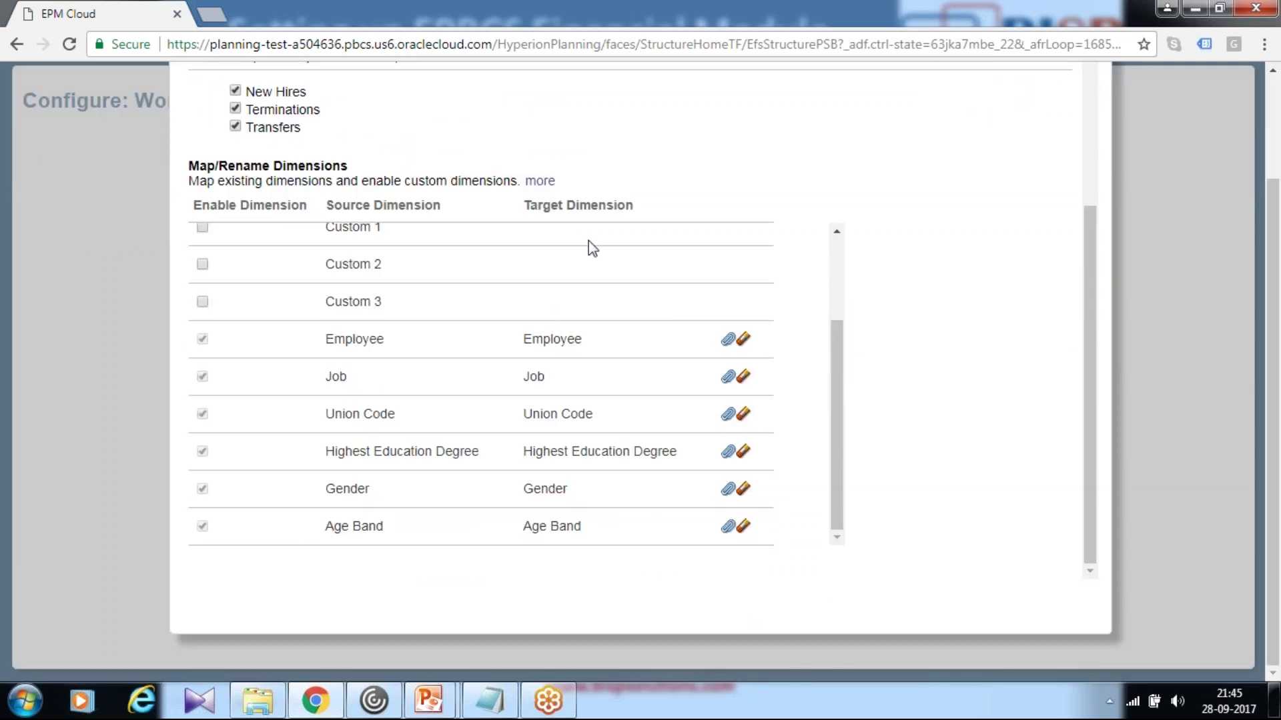
{"action": "scroll", "coordinate": [471, 268], "scroll_direction": "up", "scroll_amount": 5}
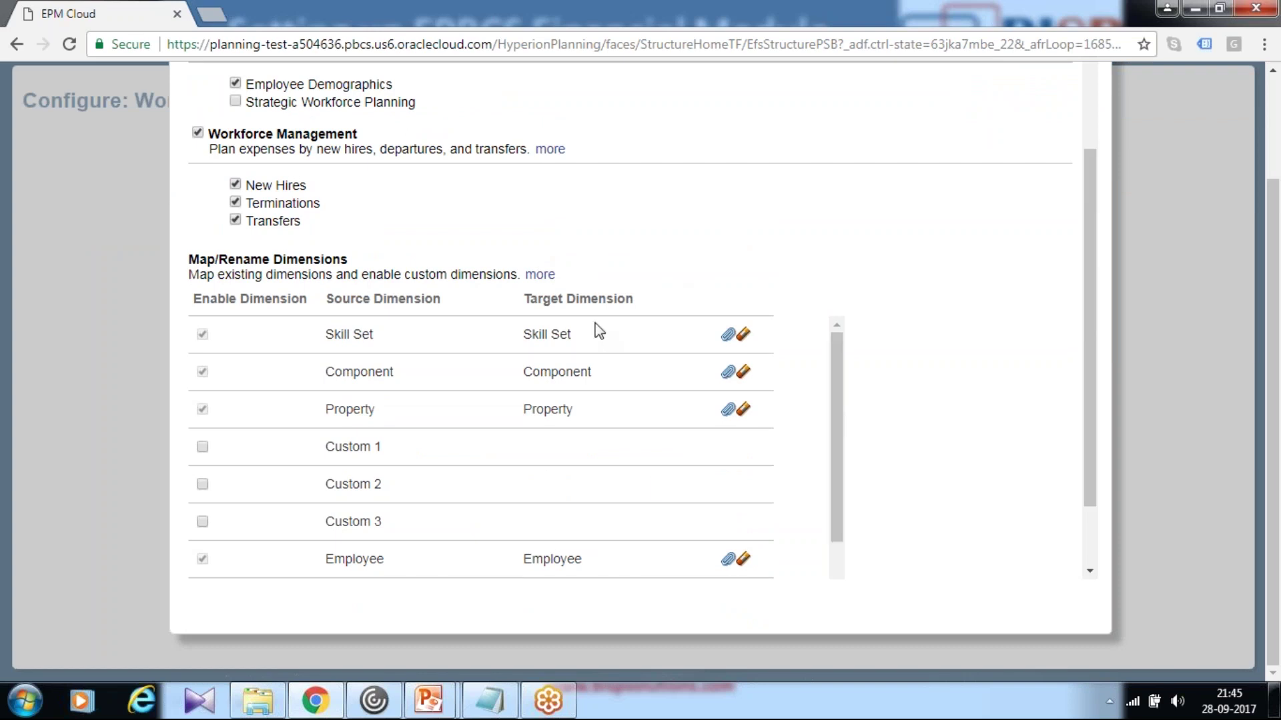
{"action": "scroll", "coordinate": [609, 400], "scroll_direction": "down", "scroll_amount": 5}
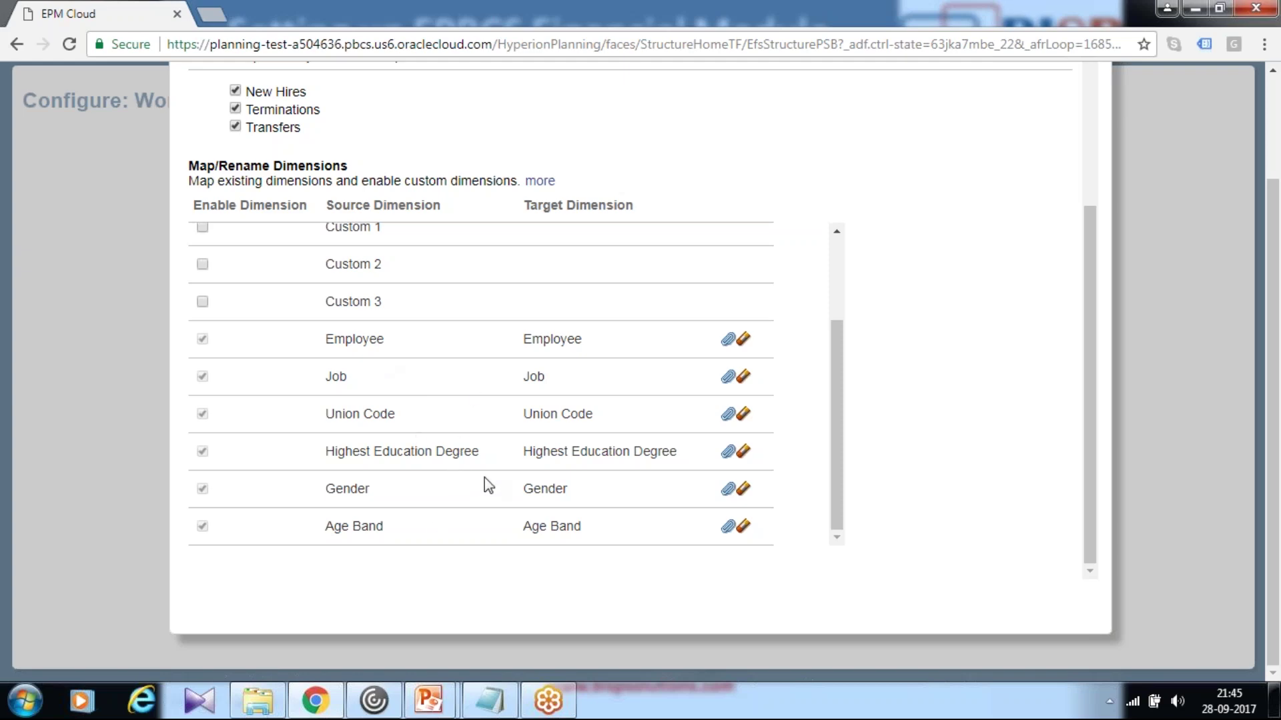
{"action": "scroll", "coordinate": [906, 390], "scroll_direction": "up", "scroll_amount": 5}
{"action": "scroll", "coordinate": [906, 385], "scroll_direction": "up", "scroll_amount": 2}
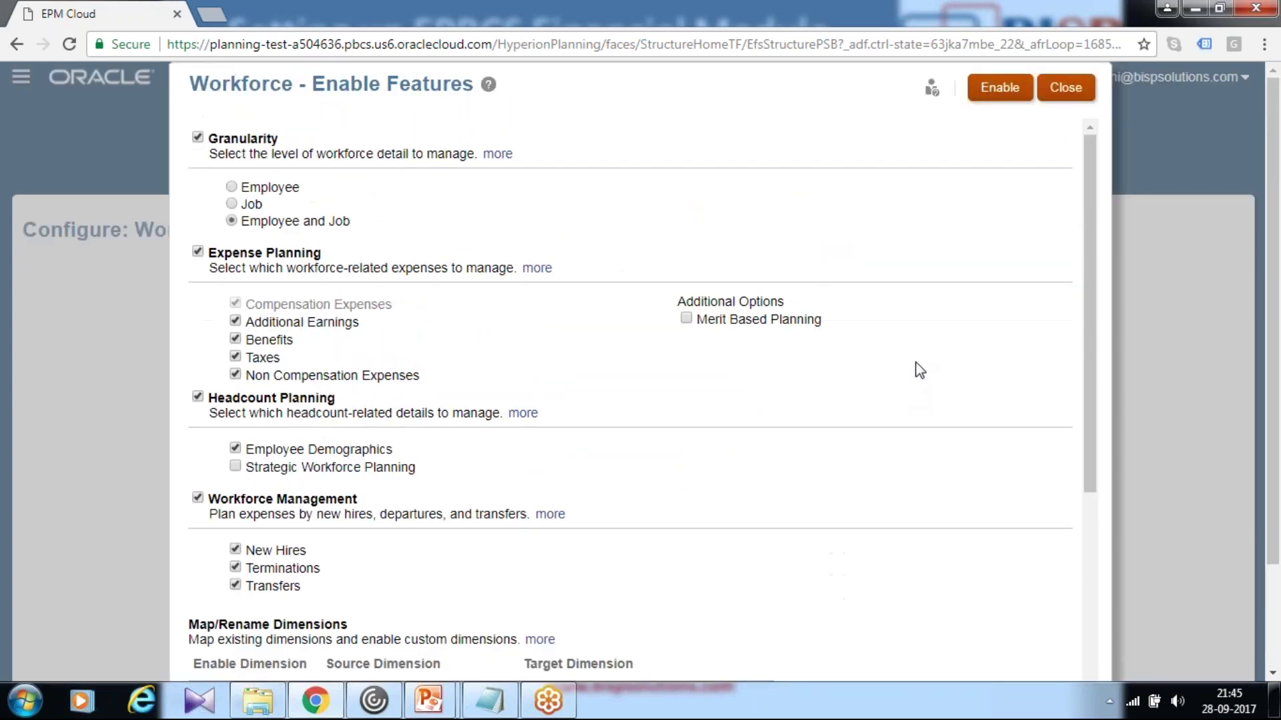
{"action": "left_click", "coordinate": [1001, 88]}
{"action": "key", "text": "Return"}
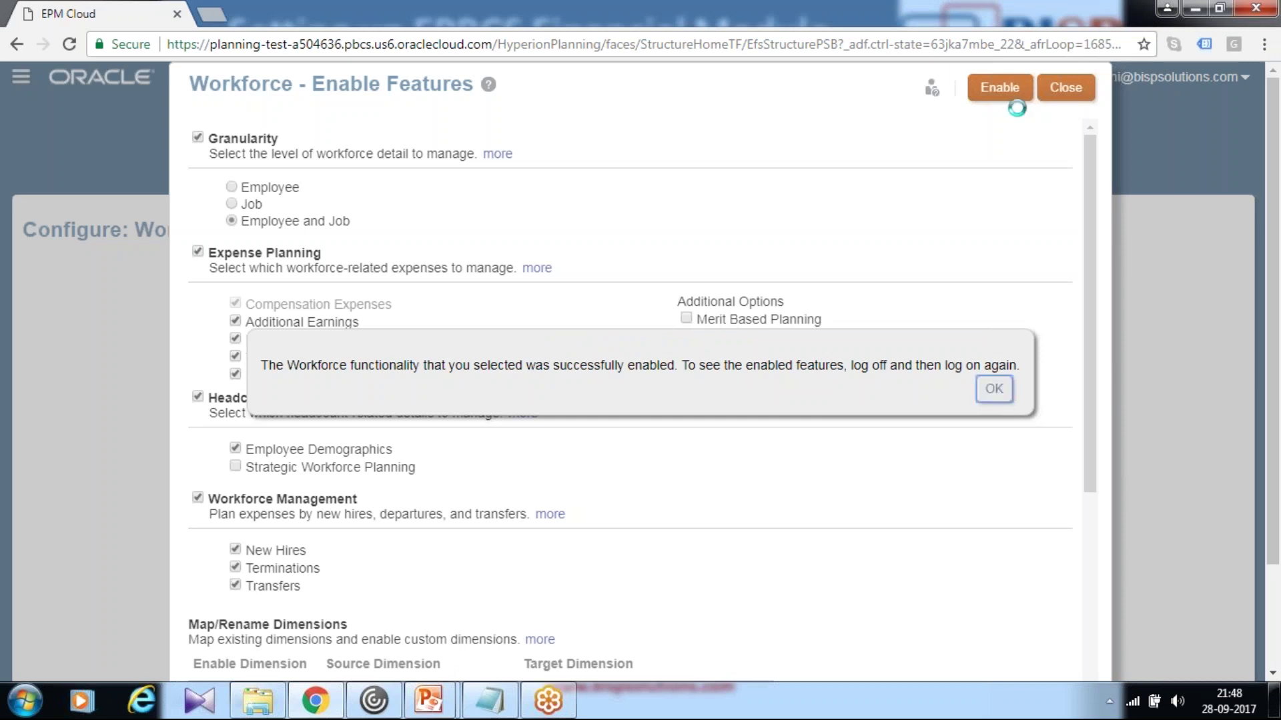
Step: Close the Workforce feature settings and sign out of the application
{"action": "left_click", "coordinate": [1074, 93]}
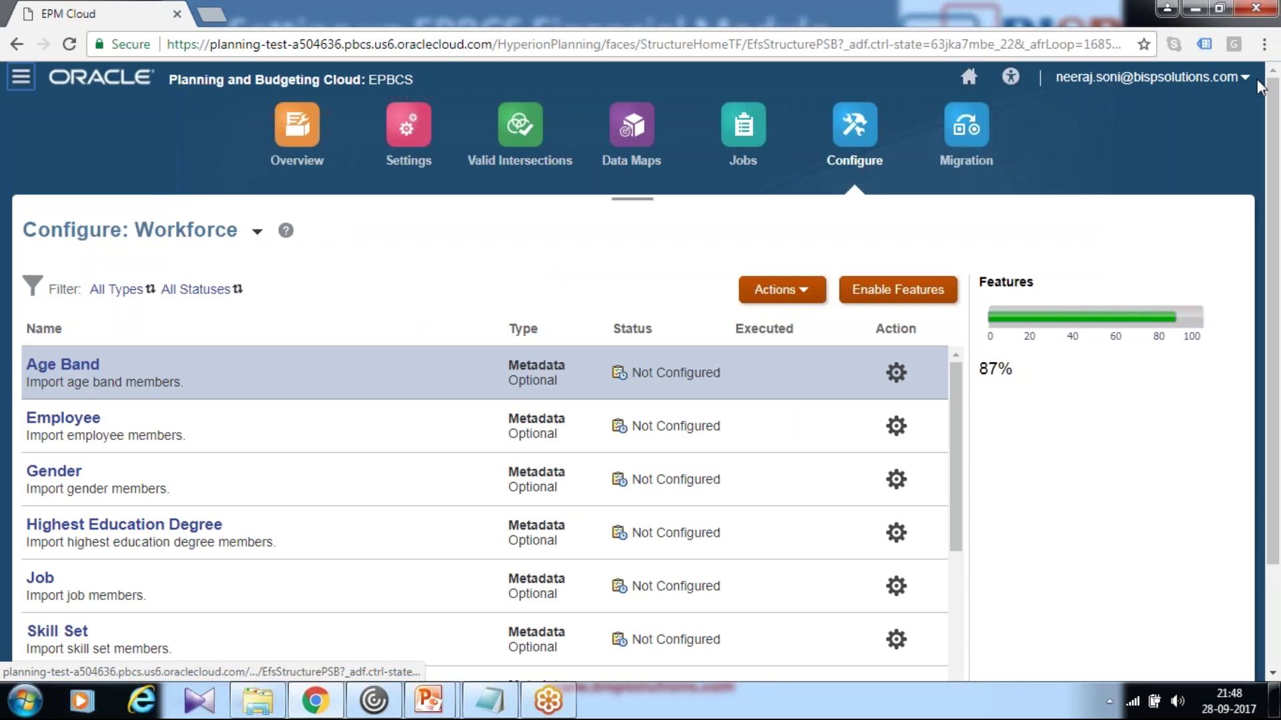
{"action": "left_click", "coordinate": [1245, 78]}
{"action": "left_click", "coordinate": [1051, 262]}
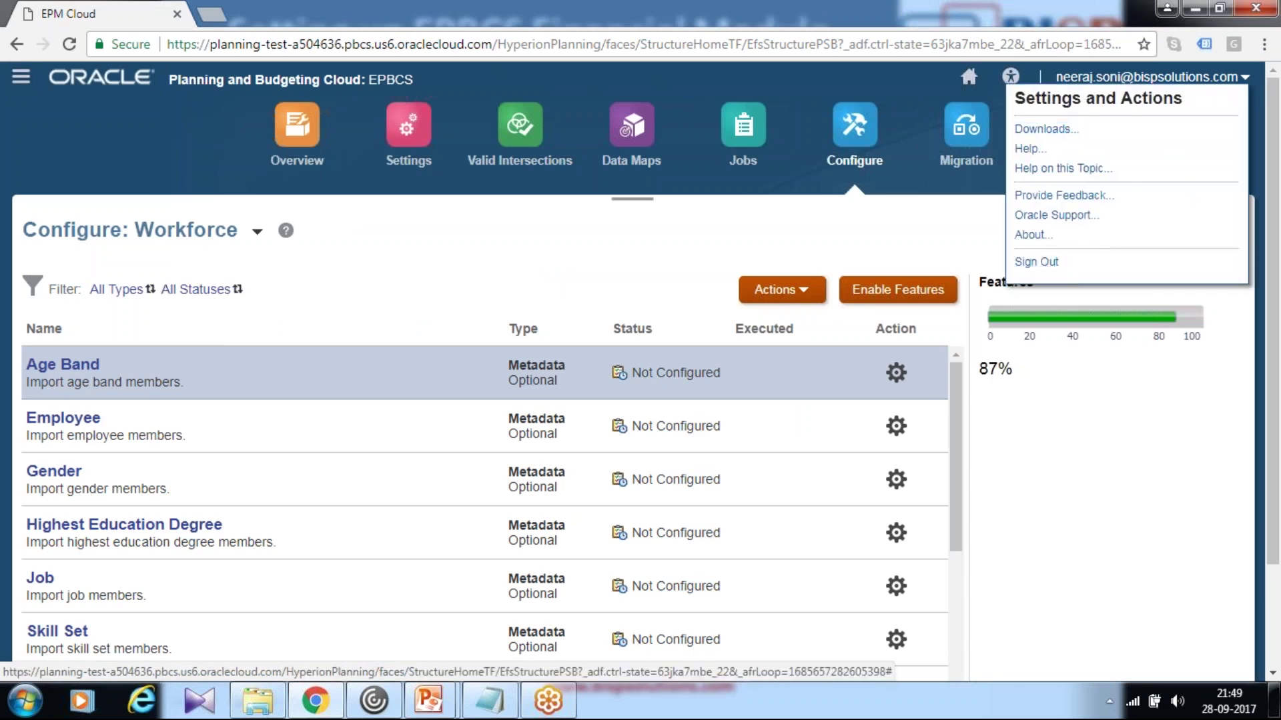
Step: Confirm signing out of Oracle Cloud and sign back in with the prefilled account credentials
{"action": "left_click", "coordinate": [652, 389]}
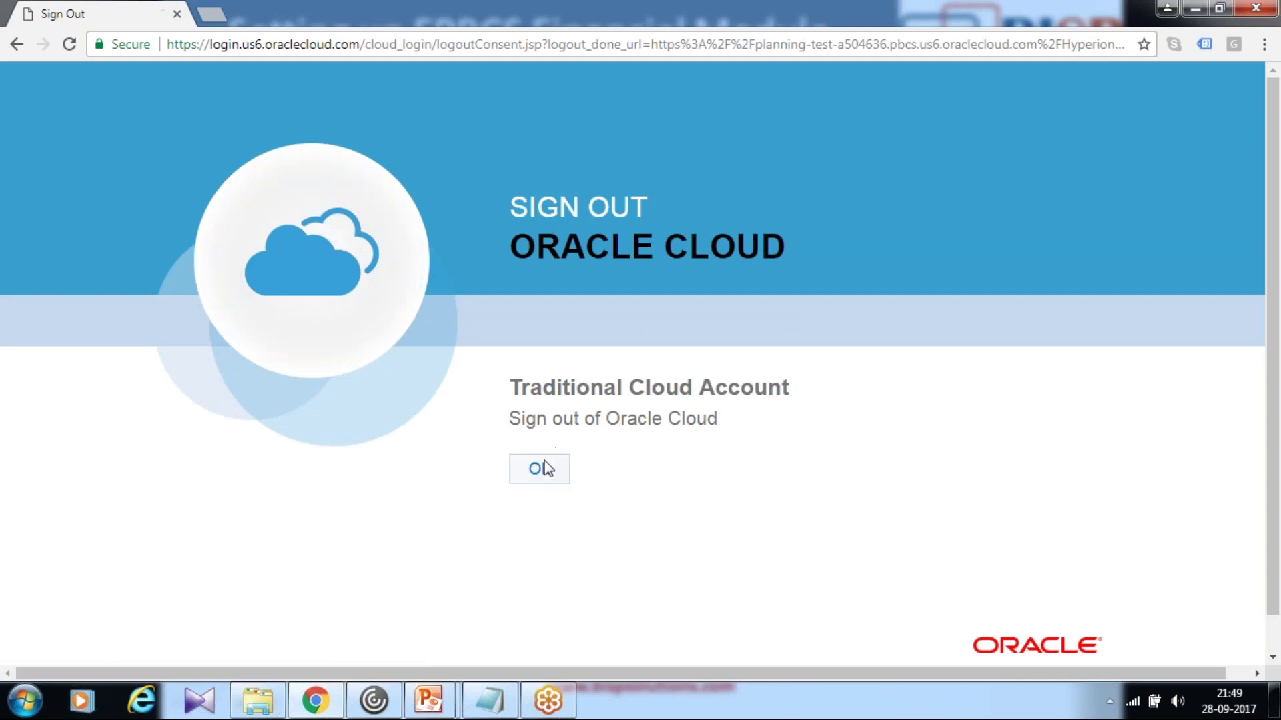
{"action": "left_click", "coordinate": [536, 469]}
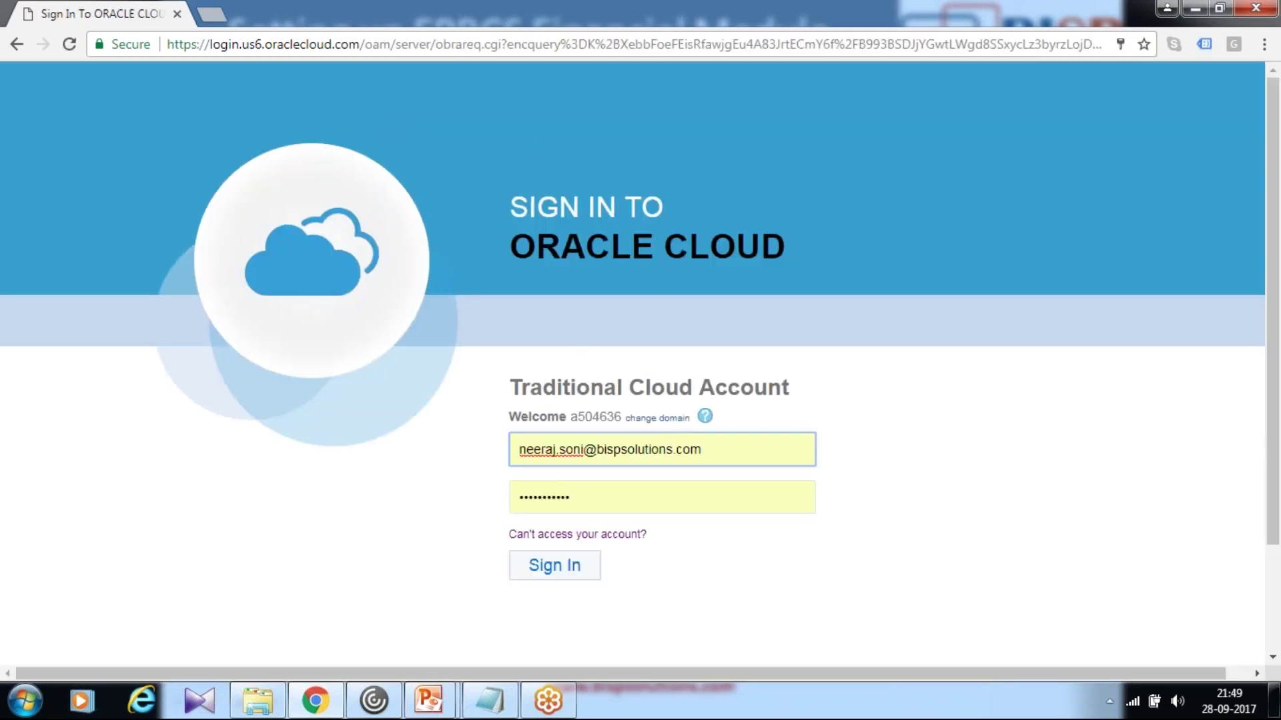
{"action": "left_click", "coordinate": [566, 561]}
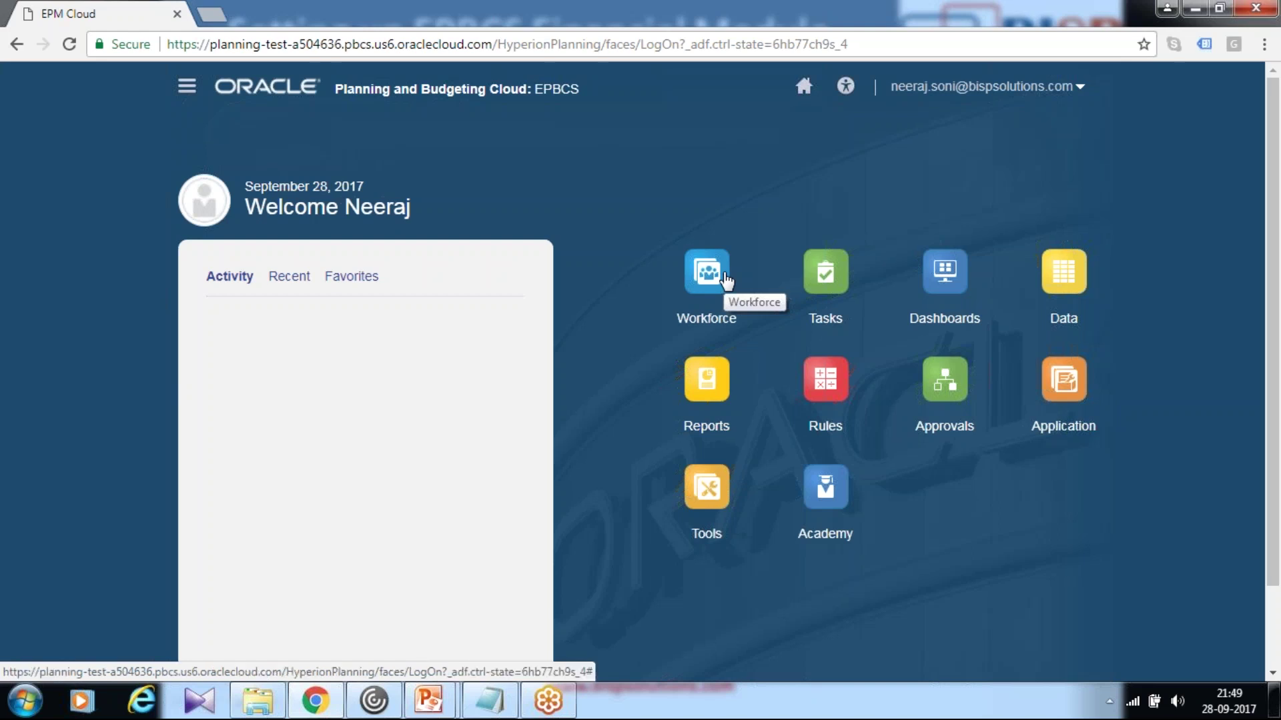
Step: Open the application's dimension editor and examine the list of available dimensions
{"action": "left_click", "coordinate": [1063, 405]}
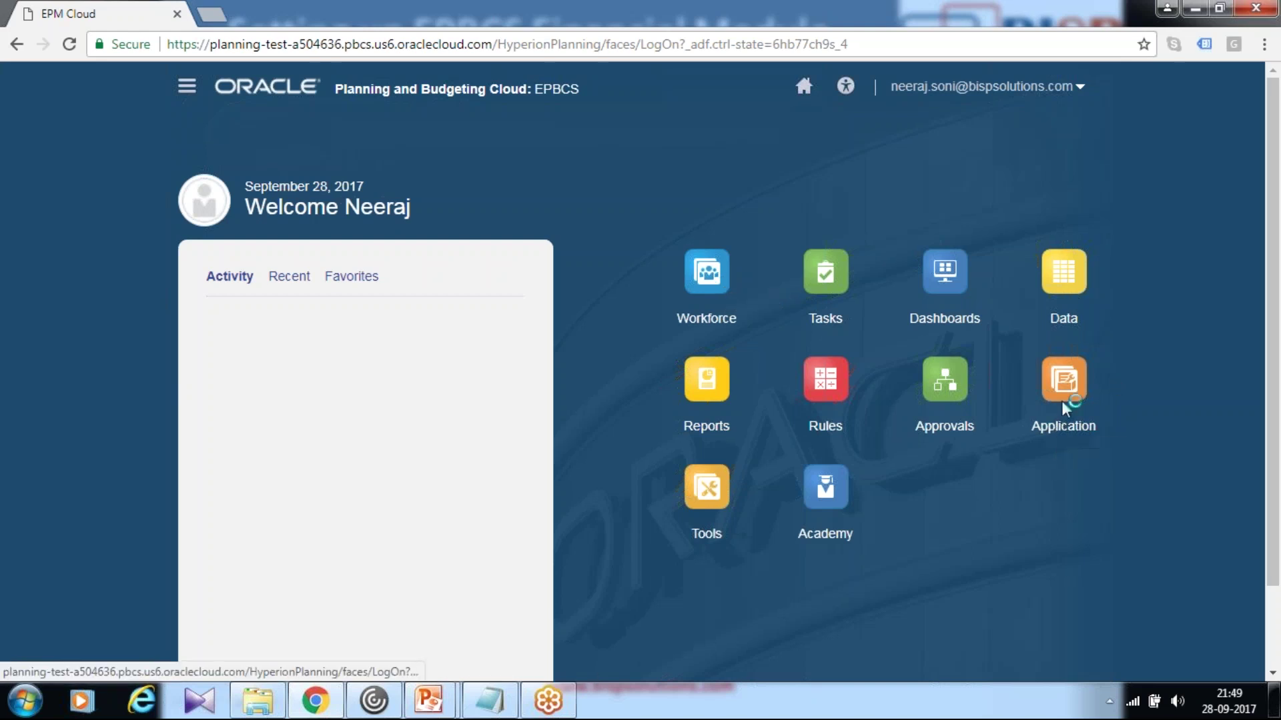
{"action": "left_click", "coordinate": [187, 86]}
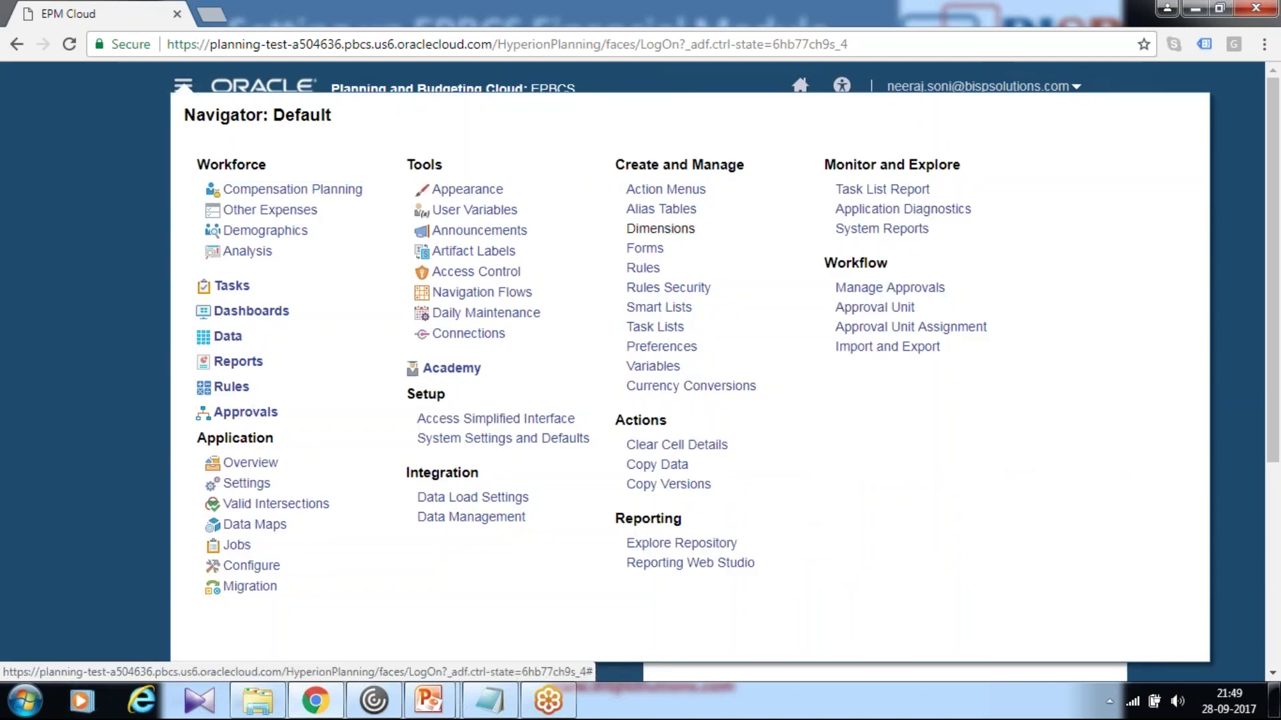
{"action": "left_click", "coordinate": [660, 229]}
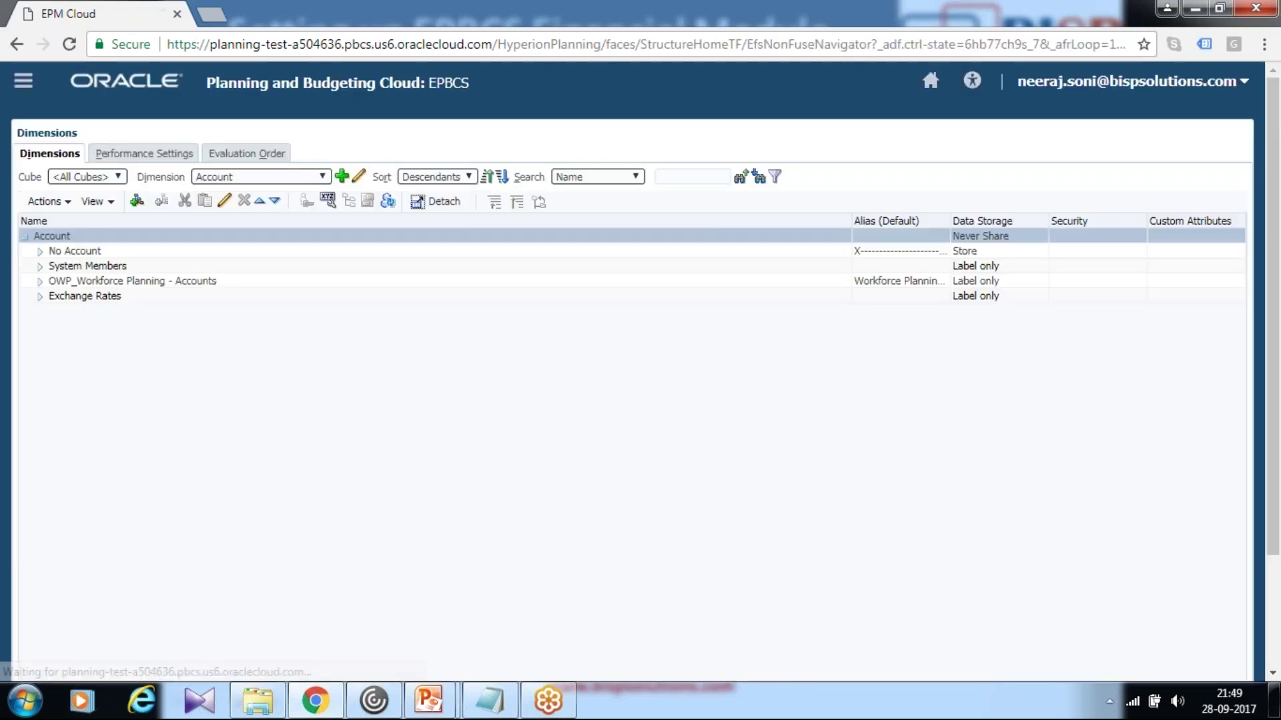
{"action": "left_click", "coordinate": [286, 175]}
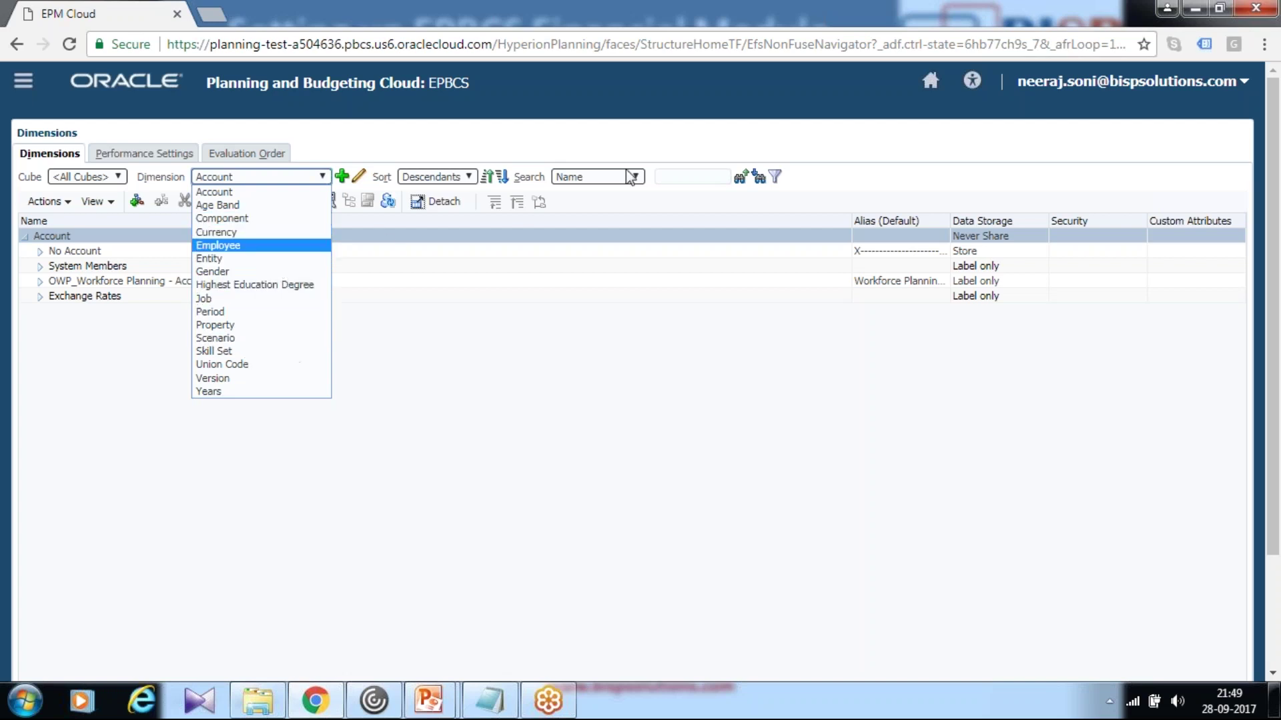
{"action": "left_click", "coordinate": [503, 148]}
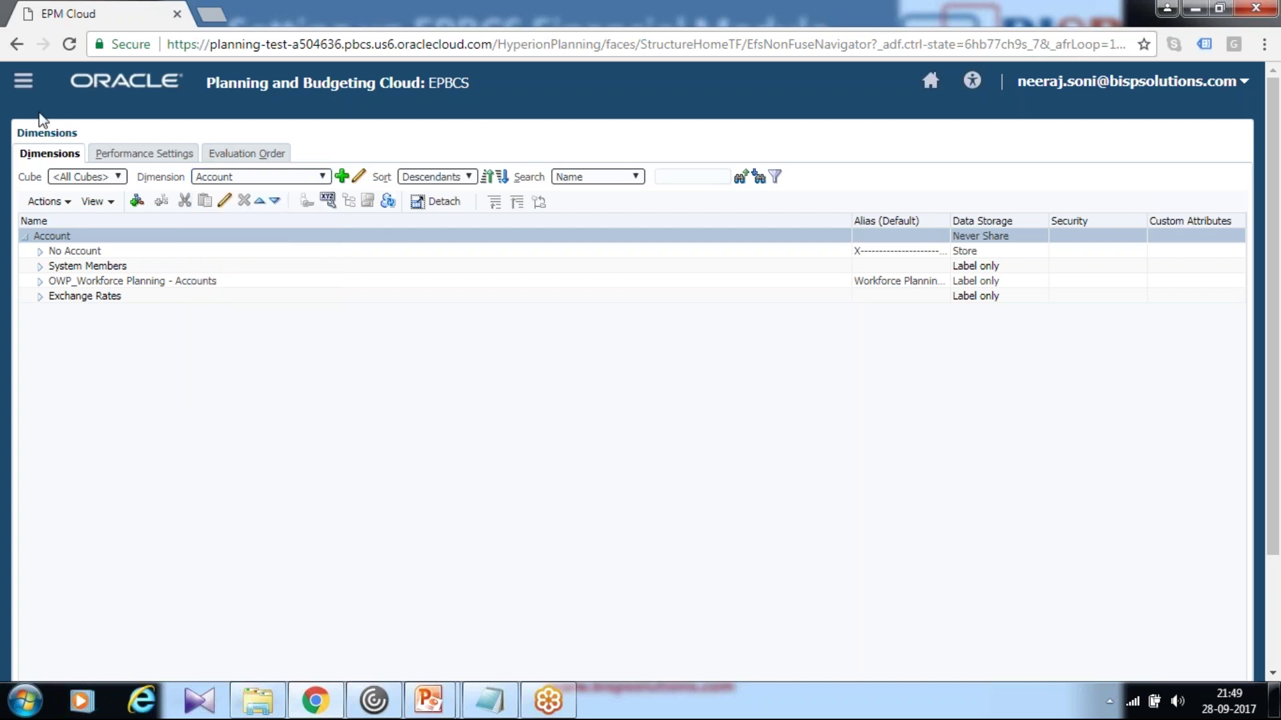
Step: Examine the Workforce form folders and the forms in Workforce - Analysis, and close form management
{"action": "left_click", "coordinate": [24, 81]}
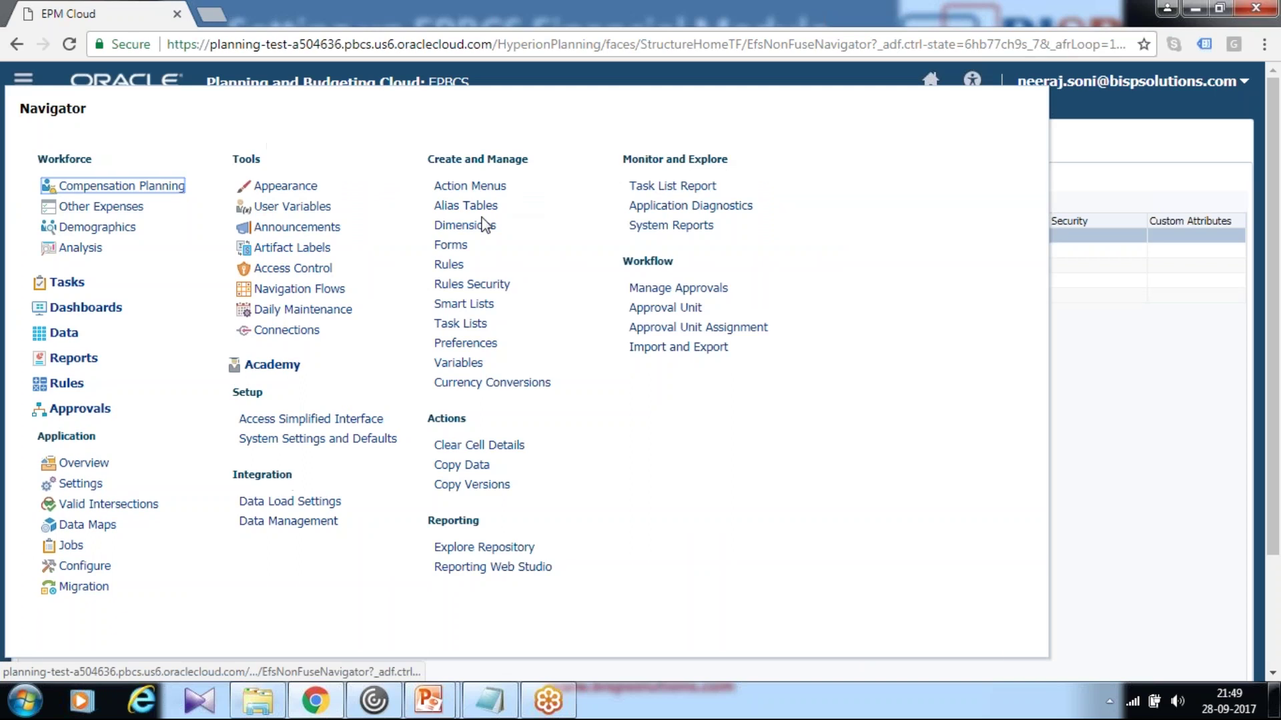
{"action": "left_click", "coordinate": [451, 245]}
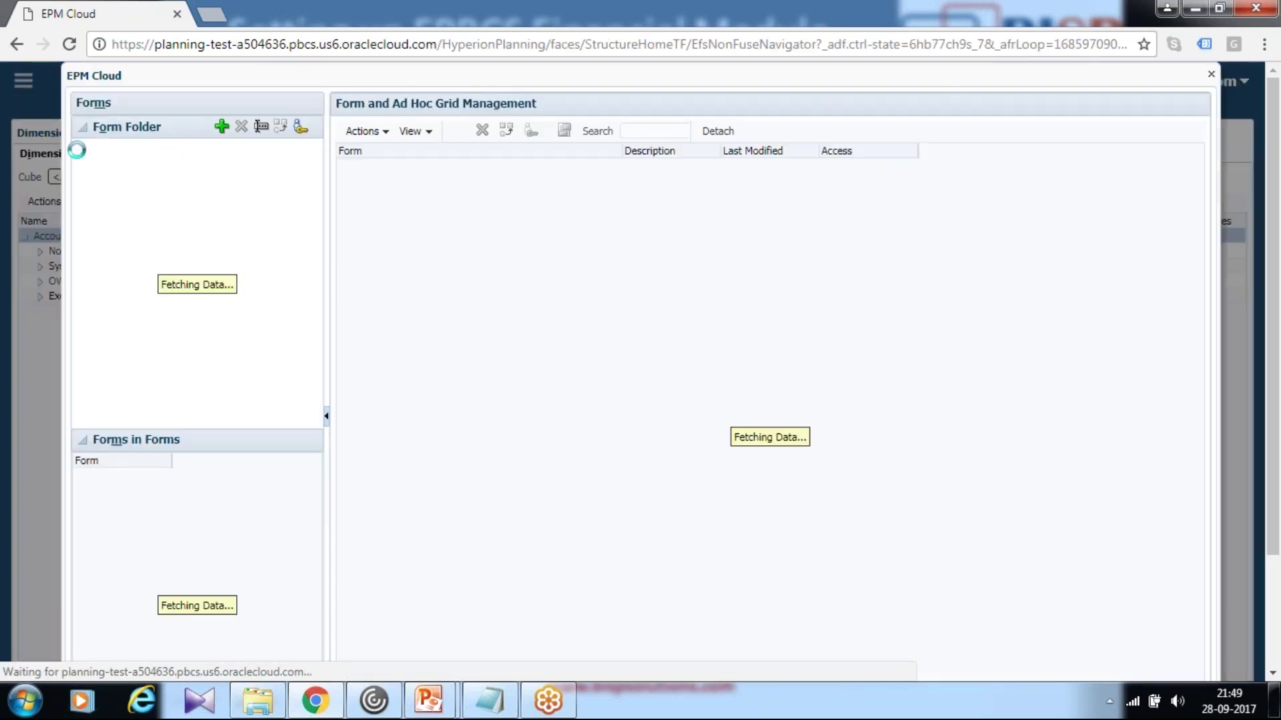
{"action": "left_click", "coordinate": [78, 146]}
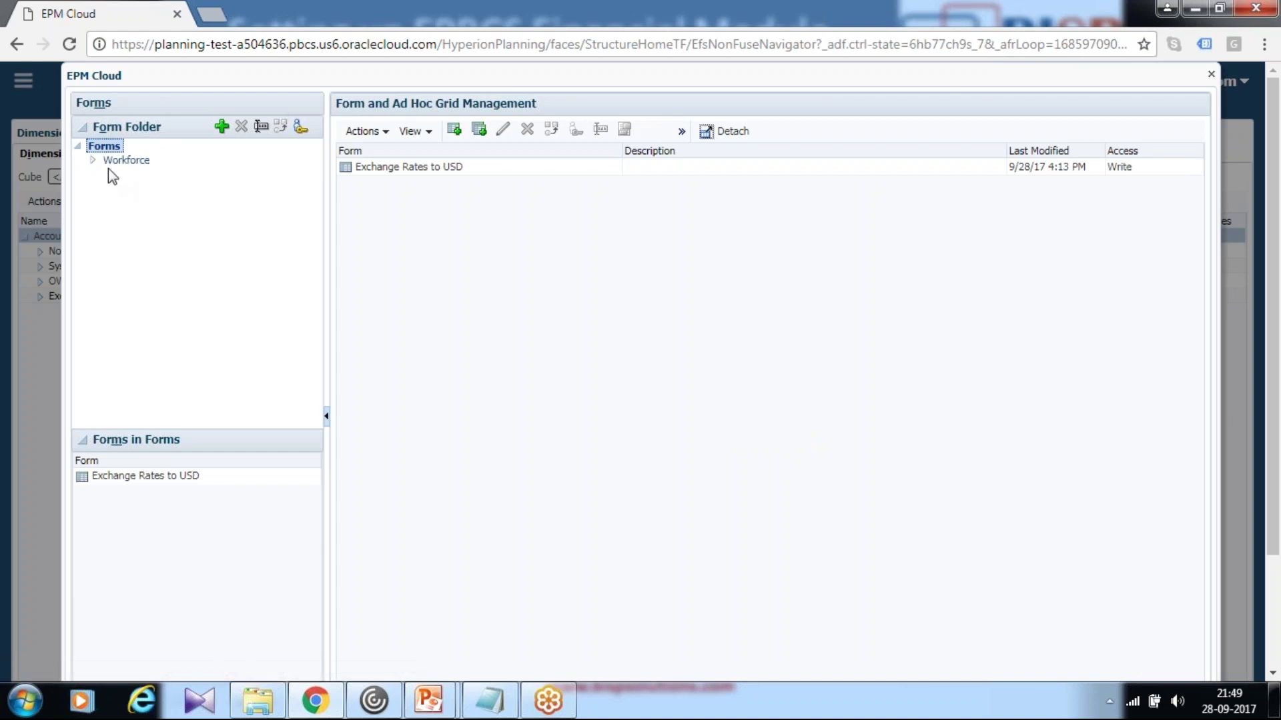
{"action": "left_click", "coordinate": [93, 161]}
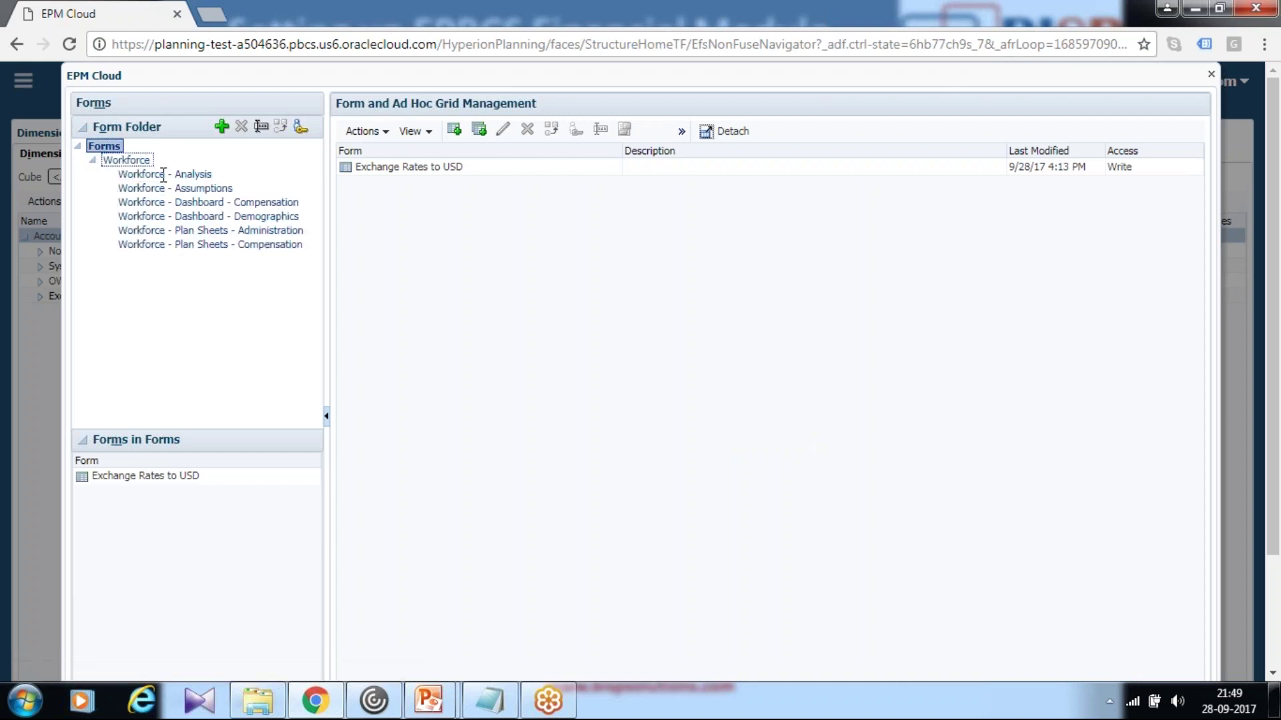
{"action": "left_click", "coordinate": [140, 174]}
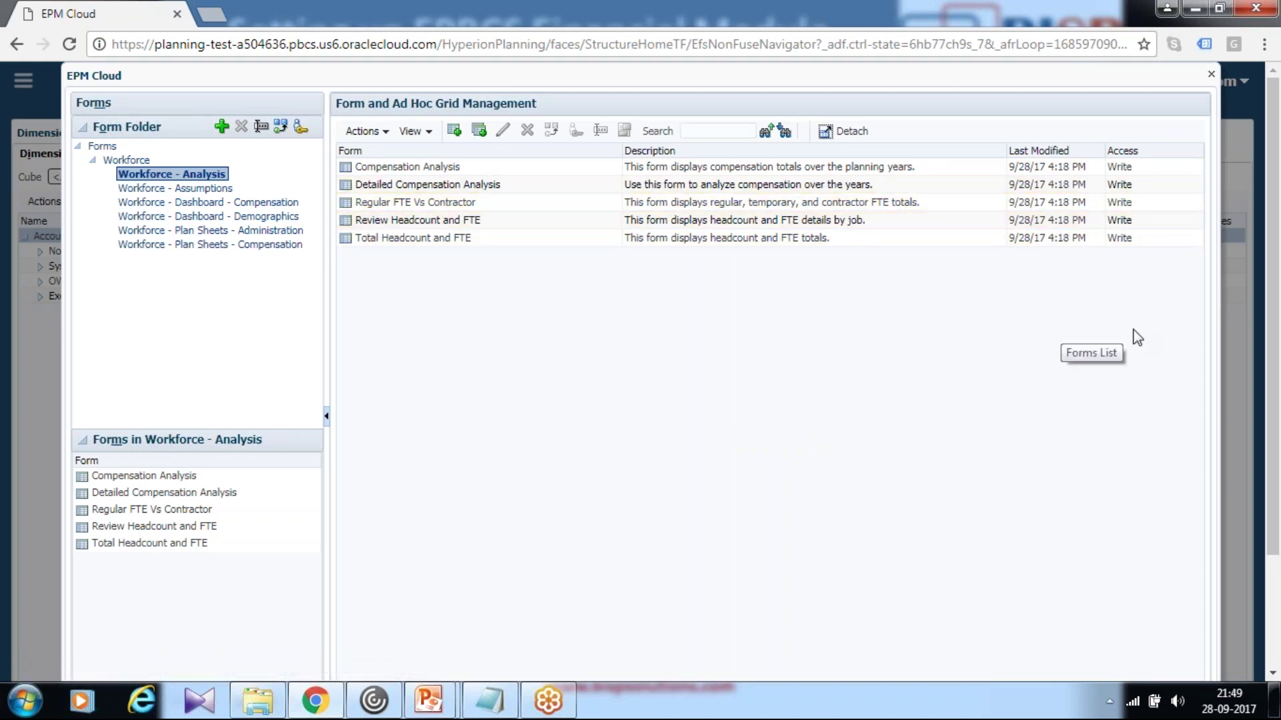
{"action": "scroll", "coordinate": [1134, 338], "scroll_direction": "down", "scroll_amount": 3}
{"action": "scroll", "coordinate": [1154, 423], "scroll_direction": "up", "scroll_amount": 3}
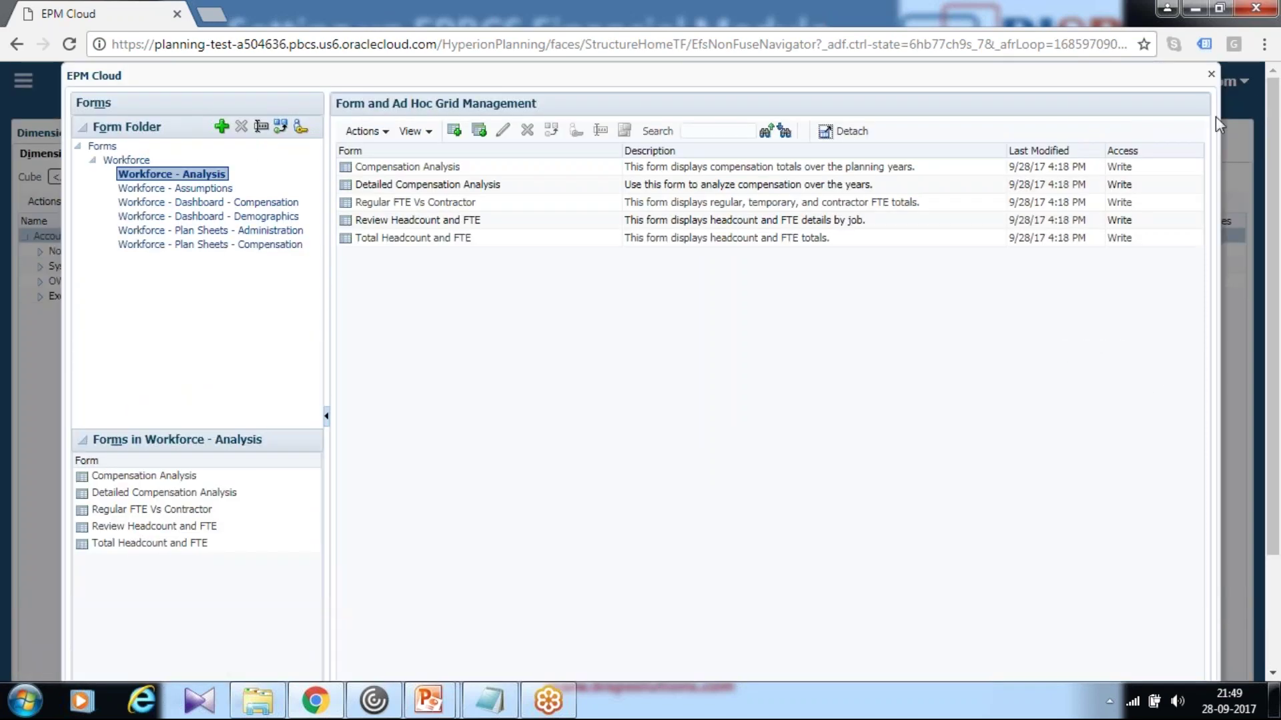
{"action": "left_click", "coordinate": [1211, 73]}
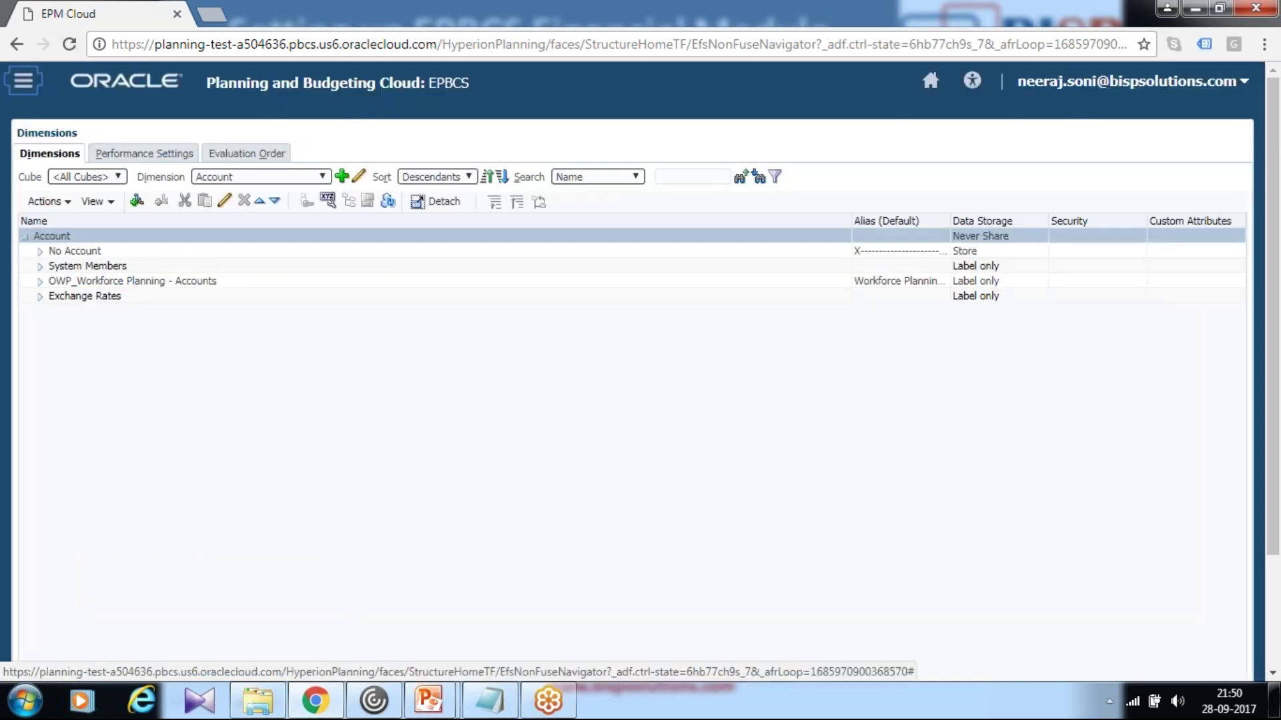
Step: Return to the home page, open the application's configuration for Workforce and look through its configuration tasks
{"action": "left_click", "coordinate": [23, 81]}
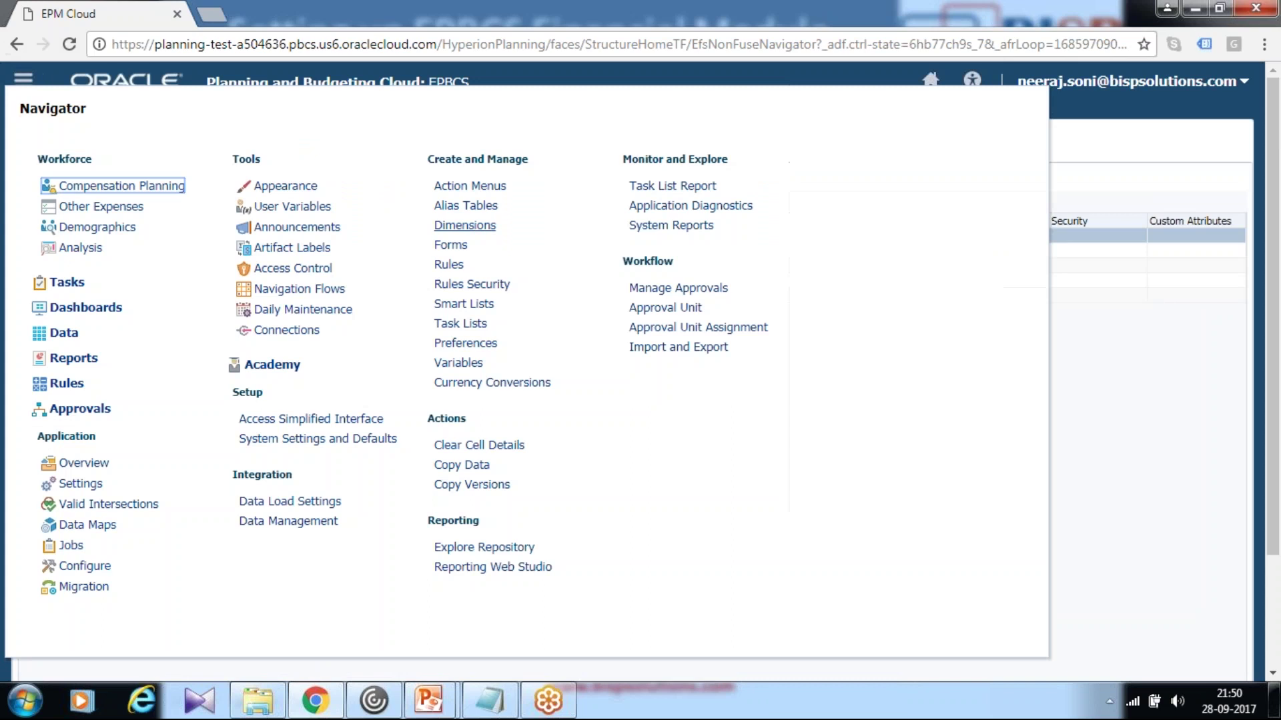
{"action": "left_click", "coordinate": [931, 83]}
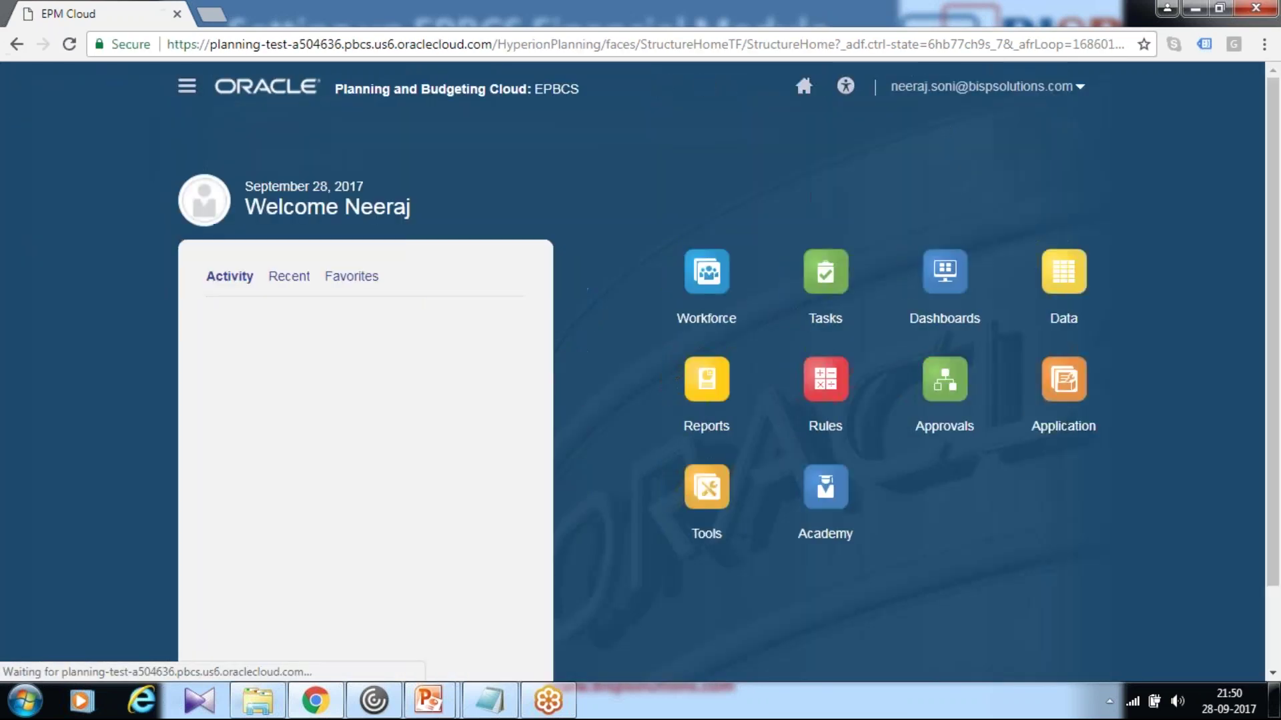
{"action": "left_click", "coordinate": [1049, 427]}
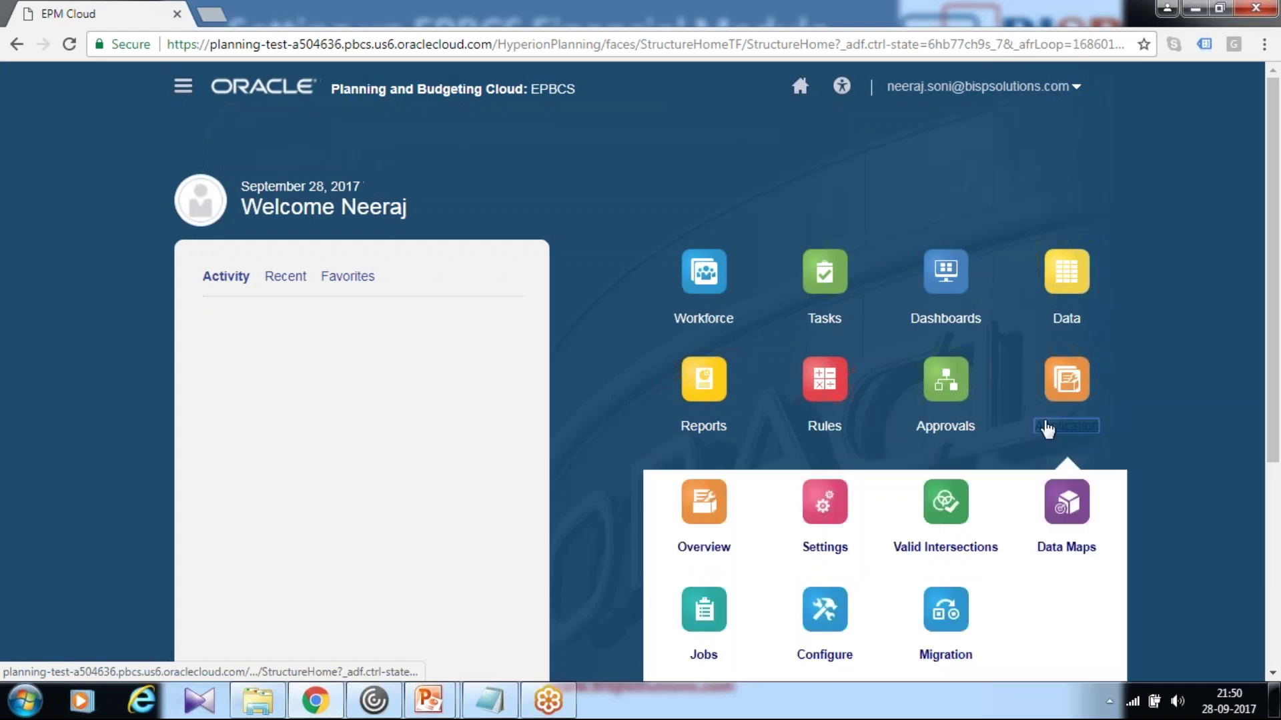
{"action": "scroll", "coordinate": [830, 486], "scroll_direction": "down", "scroll_amount": 4}
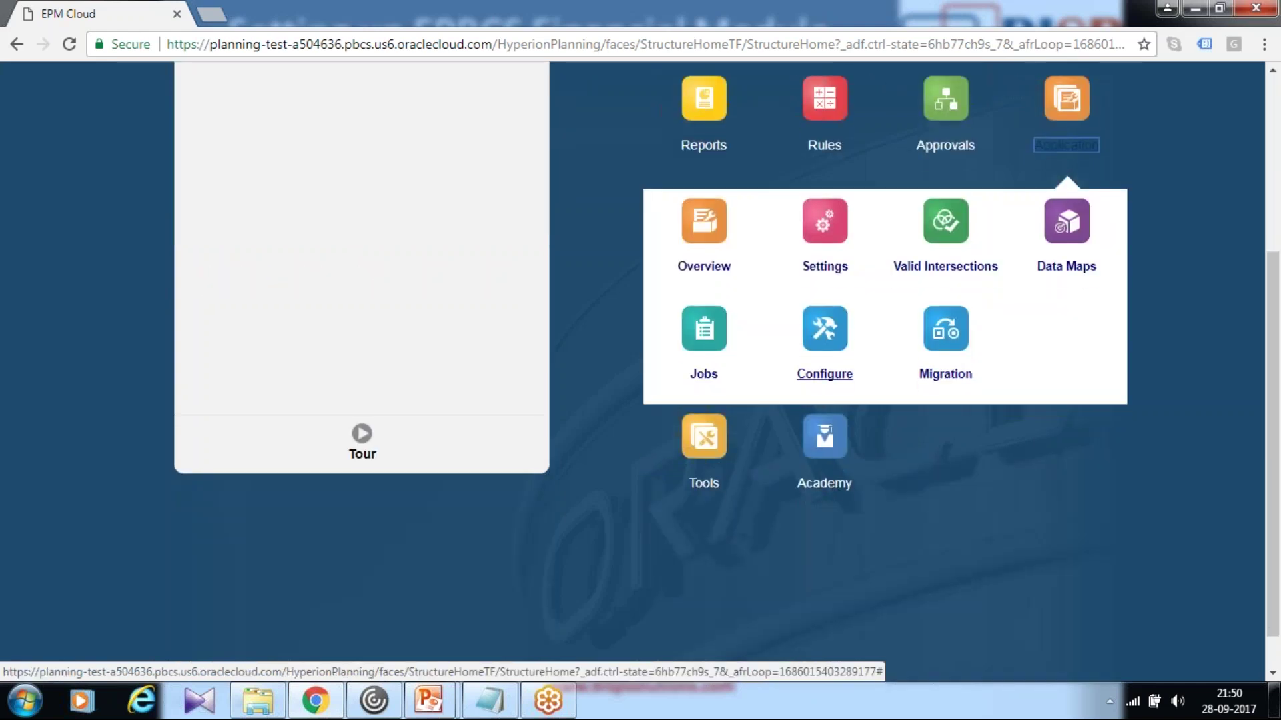
{"action": "left_click", "coordinate": [824, 373]}
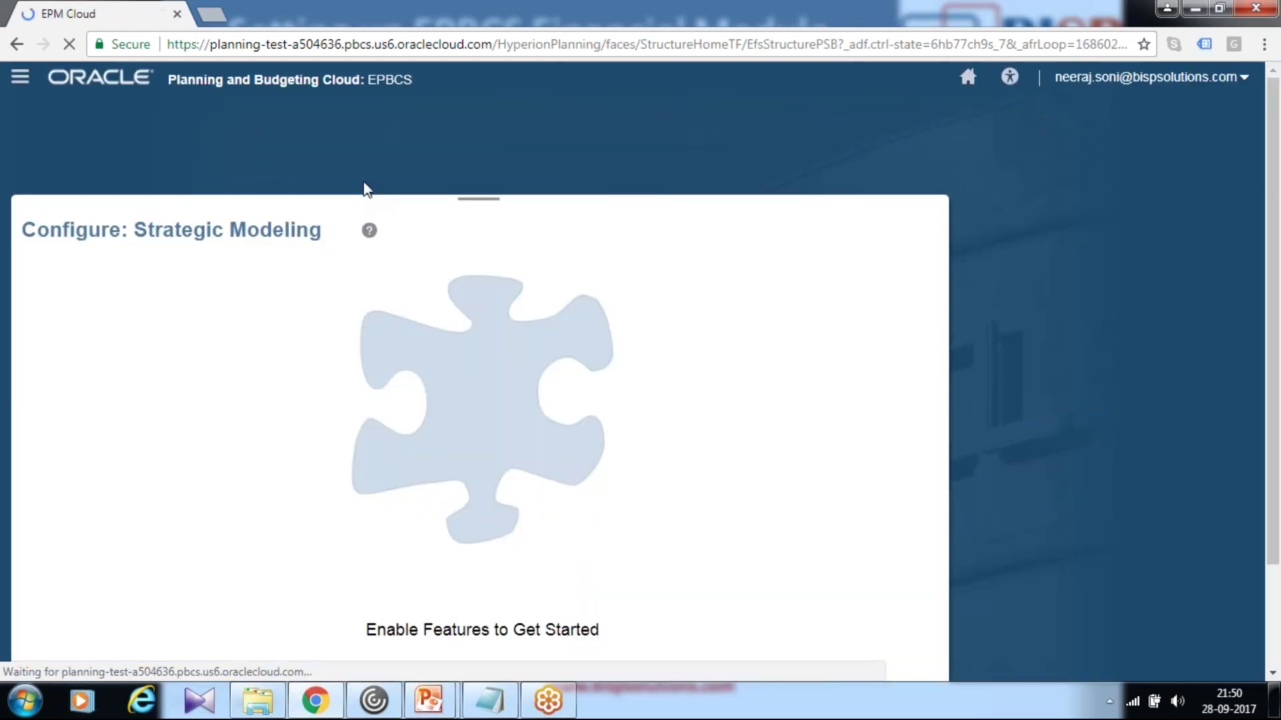
{"action": "left_click", "coordinate": [341, 231]}
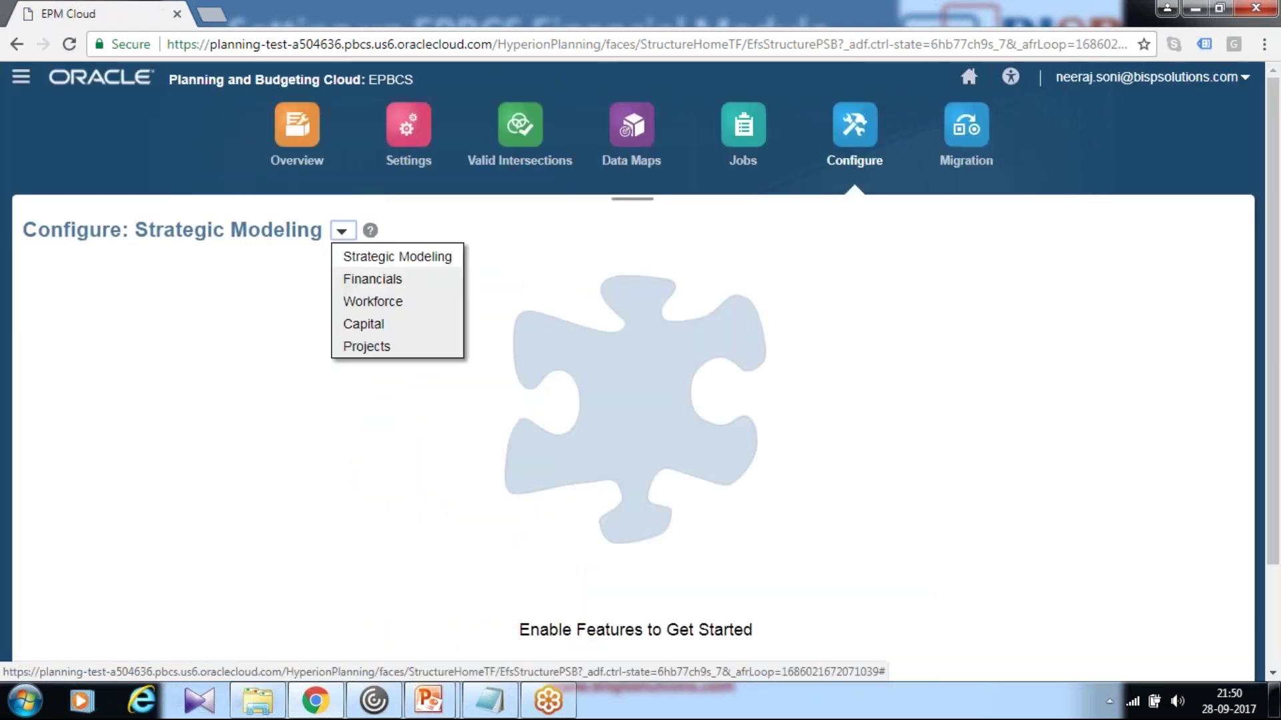
{"action": "left_click", "coordinate": [382, 304]}
{"action": "scroll", "coordinate": [471, 371], "scroll_direction": "down", "scroll_amount": 3}
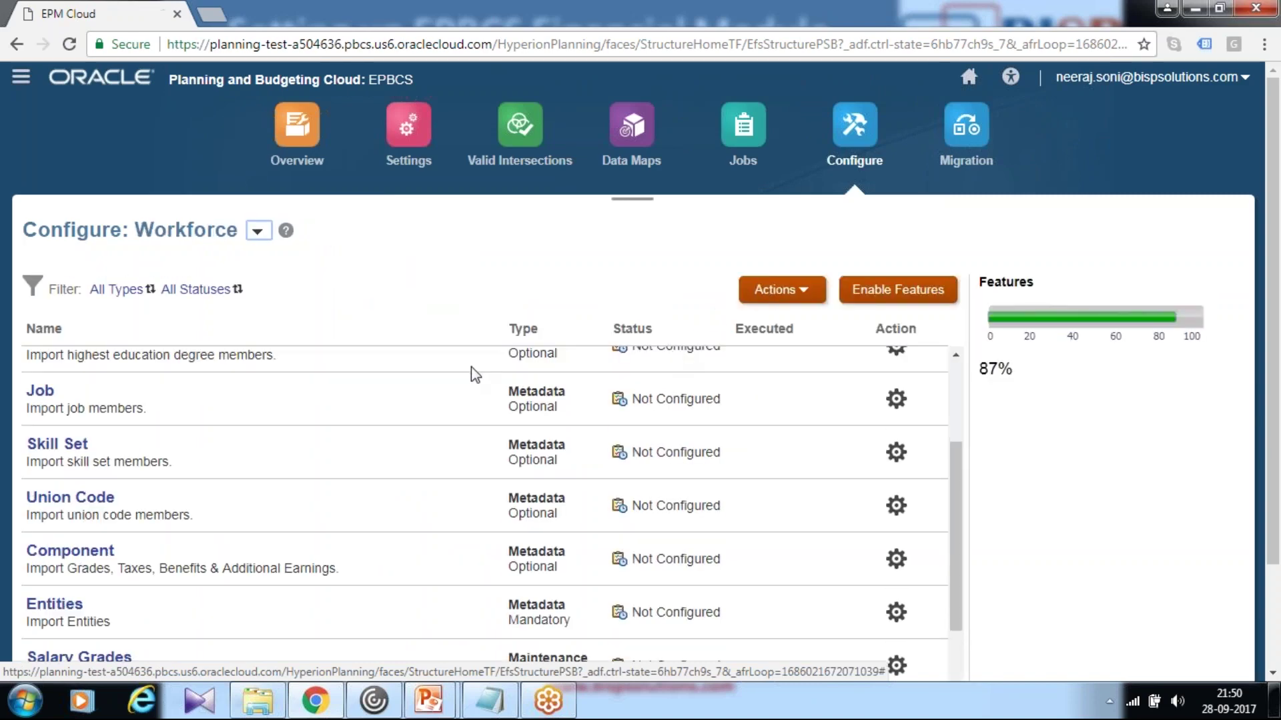
{"action": "scroll", "coordinate": [1130, 409], "scroll_direction": "down", "scroll_amount": 2}
{"action": "scroll", "coordinate": [697, 374], "scroll_direction": "down", "scroll_amount": 3}
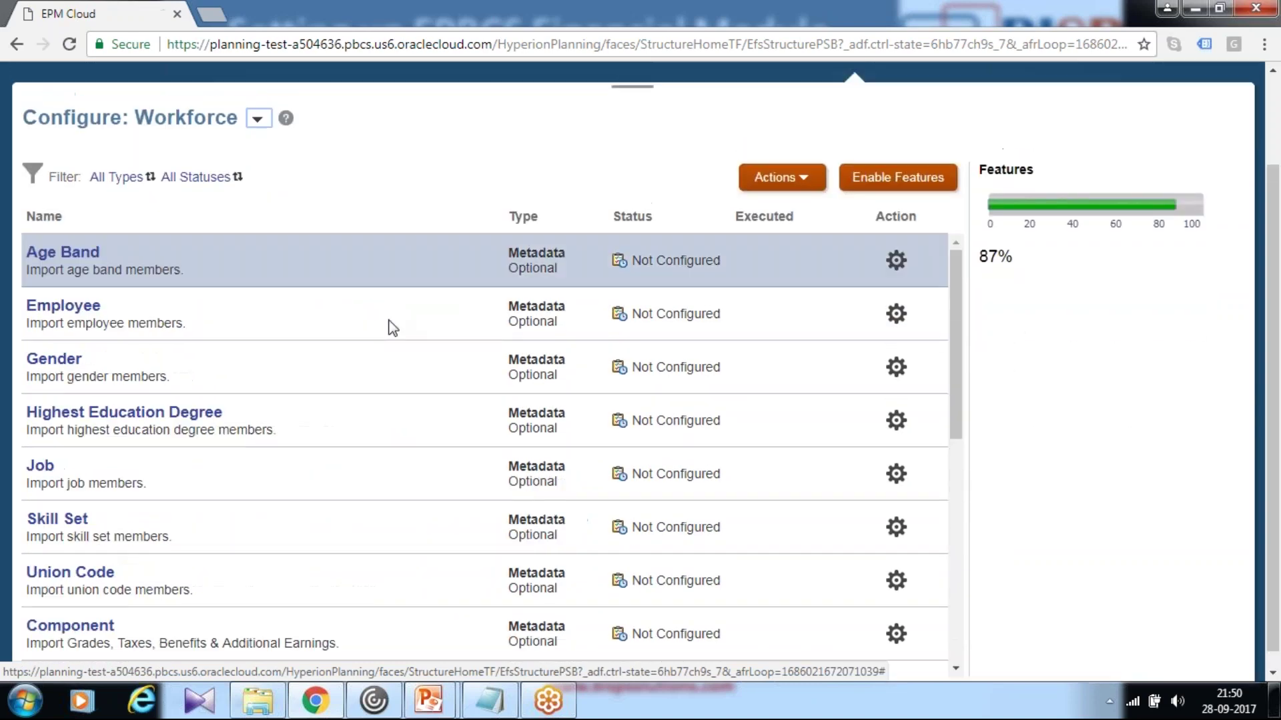
{"action": "scroll", "coordinate": [392, 327], "scroll_direction": "up", "scroll_amount": 2}
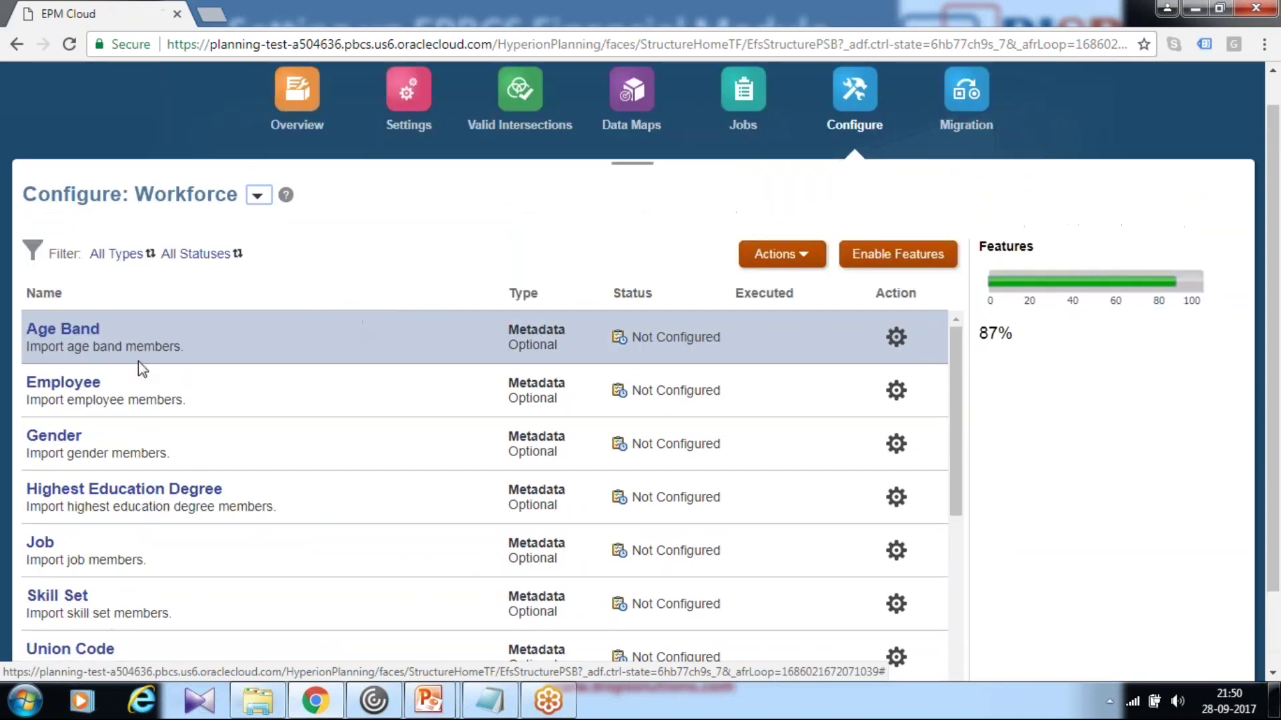
Step: Check the CSV files in the local Workforce metadata folder and return to the Workforce configuration
{"action": "left_click", "coordinate": [81, 387]}
{"action": "left_click", "coordinate": [250, 703]}
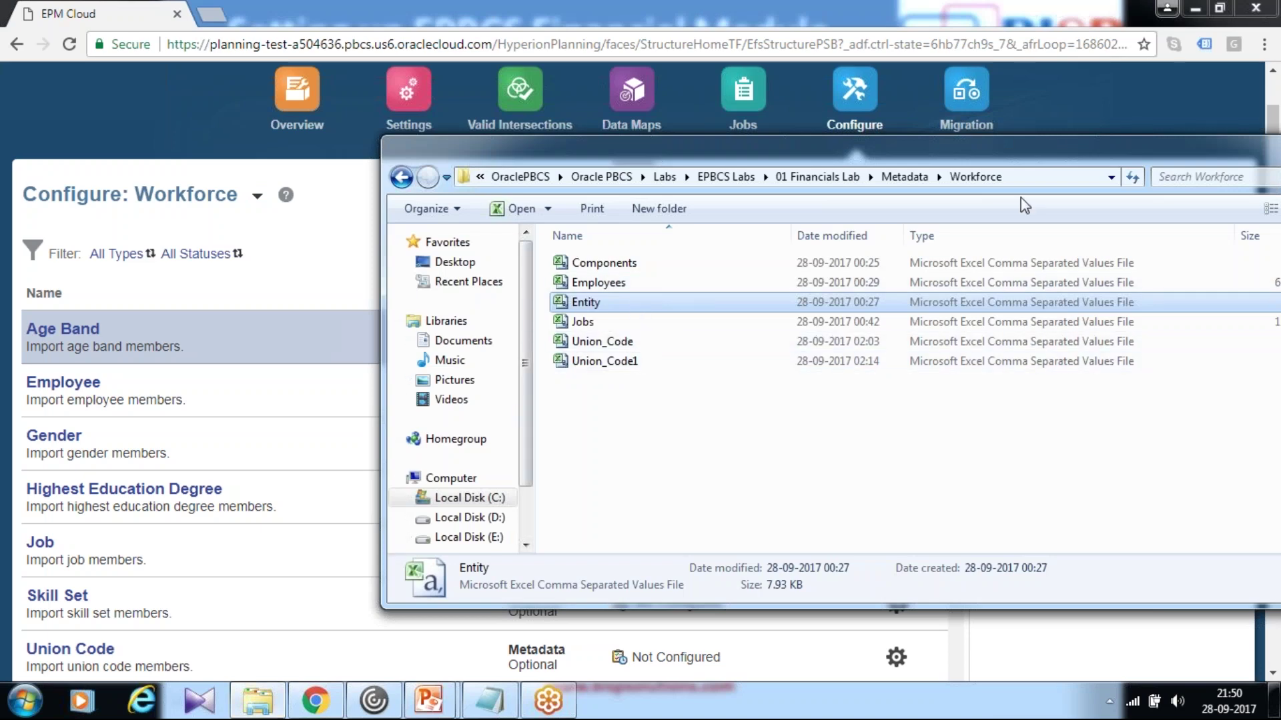
{"action": "left_click", "coordinate": [594, 8]}
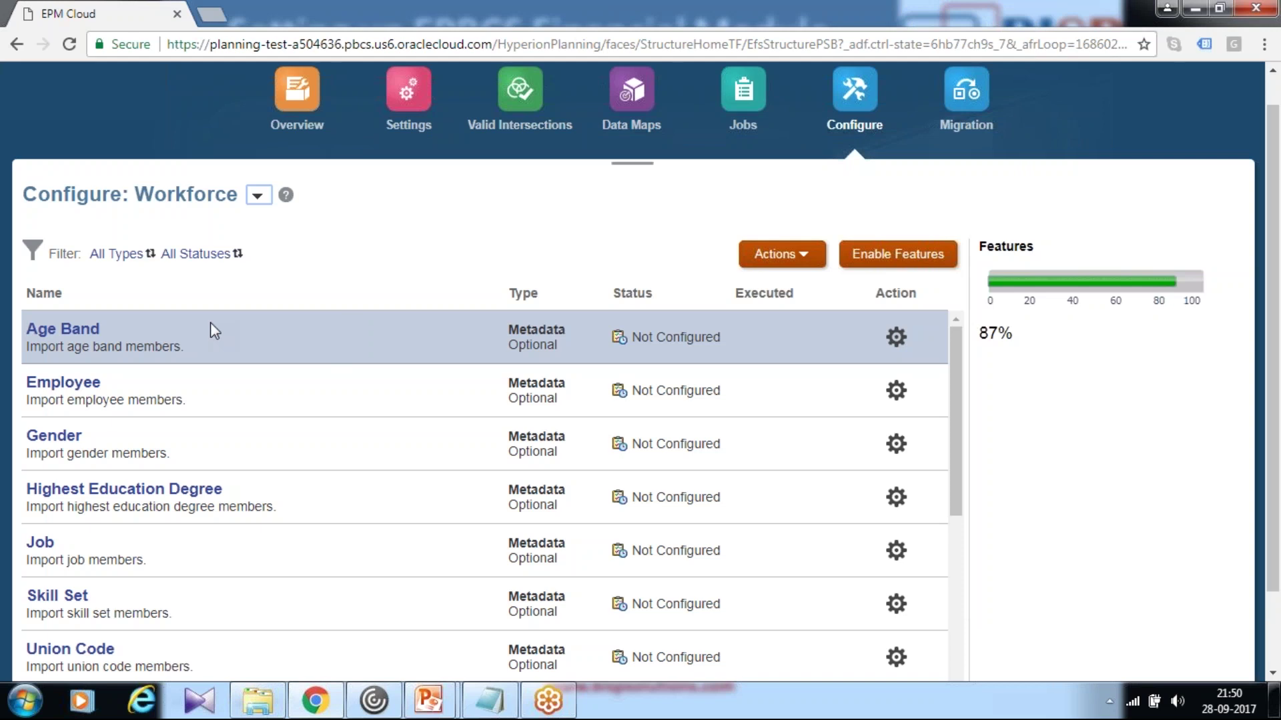
Step: Open the Employee metadata import and choose the local file Employees.csv as its import file
{"action": "left_click", "coordinate": [63, 385]}
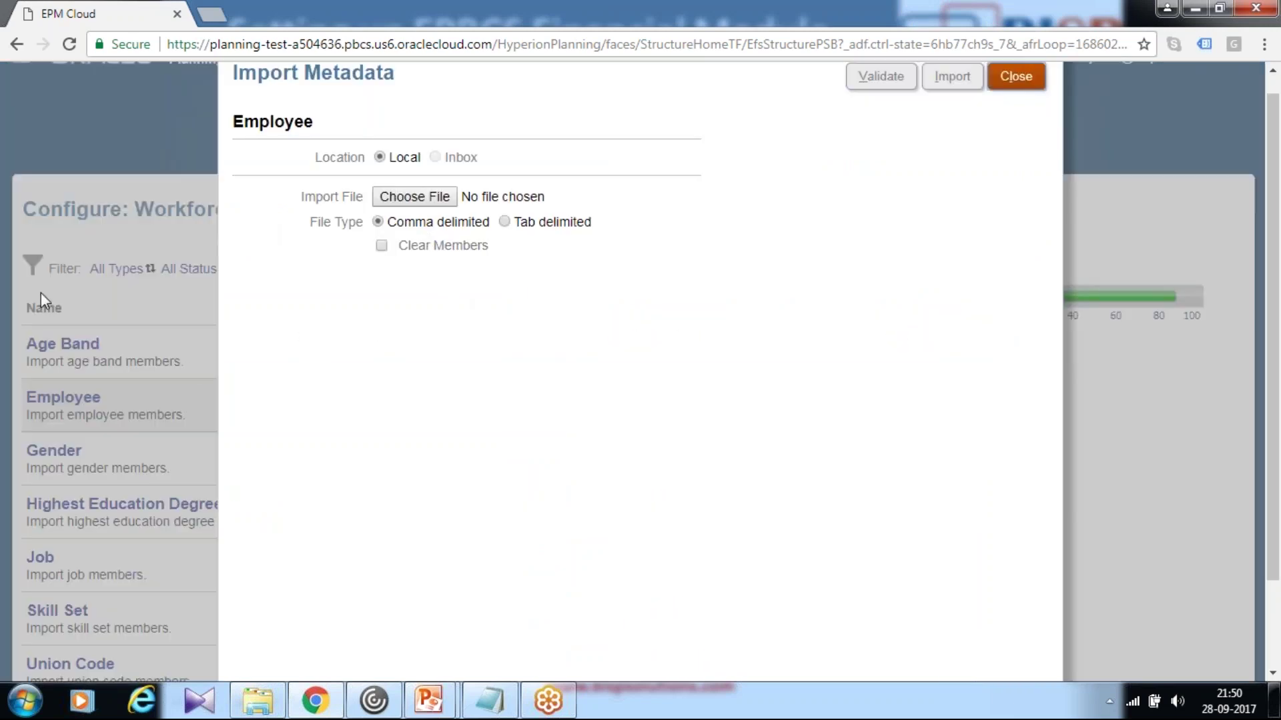
{"action": "left_click", "coordinate": [415, 198]}
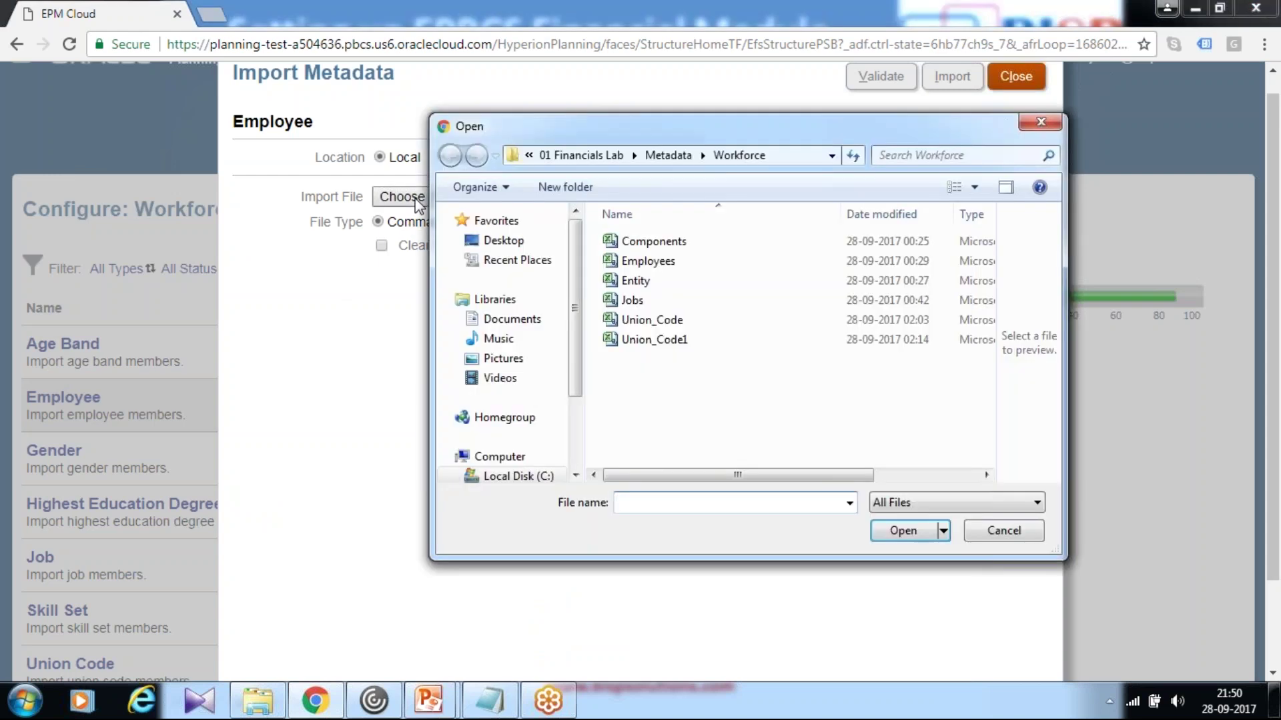
{"action": "left_click", "coordinate": [650, 262]}
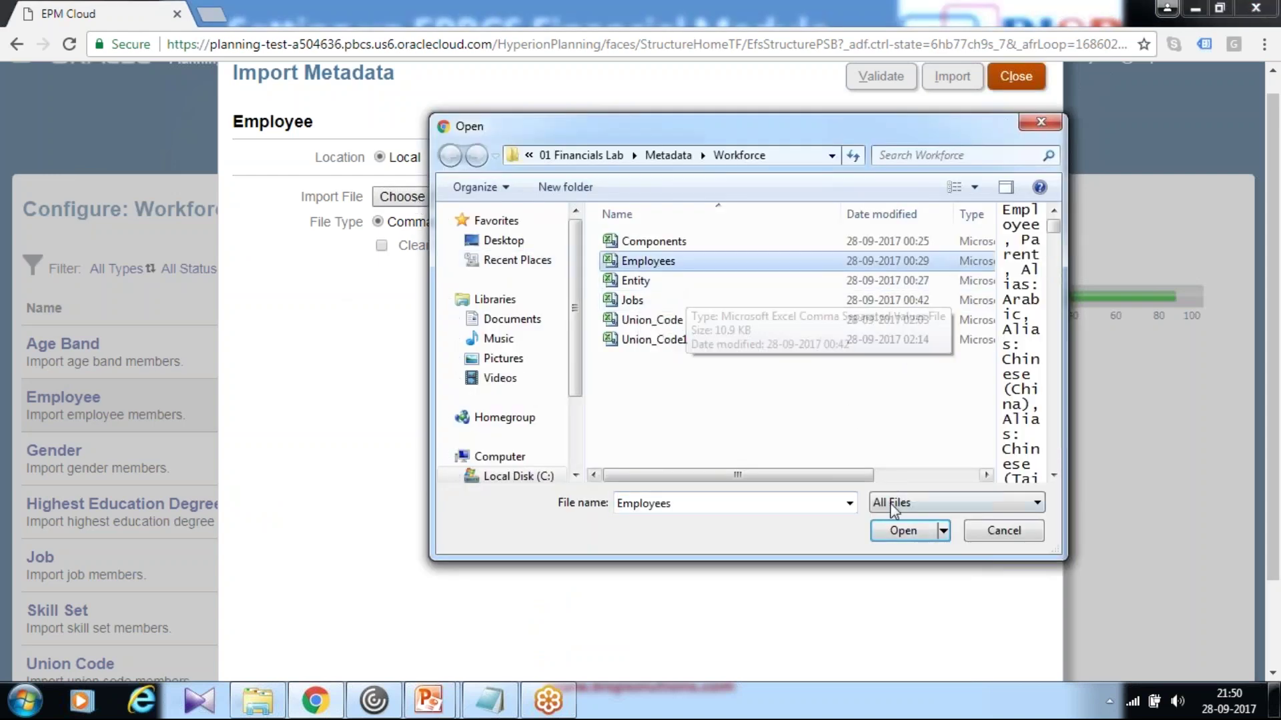
{"action": "left_click", "coordinate": [902, 530]}
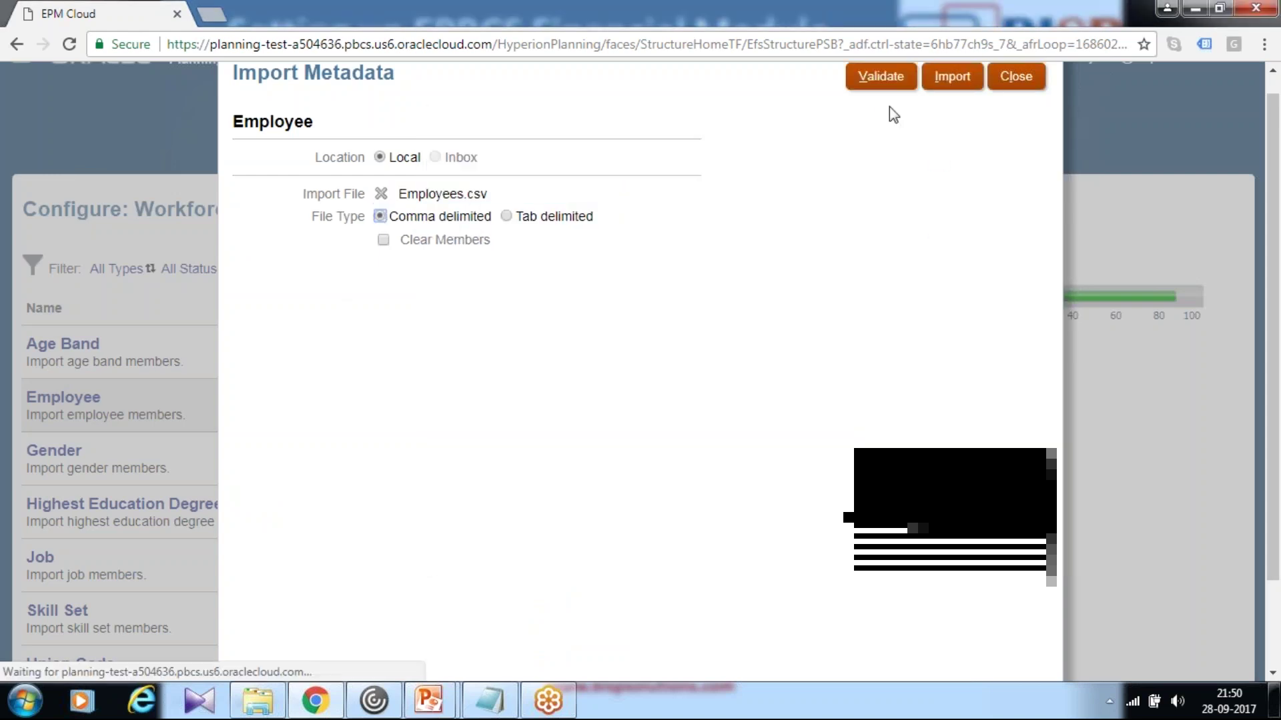
Step: Validate and import the Employee metadata without the database refresh option, and close the import dialog
{"action": "left_click", "coordinate": [875, 85]}
{"action": "left_click", "coordinate": [745, 376]}
{"action": "left_click", "coordinate": [952, 78]}
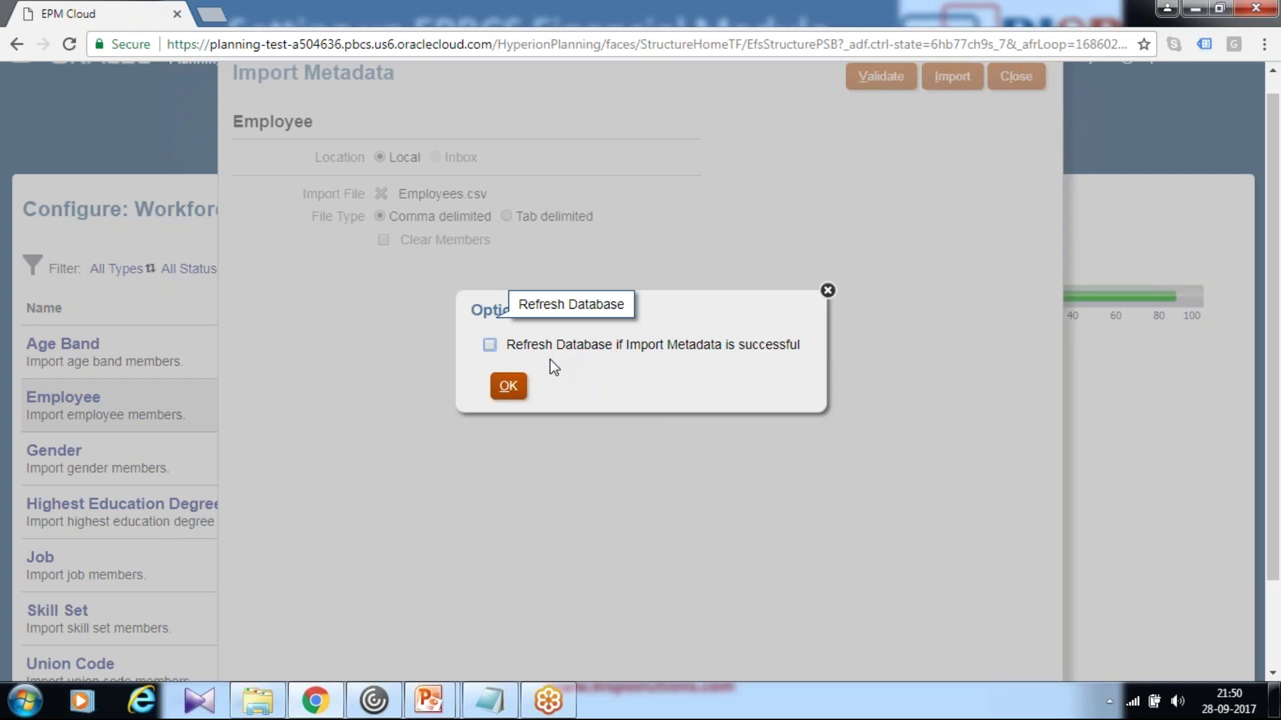
{"action": "left_click", "coordinate": [505, 387]}
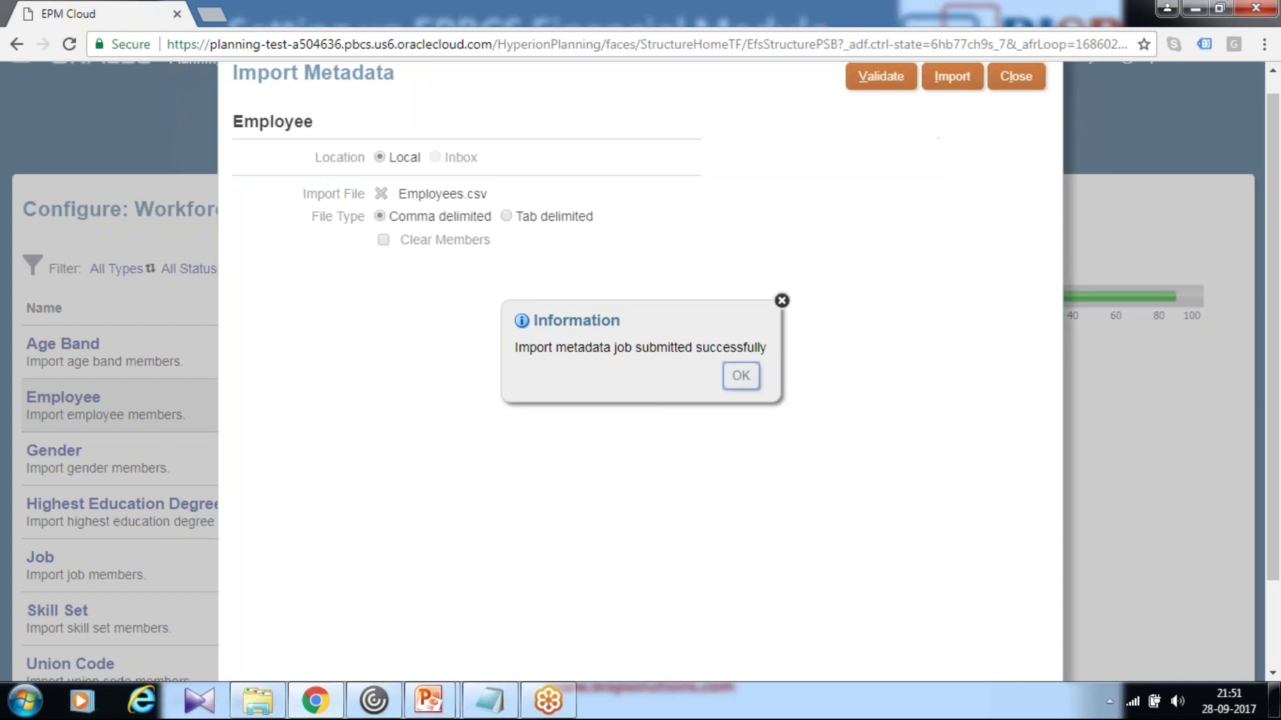
{"action": "key", "text": "Return"}
{"action": "left_click", "coordinate": [1014, 77]}
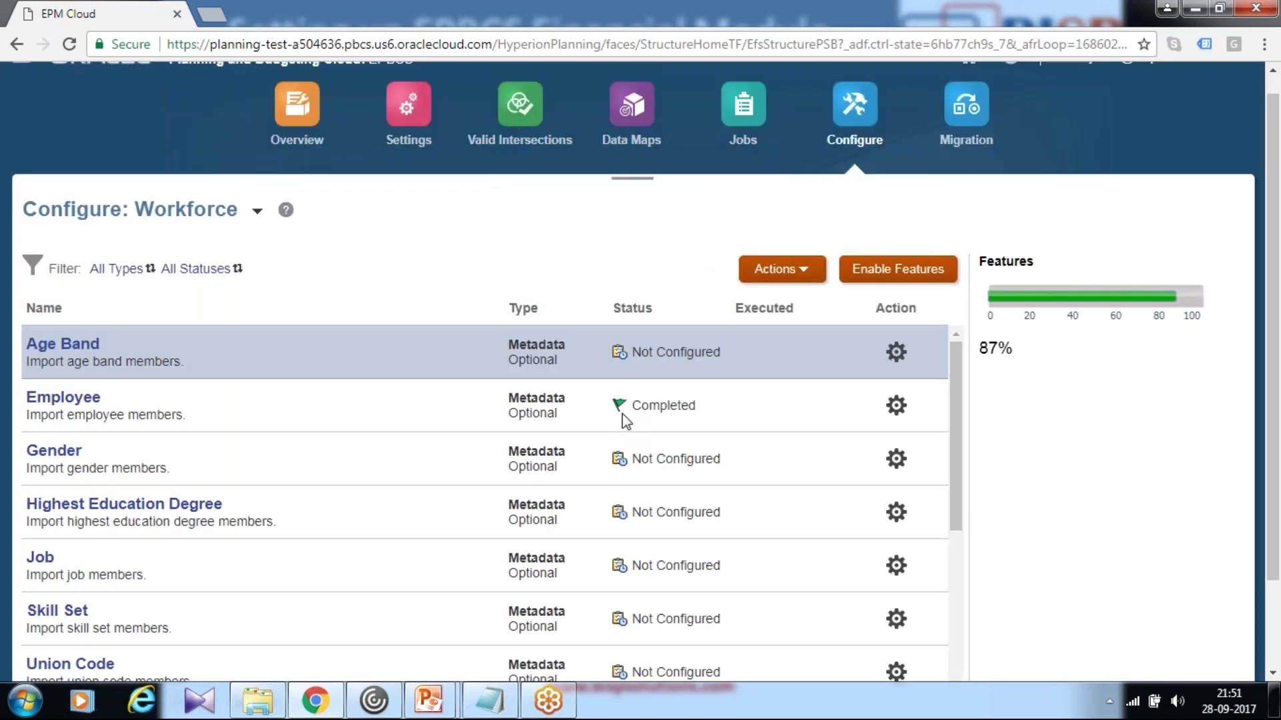
Step: Check the recent activity of the application's jobs and return to the configuration page
{"action": "left_click", "coordinate": [745, 141]}
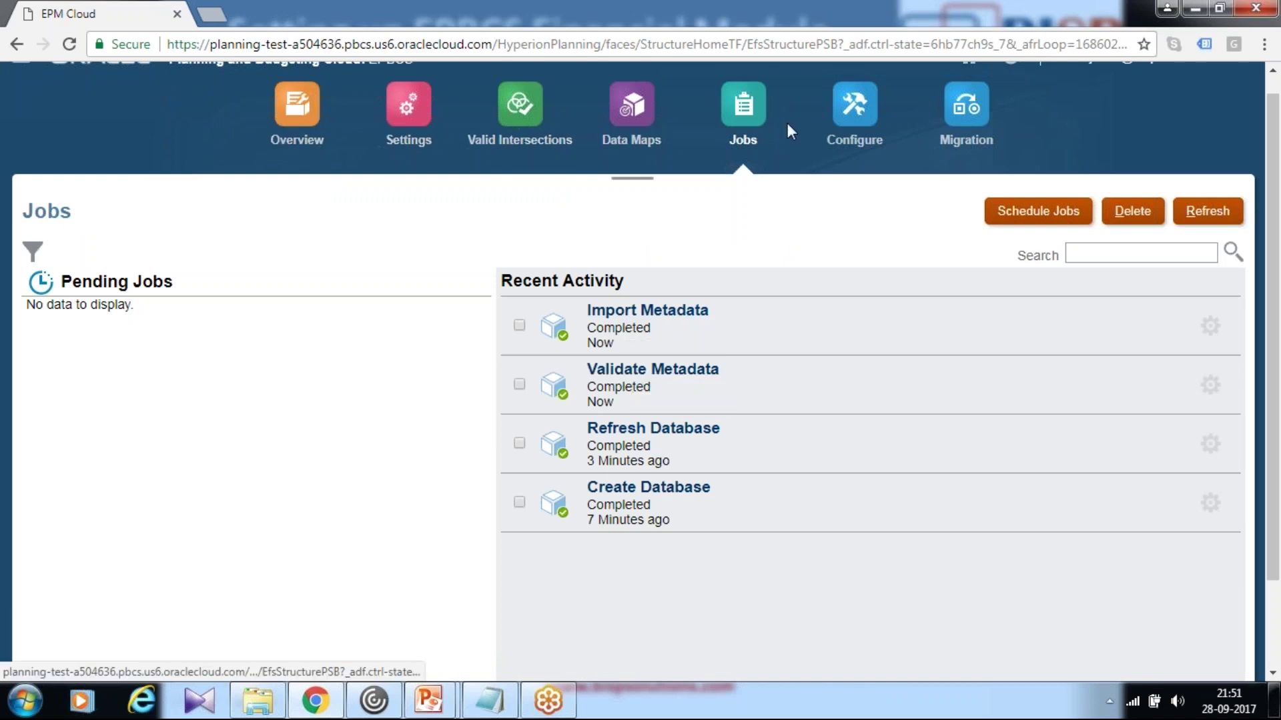
{"action": "left_click", "coordinate": [846, 140]}
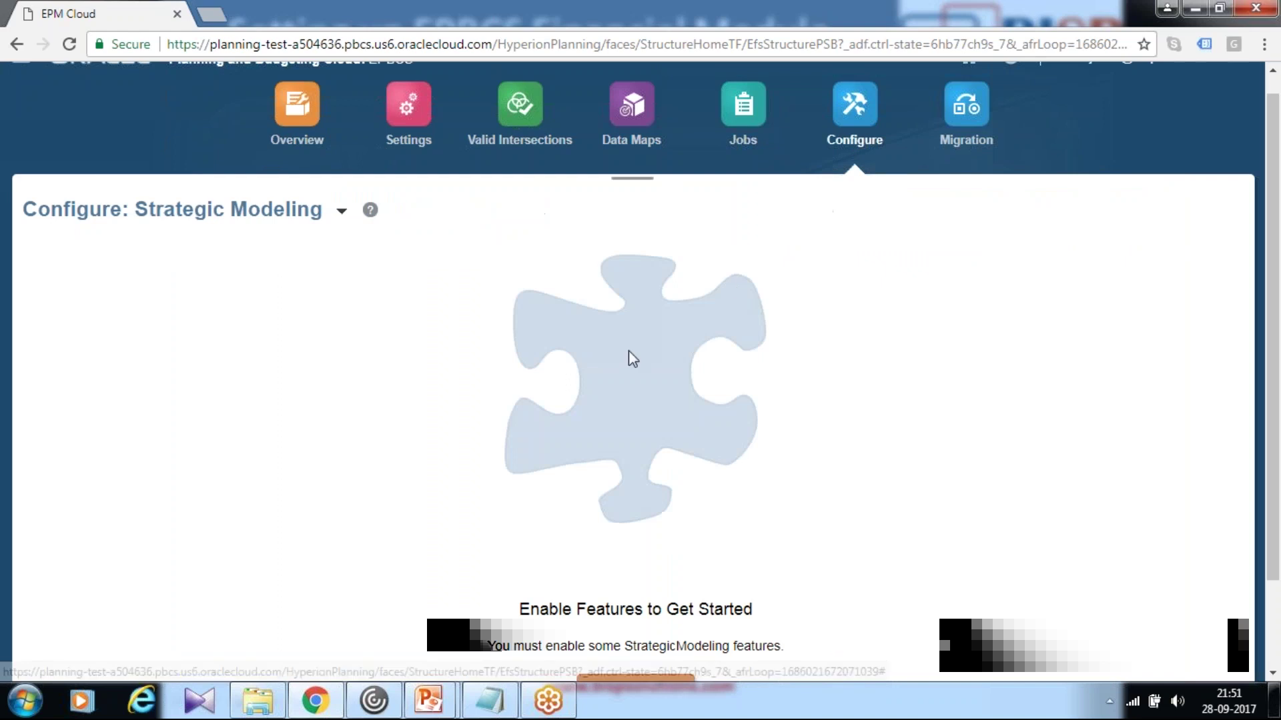
Step: Switch the configuration to Workforce, open the Entities metadata import and choose the local file Entity.csv
{"action": "left_click", "coordinate": [342, 211]}
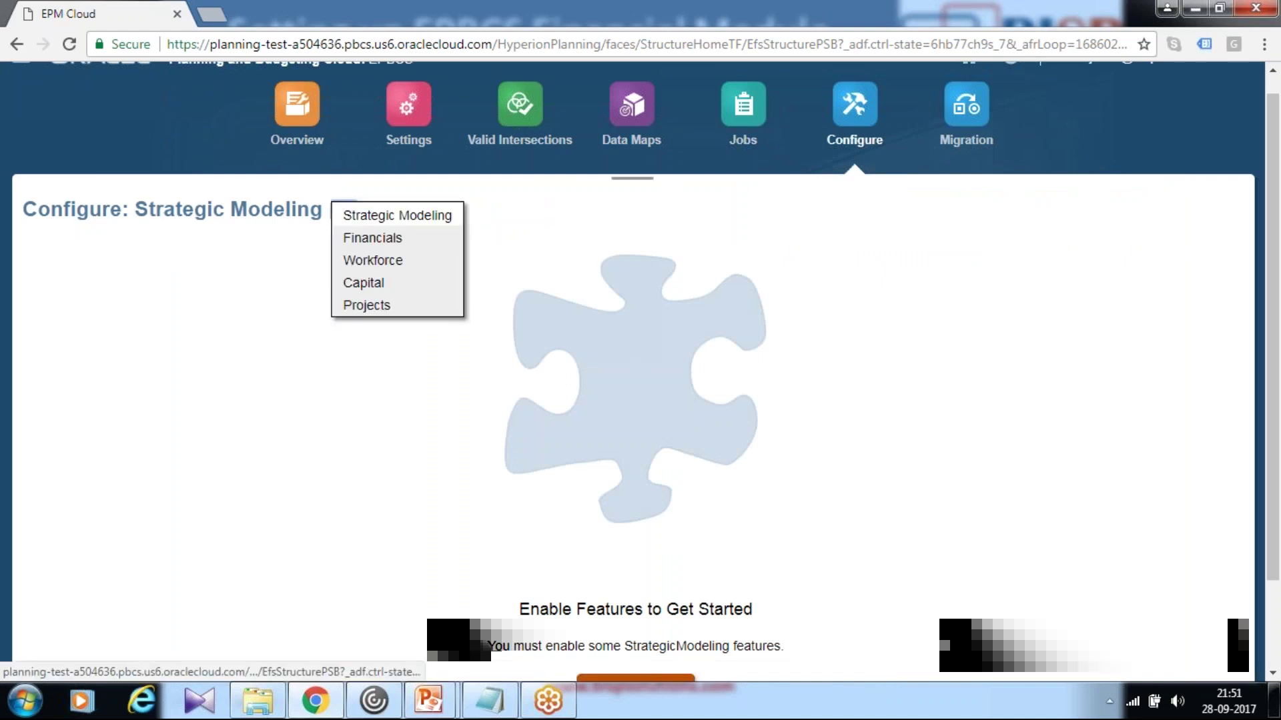
{"action": "left_click", "coordinate": [356, 258]}
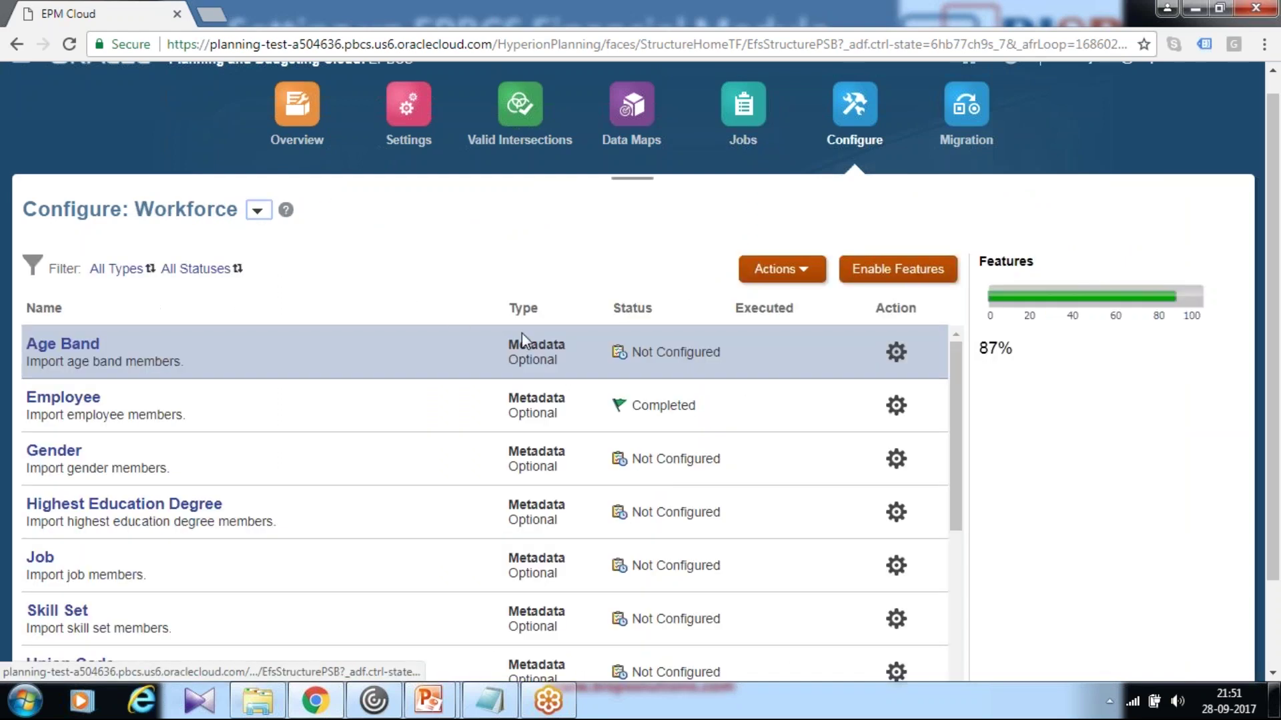
{"action": "scroll", "coordinate": [86, 491], "scroll_direction": "down", "scroll_amount": 3}
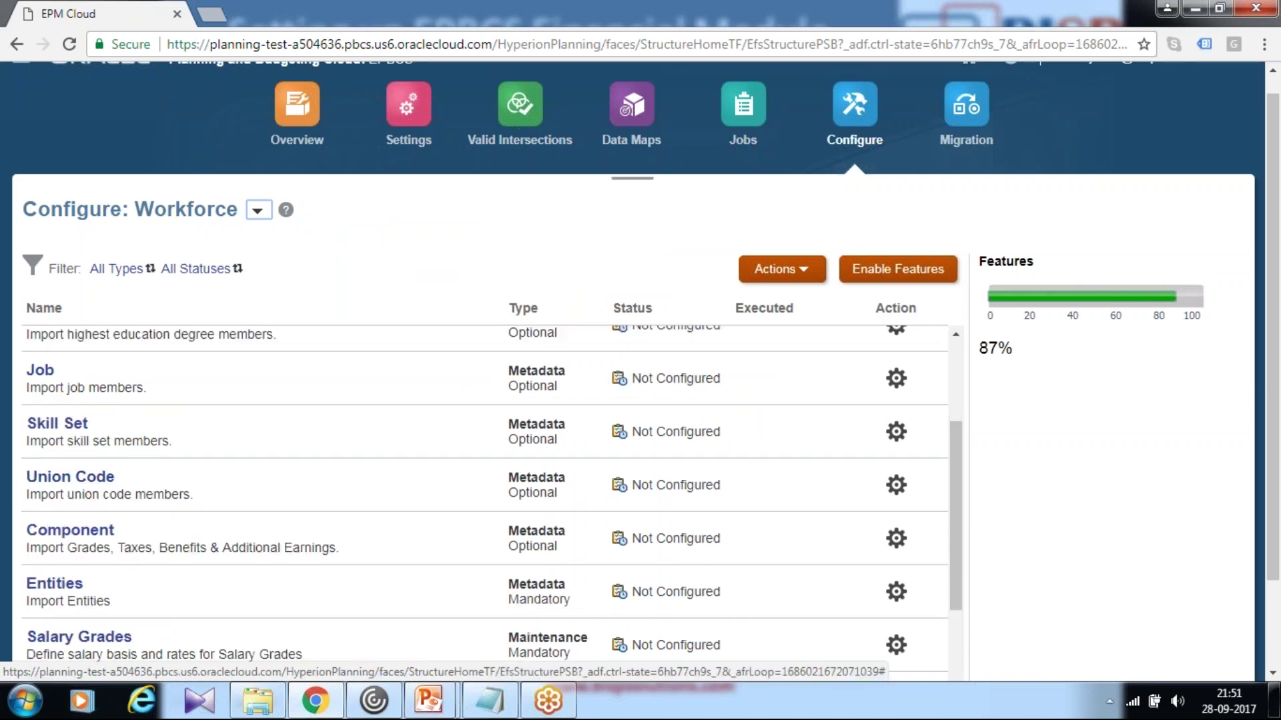
{"action": "scroll", "coordinate": [71, 521], "scroll_direction": "down", "scroll_amount": 2}
{"action": "left_click", "coordinate": [53, 497]}
{"action": "left_click", "coordinate": [392, 199]}
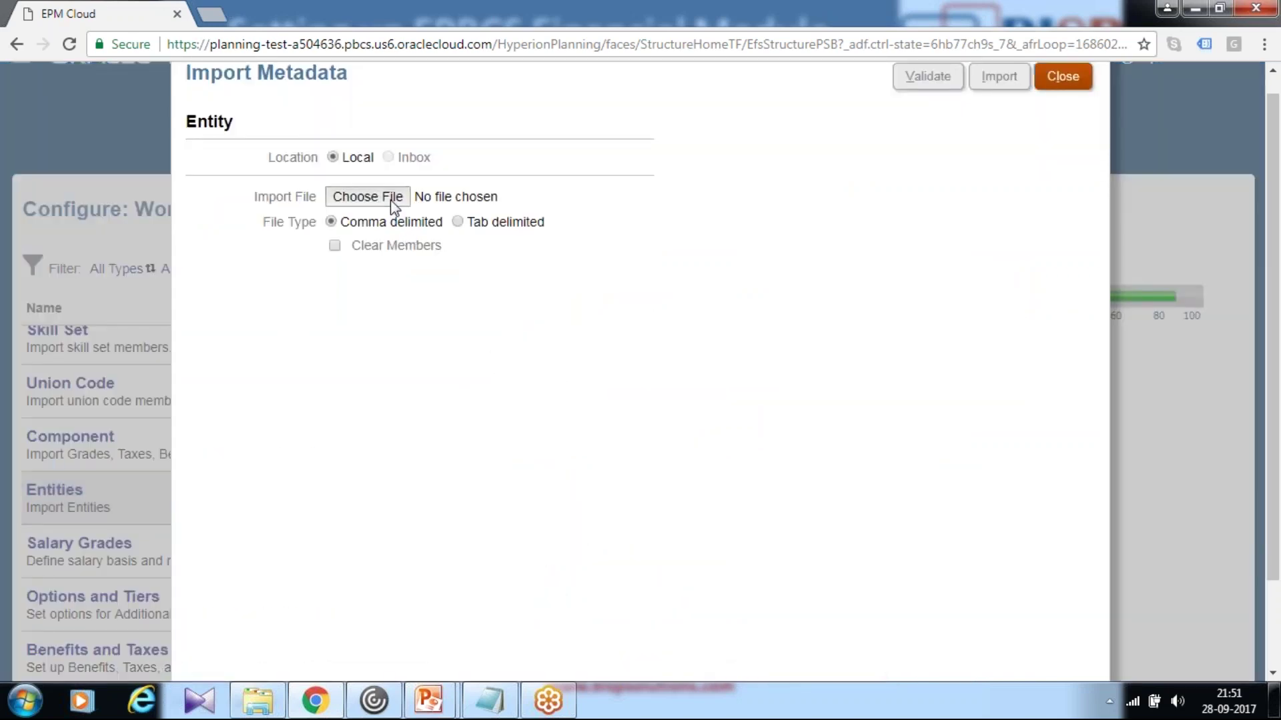
{"action": "left_click", "coordinate": [637, 281]}
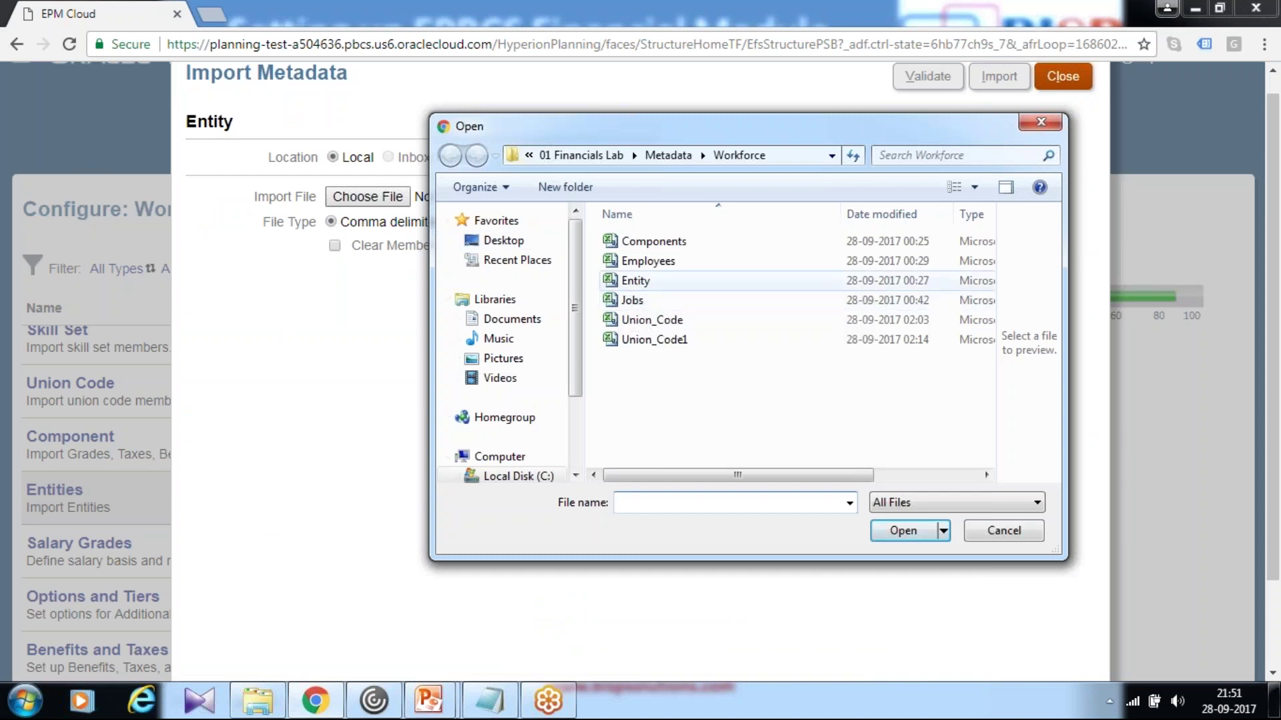
{"action": "left_click", "coordinate": [905, 532]}
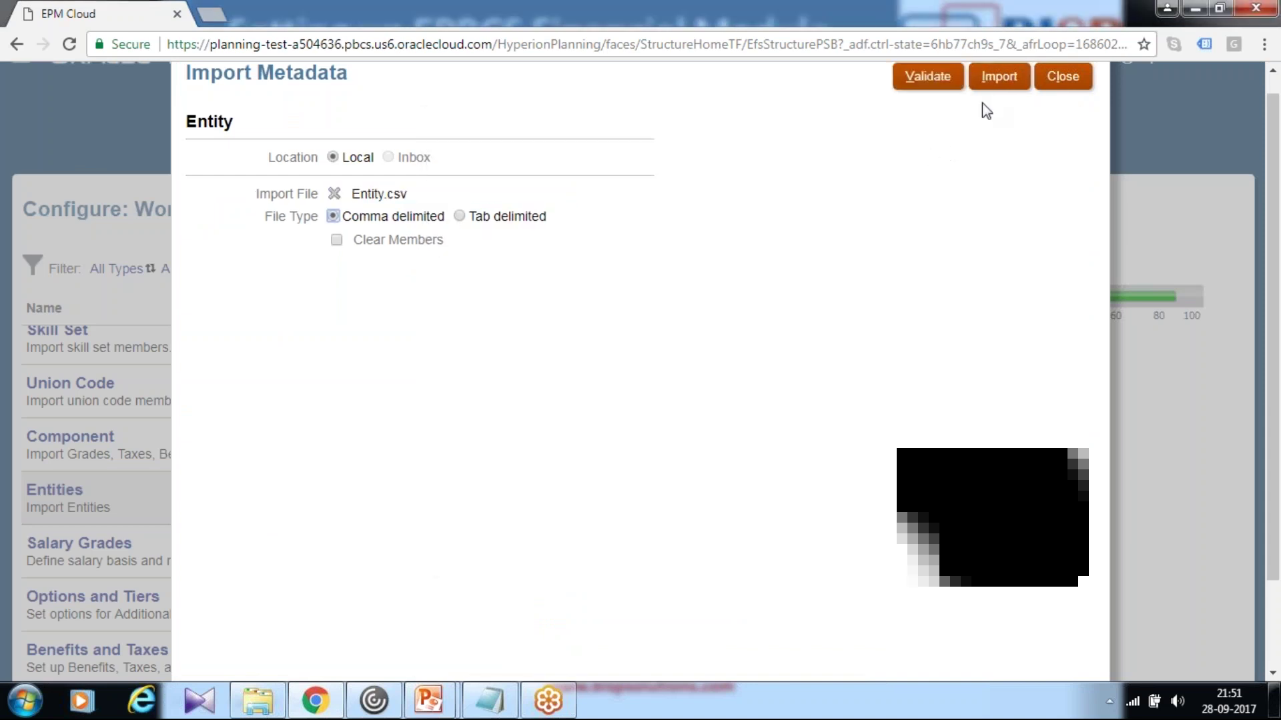
Step: Validate and import the Entity metadata without the database refresh option, and close the import dialog
{"action": "left_click", "coordinate": [928, 76]}
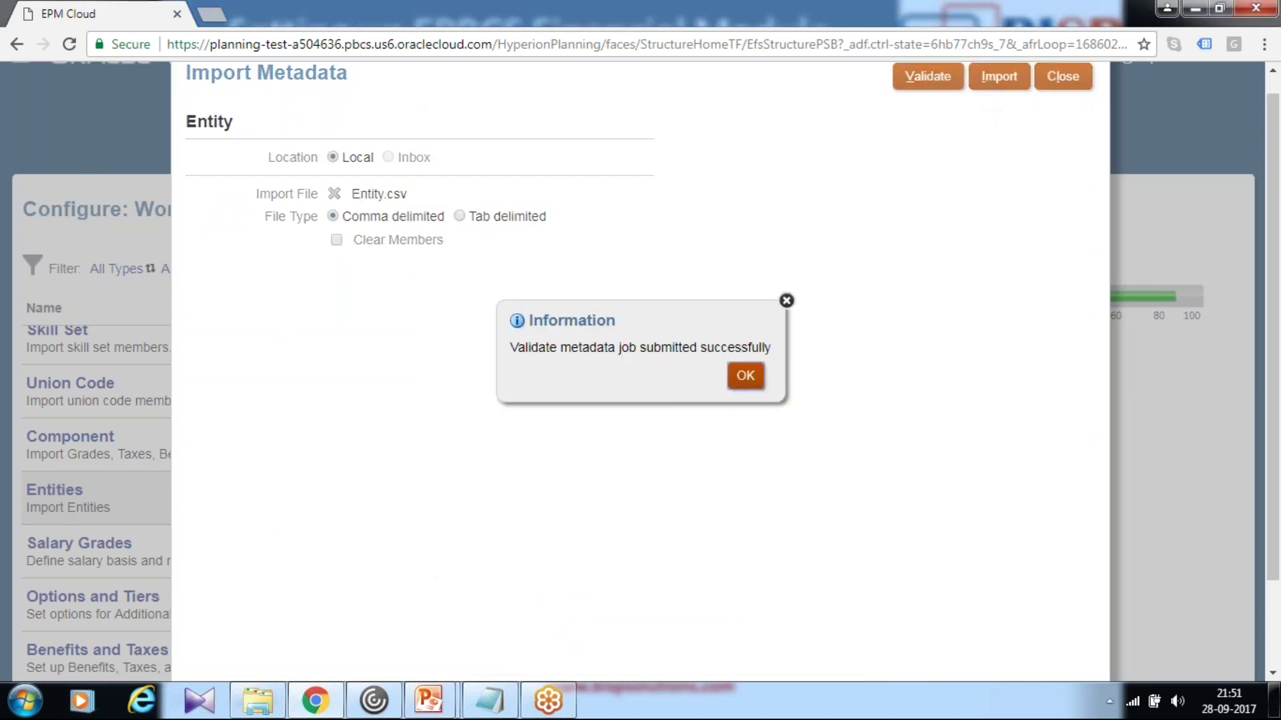
{"action": "left_click", "coordinate": [745, 375]}
{"action": "left_click", "coordinate": [999, 76]}
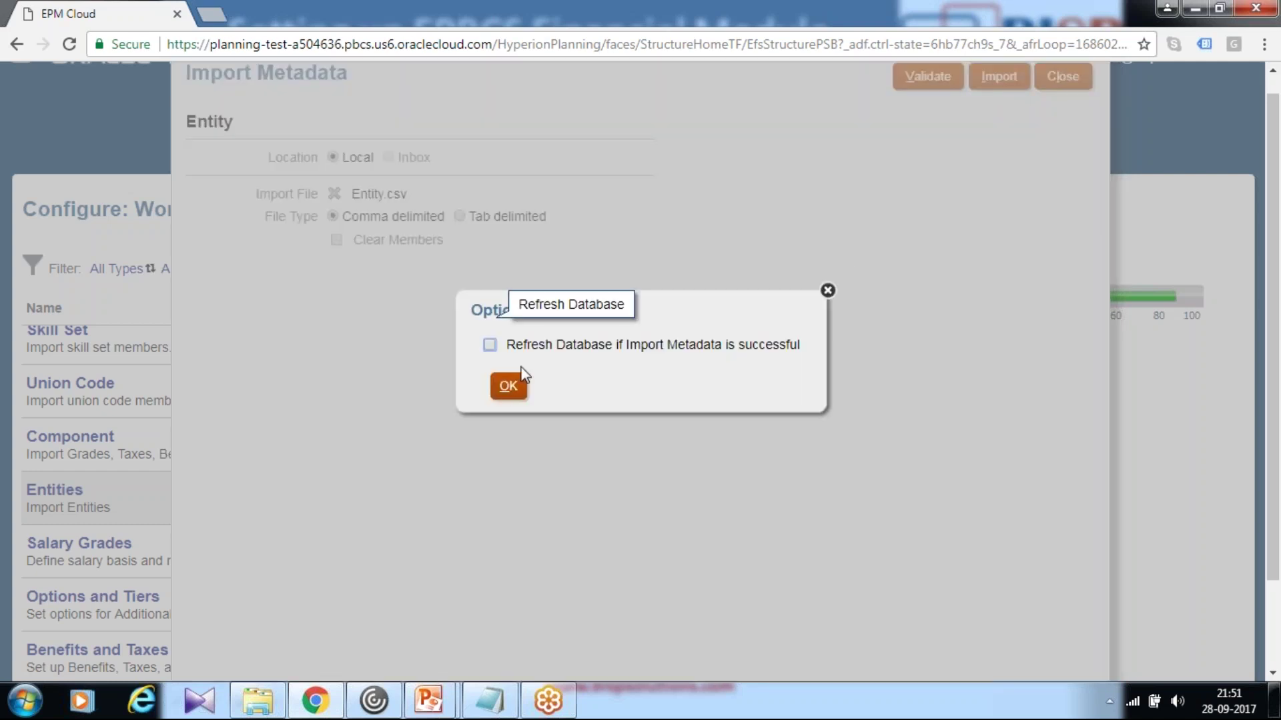
{"action": "left_click", "coordinate": [506, 387]}
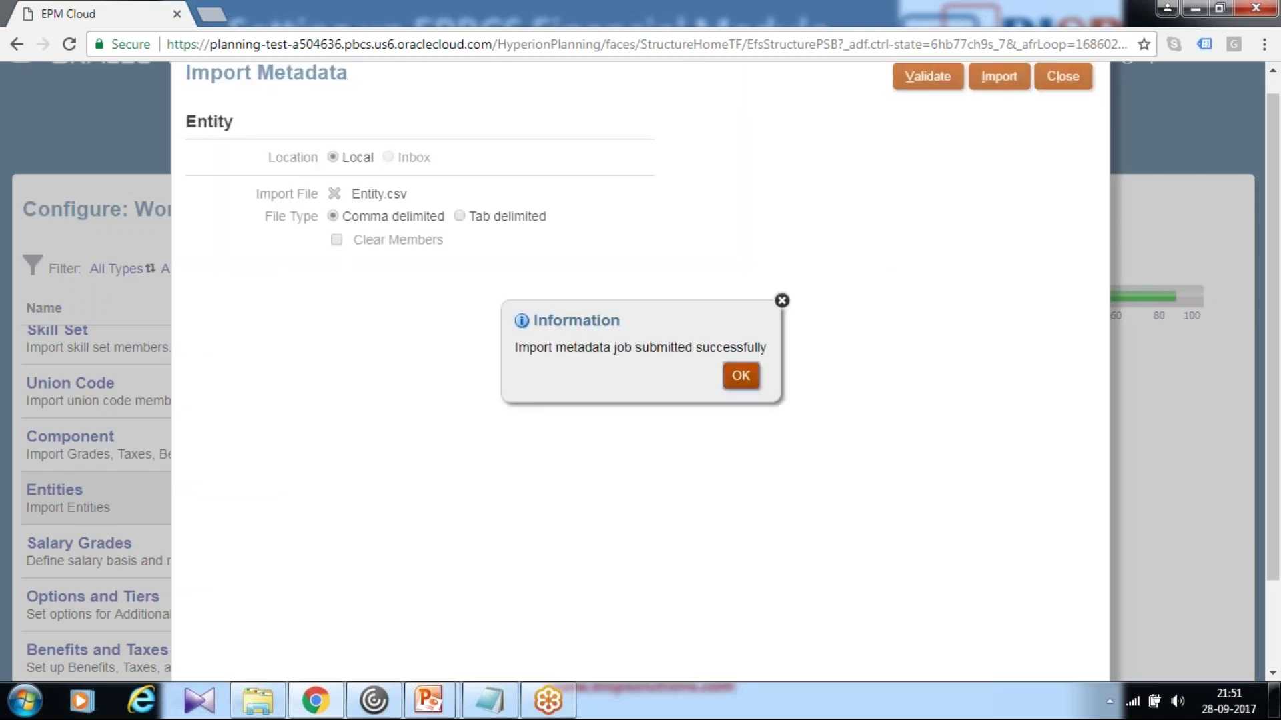
{"action": "left_click", "coordinate": [743, 376]}
{"action": "left_click", "coordinate": [1063, 79]}
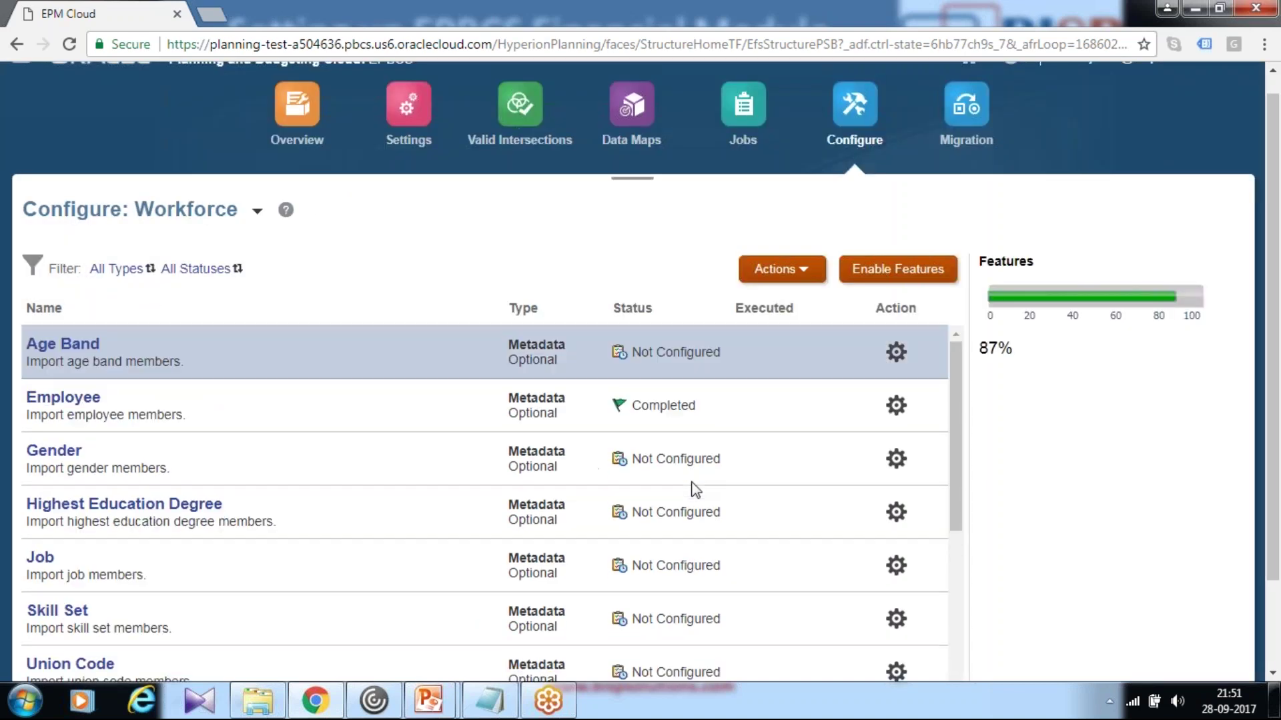
Step: Open the Union Code metadata import and choose the local file Union_Code.csv as its import file
{"action": "scroll", "coordinate": [739, 527], "scroll_direction": "down", "scroll_amount": 3}
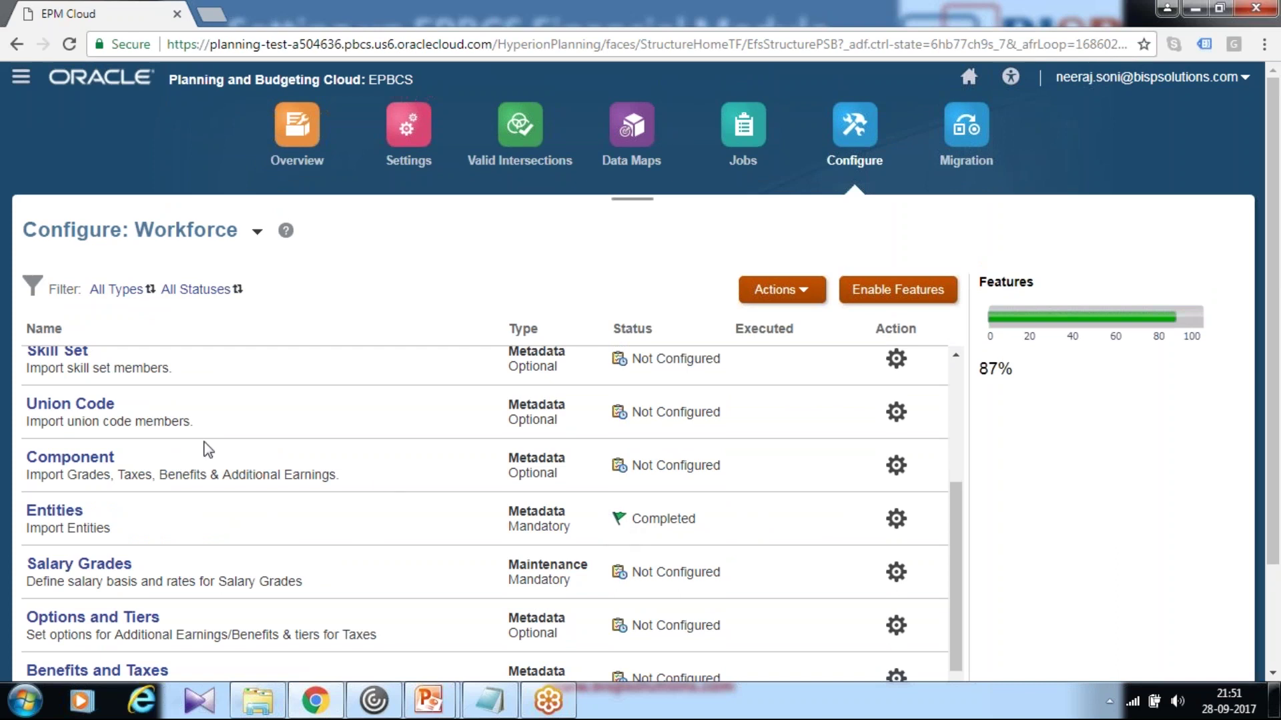
{"action": "left_click", "coordinate": [91, 415]}
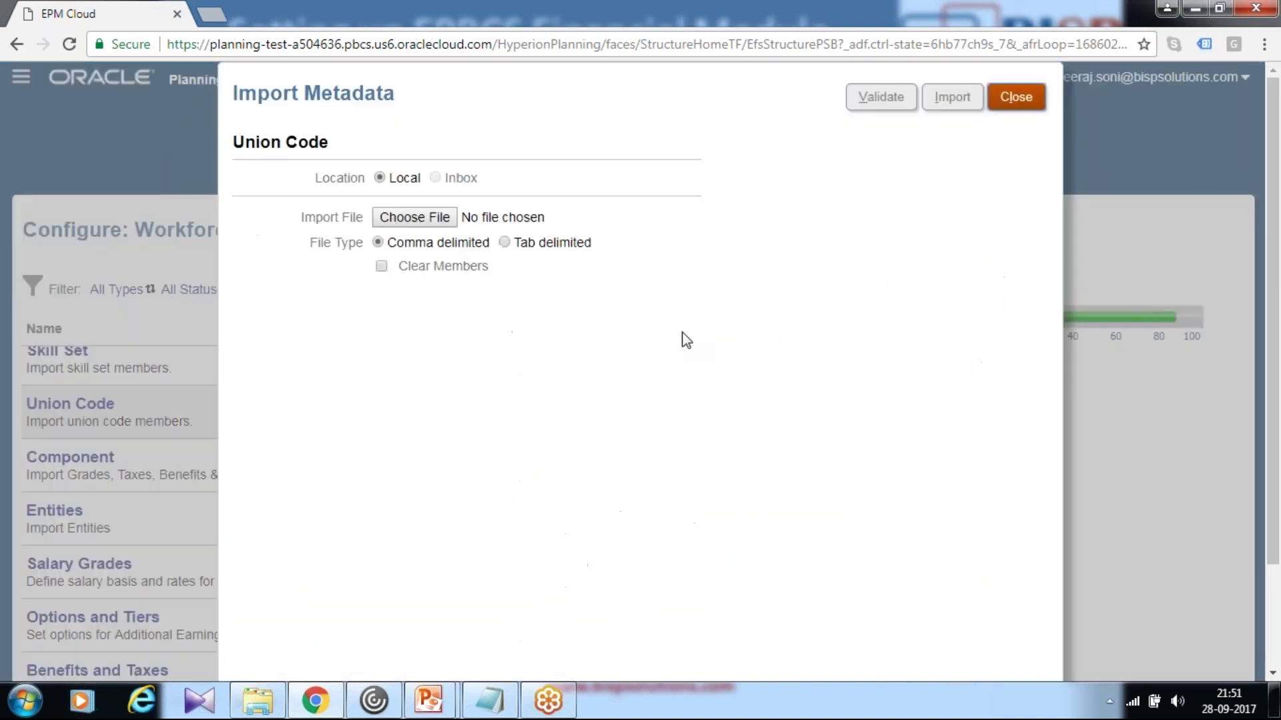
{"action": "left_click", "coordinate": [403, 219]}
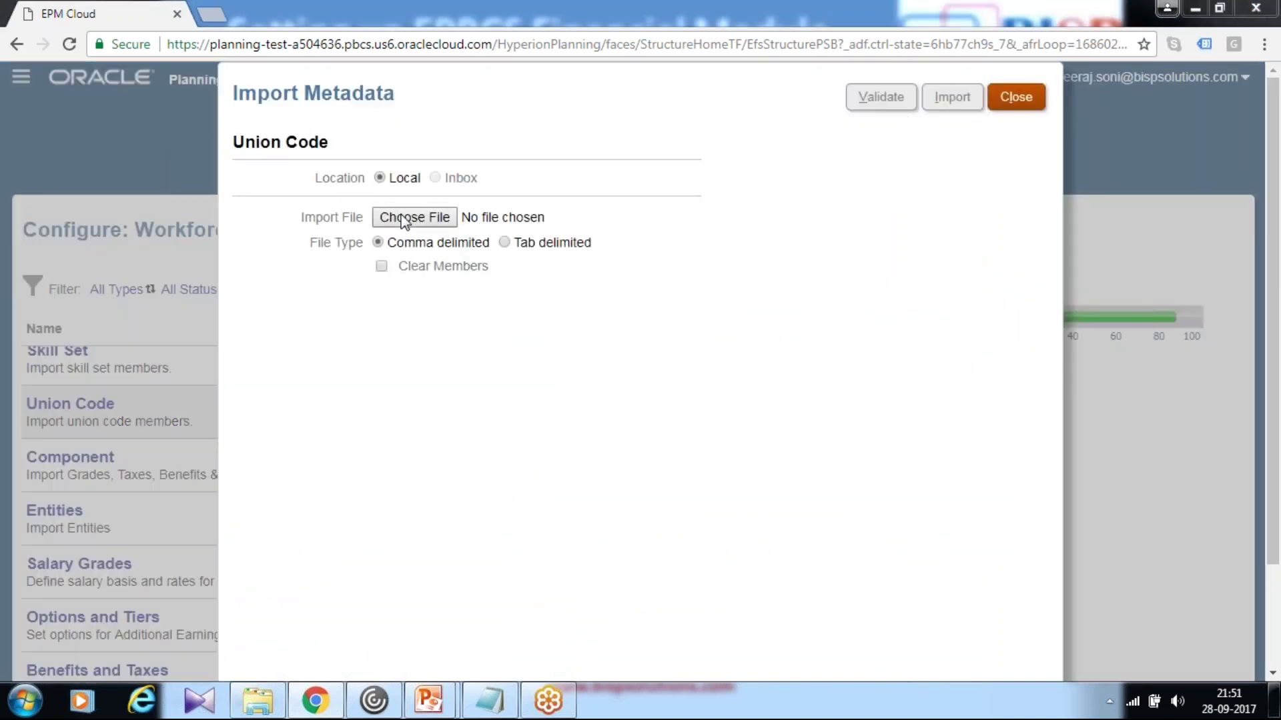
{"action": "left_click", "coordinate": [643, 322]}
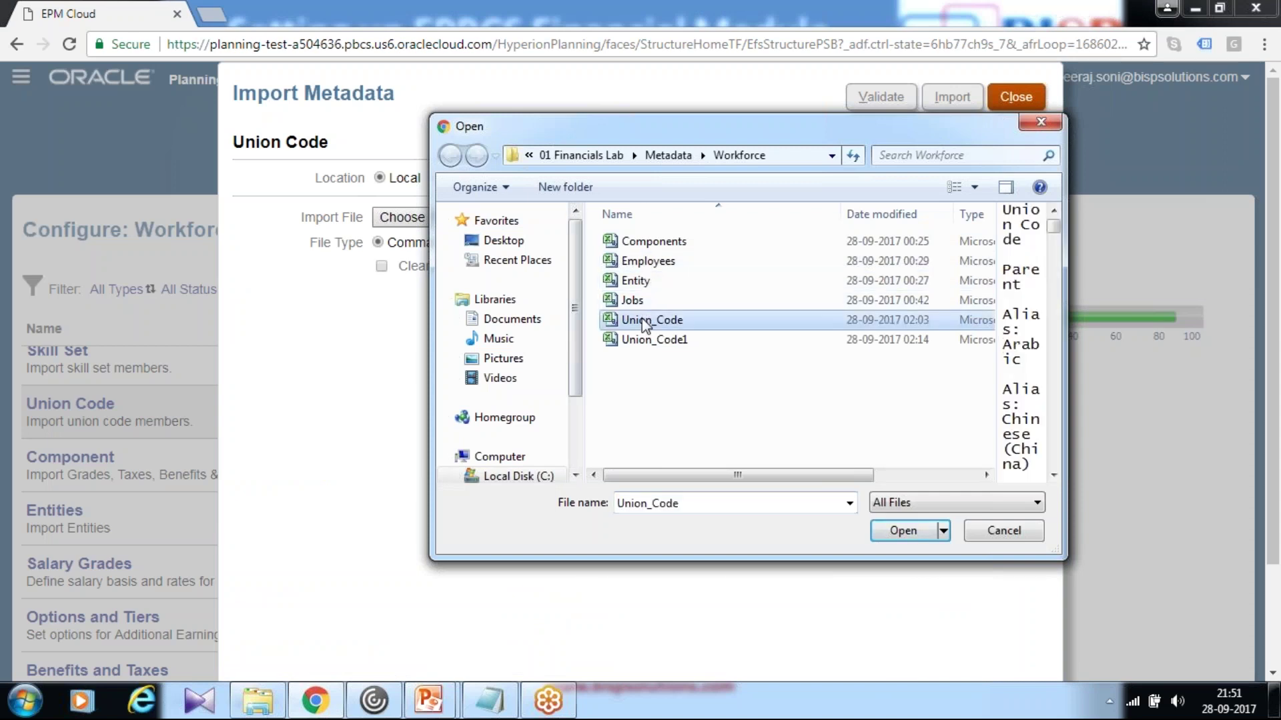
{"action": "left_click", "coordinate": [904, 531]}
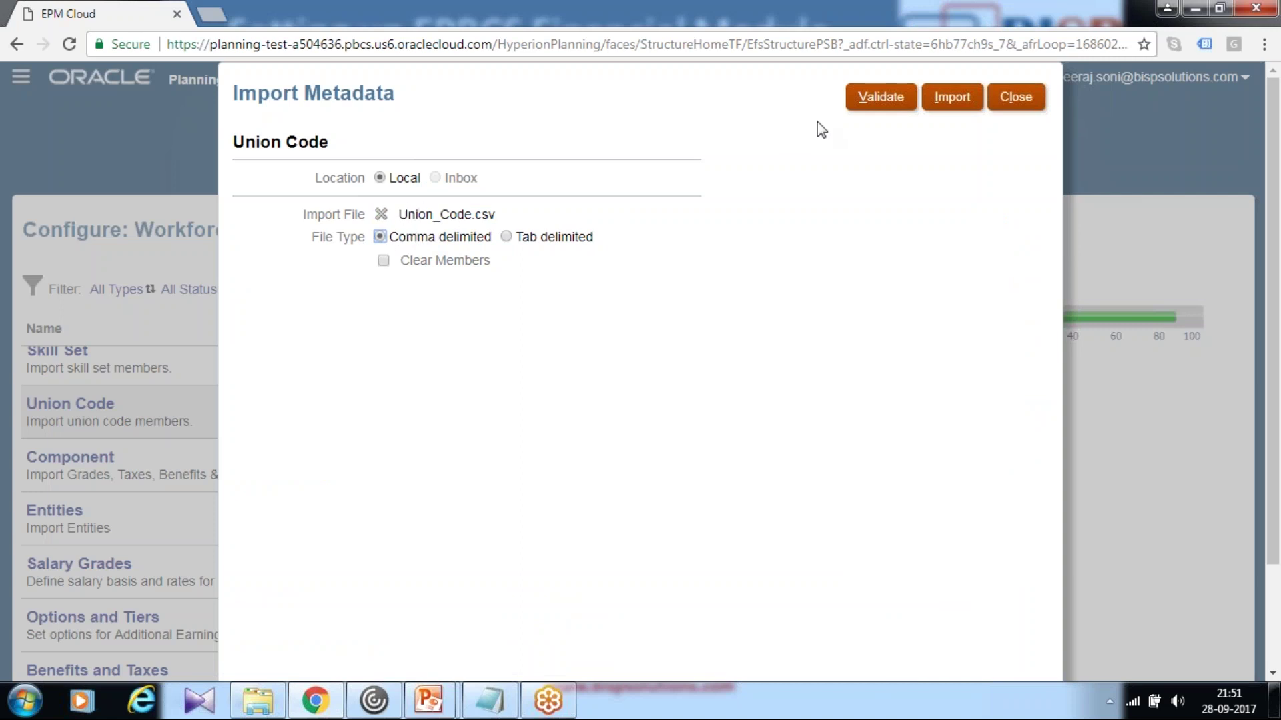
Step: Validate and import the Union Code metadata without the database refresh option, and close the import dialog
{"action": "left_click", "coordinate": [880, 96]}
{"action": "key", "text": "Return"}
{"action": "left_click", "coordinate": [952, 96]}
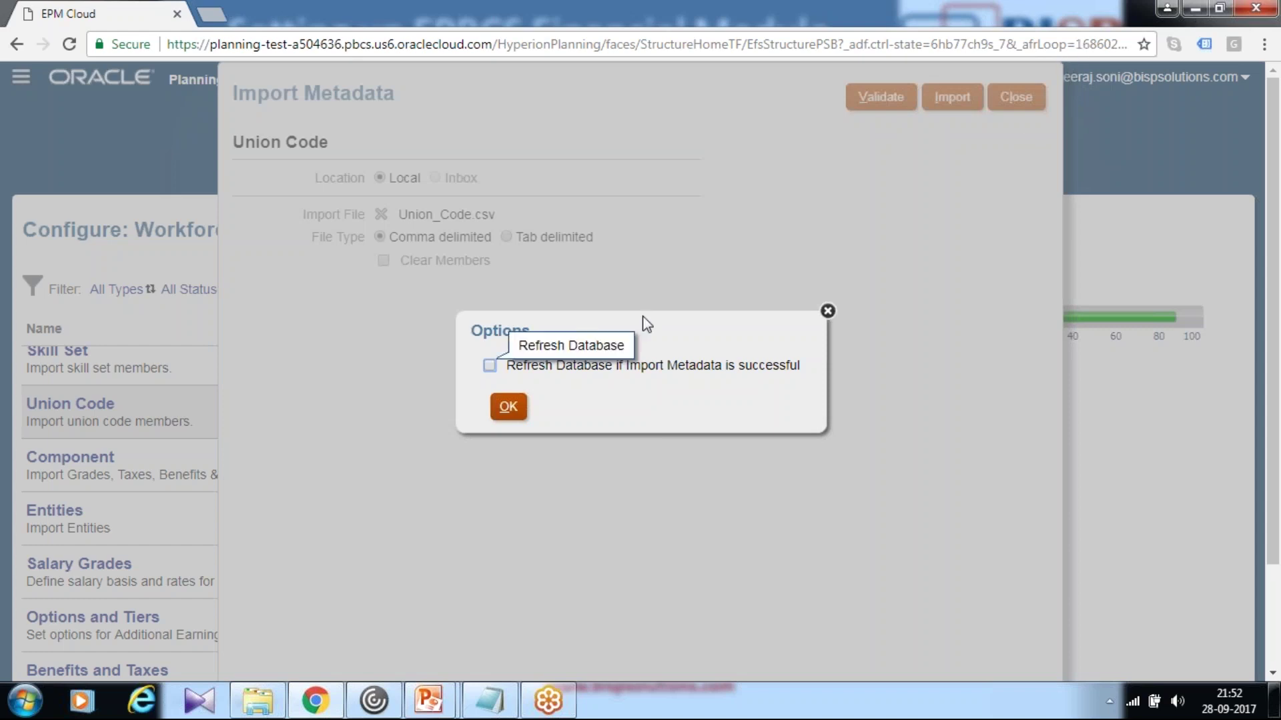
{"action": "left_click", "coordinate": [511, 408]}
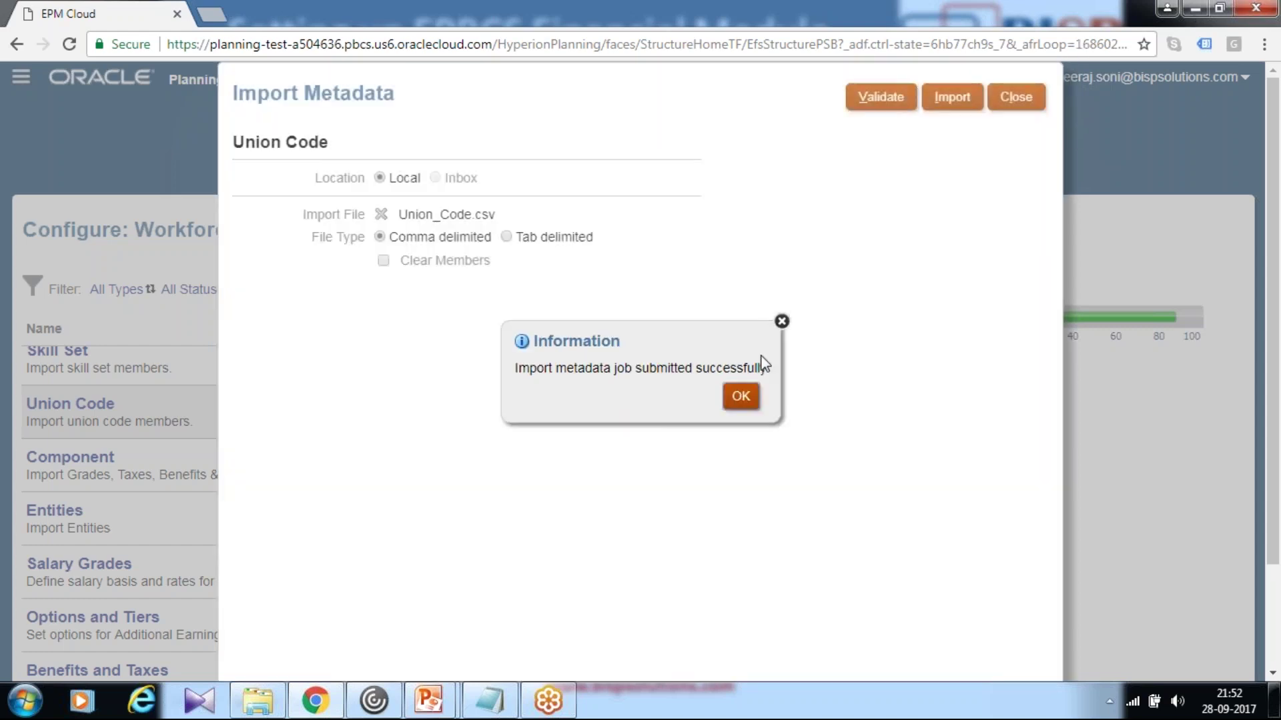
{"action": "left_click", "coordinate": [739, 397]}
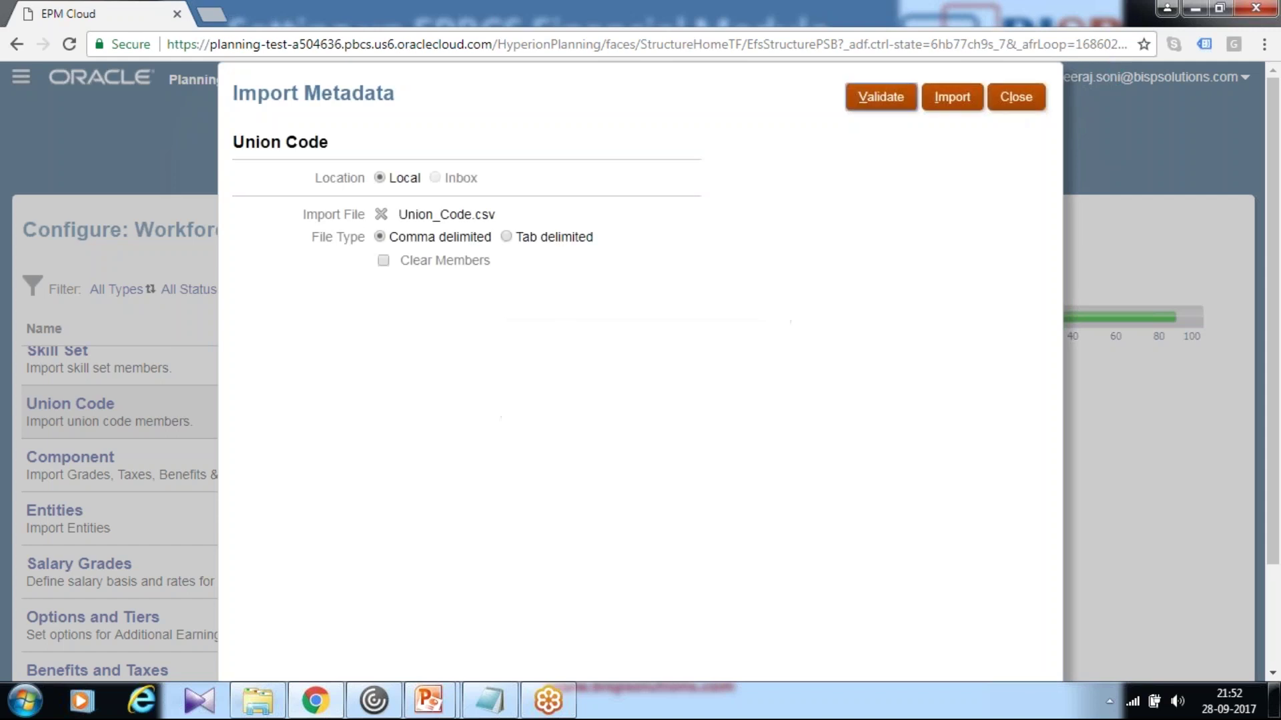
{"action": "left_click", "coordinate": [1015, 101]}
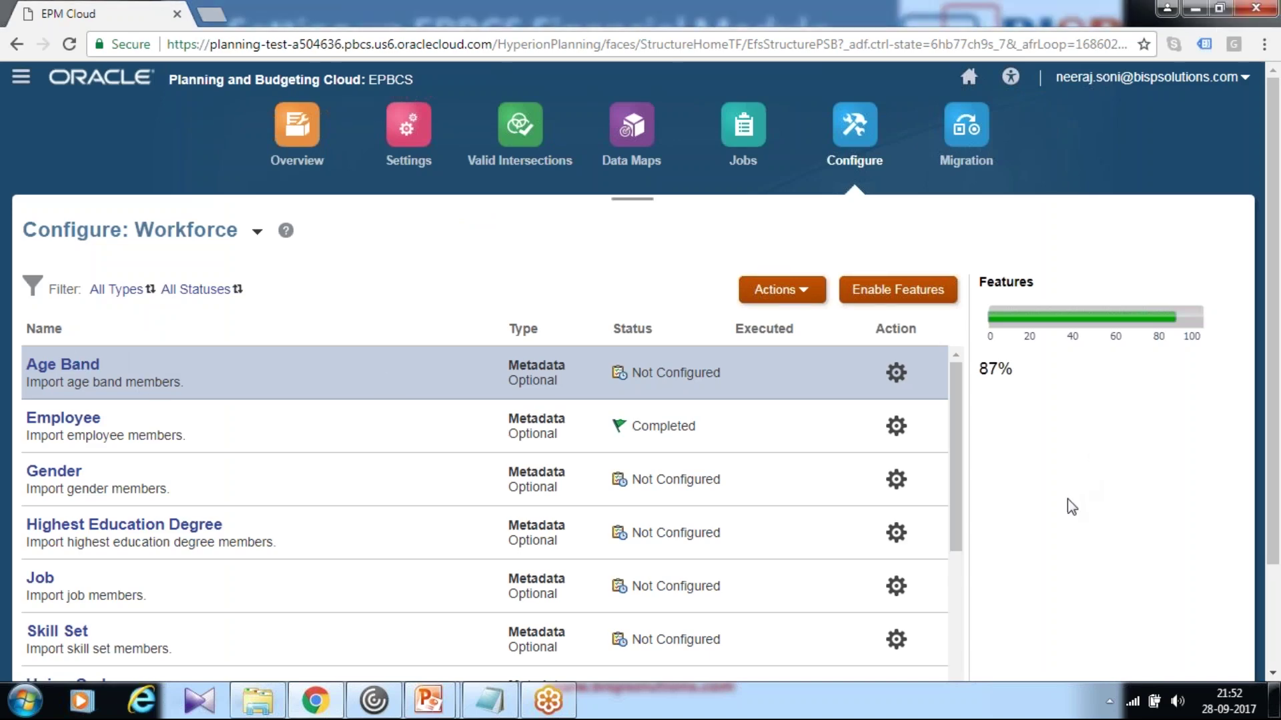
Step: Open the Job metadata import and choose the local file Jobs.csv as its import file
{"action": "scroll", "coordinate": [1066, 519], "scroll_direction": "down", "scroll_amount": 5}
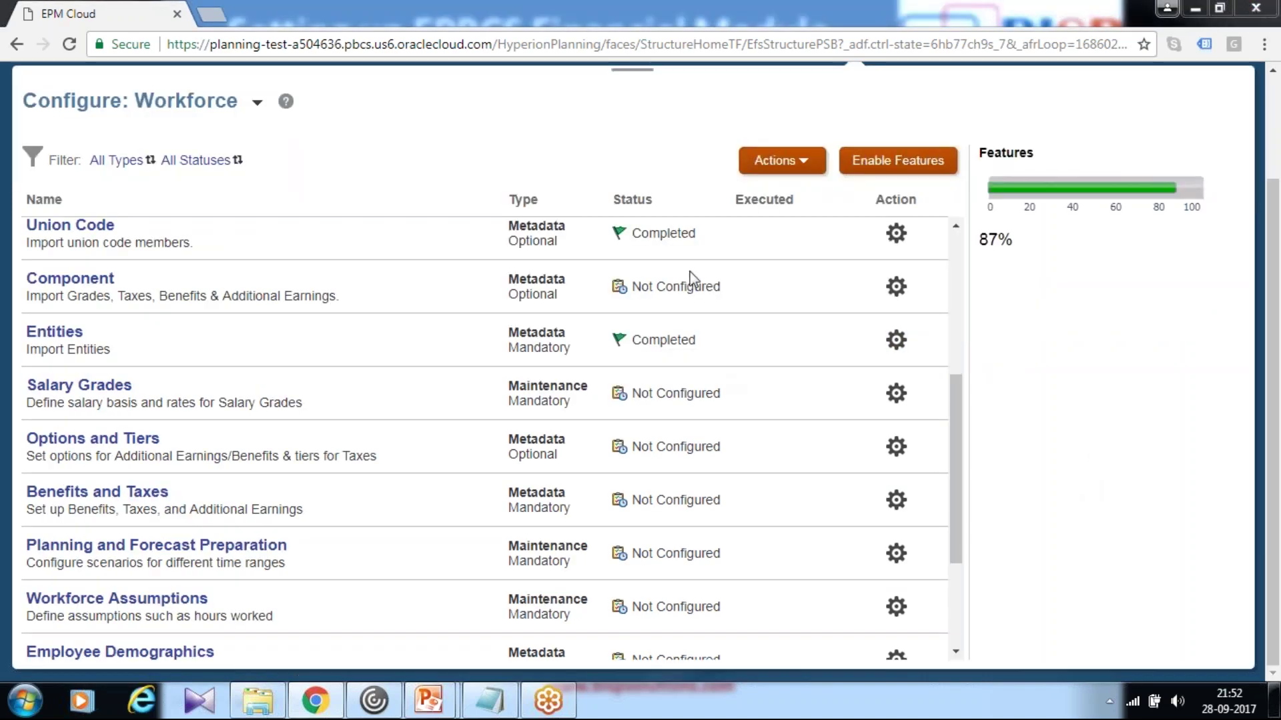
{"action": "left_click_drag", "start_coordinate": [953, 446], "coordinate": [397, 351]}
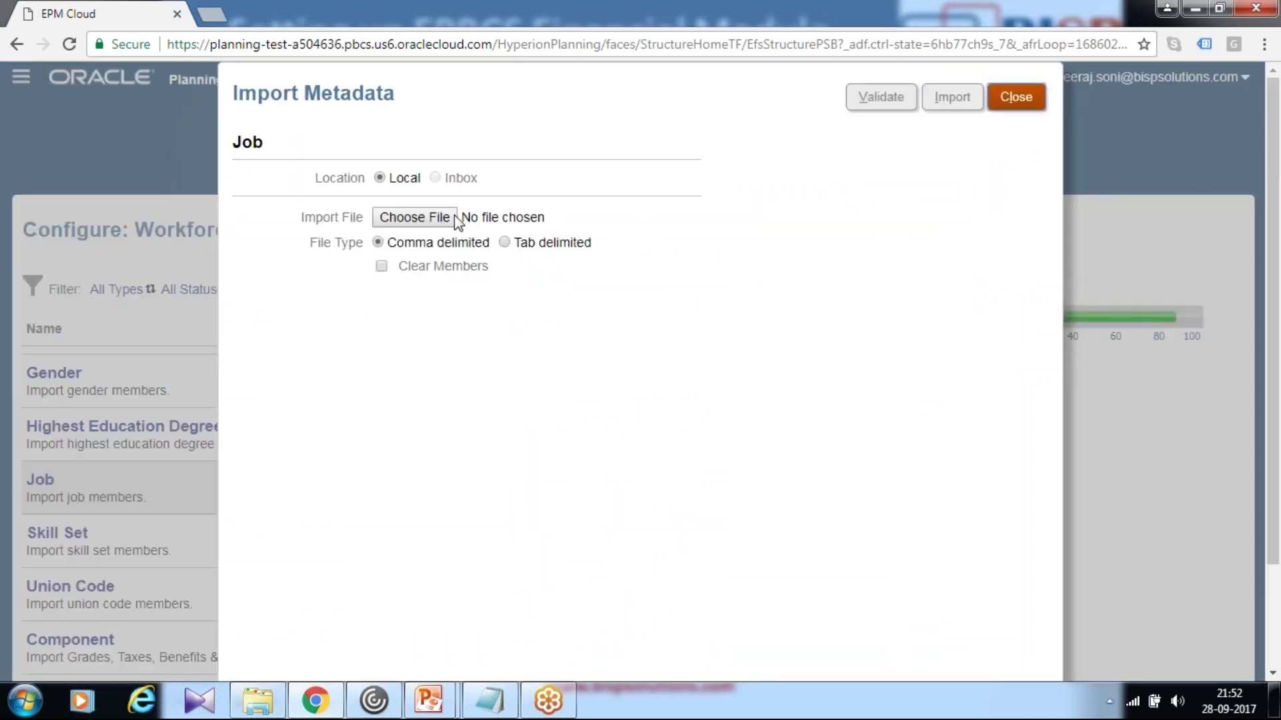
{"action": "left_click", "coordinate": [414, 218]}
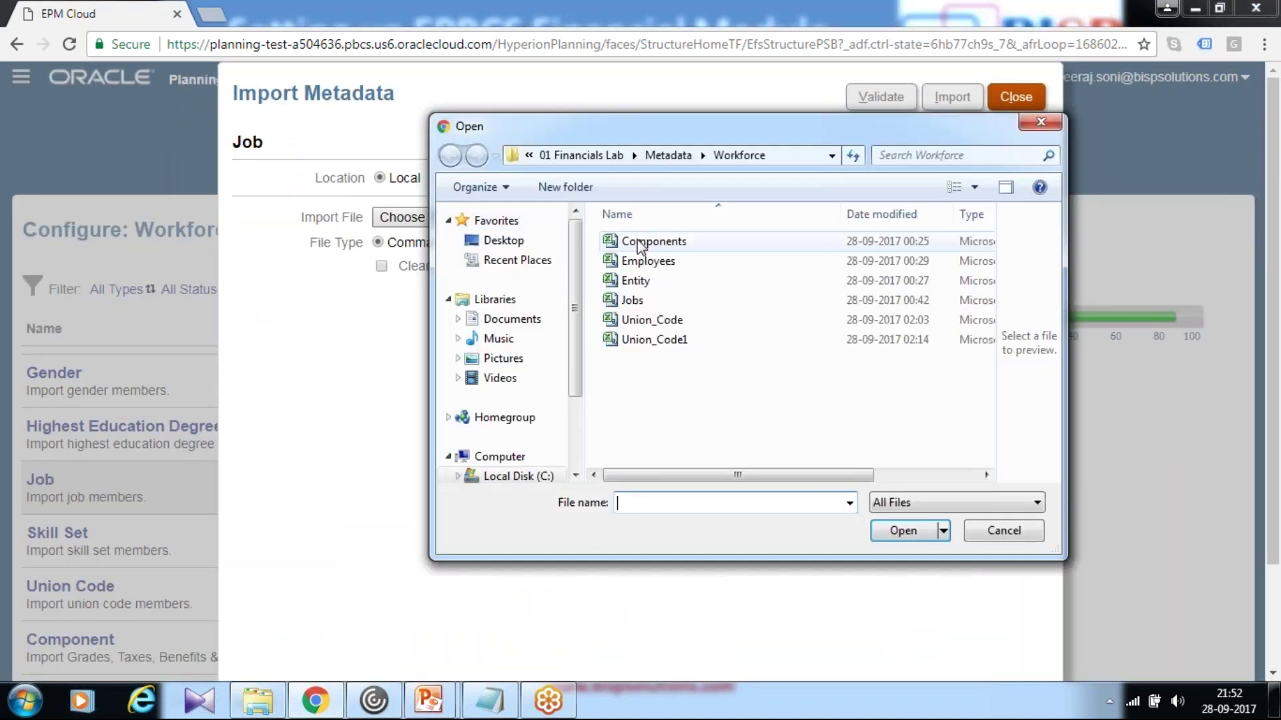
{"action": "left_click", "coordinate": [902, 530]}
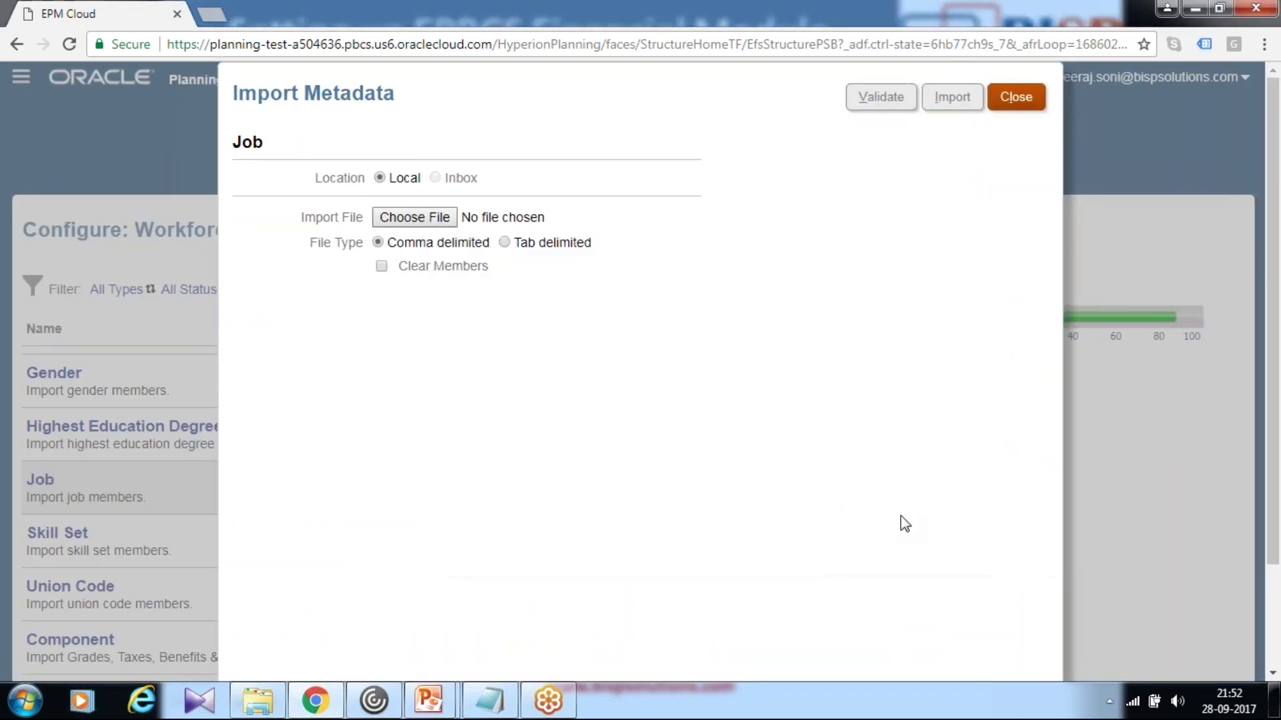
Step: Import the Job metadata without the database refresh option and close the import dialog
{"action": "left_click", "coordinate": [955, 100]}
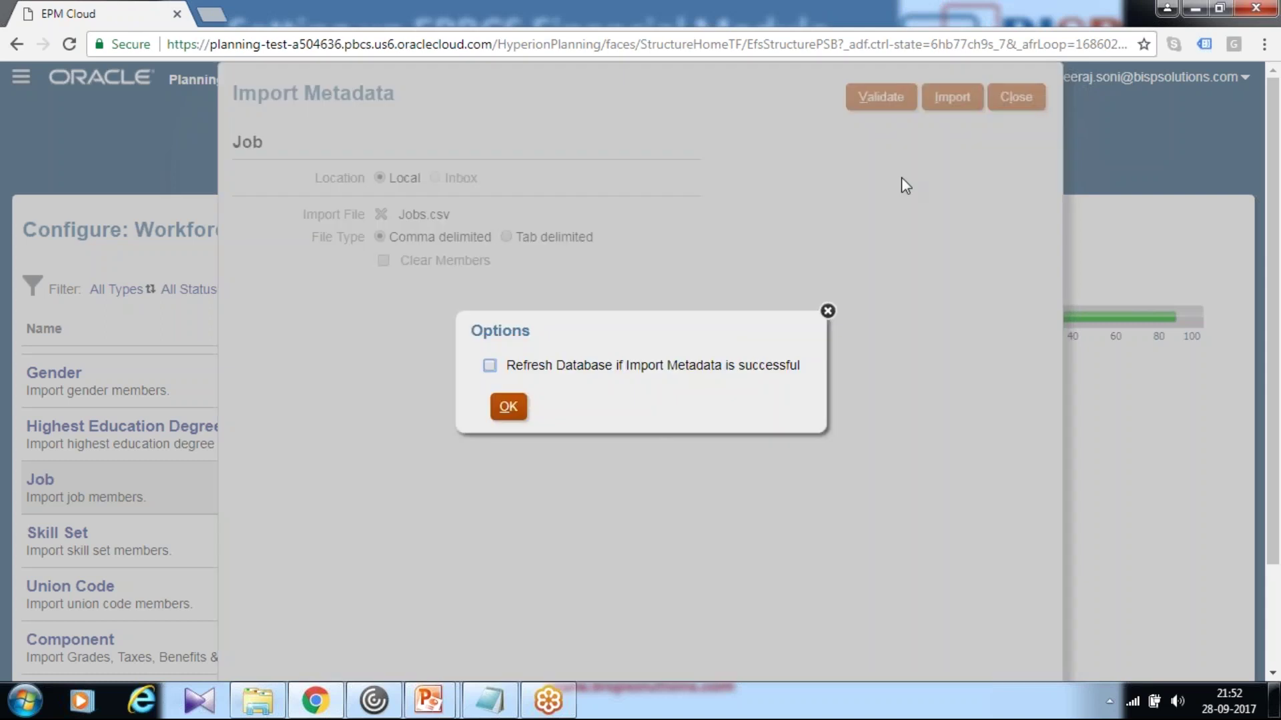
{"action": "left_click", "coordinate": [507, 411]}
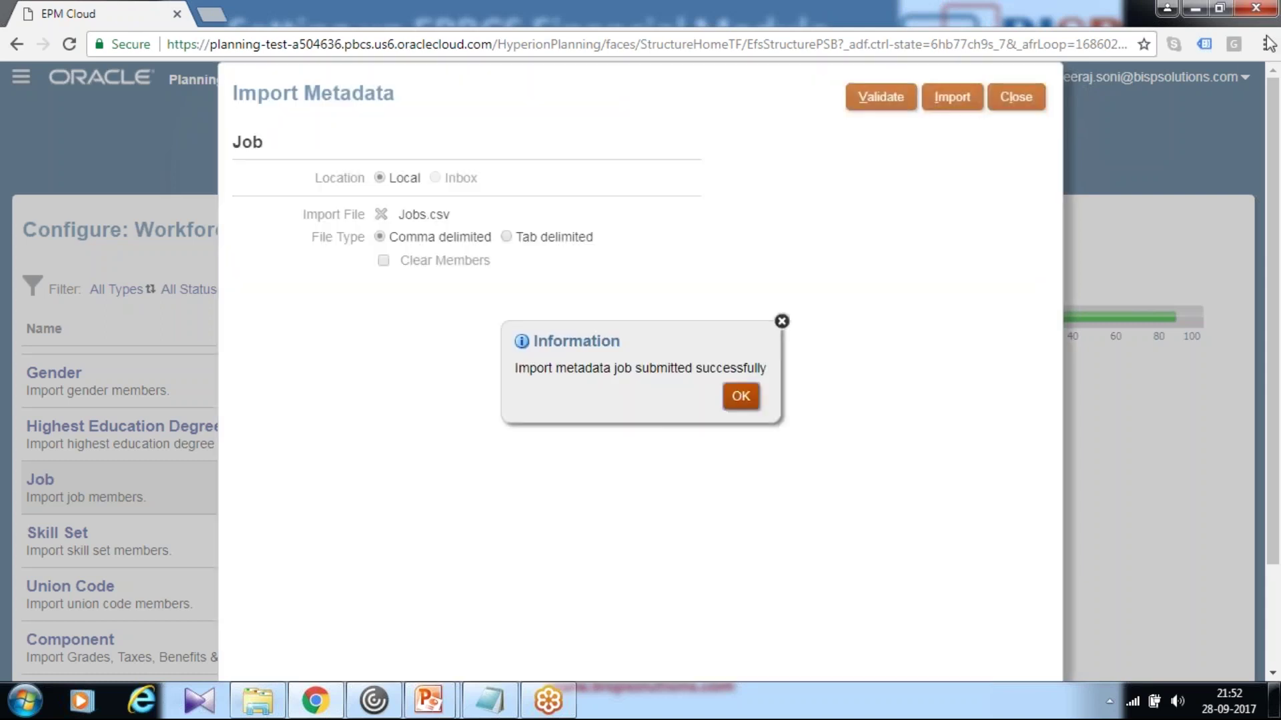
{"action": "left_click", "coordinate": [740, 396]}
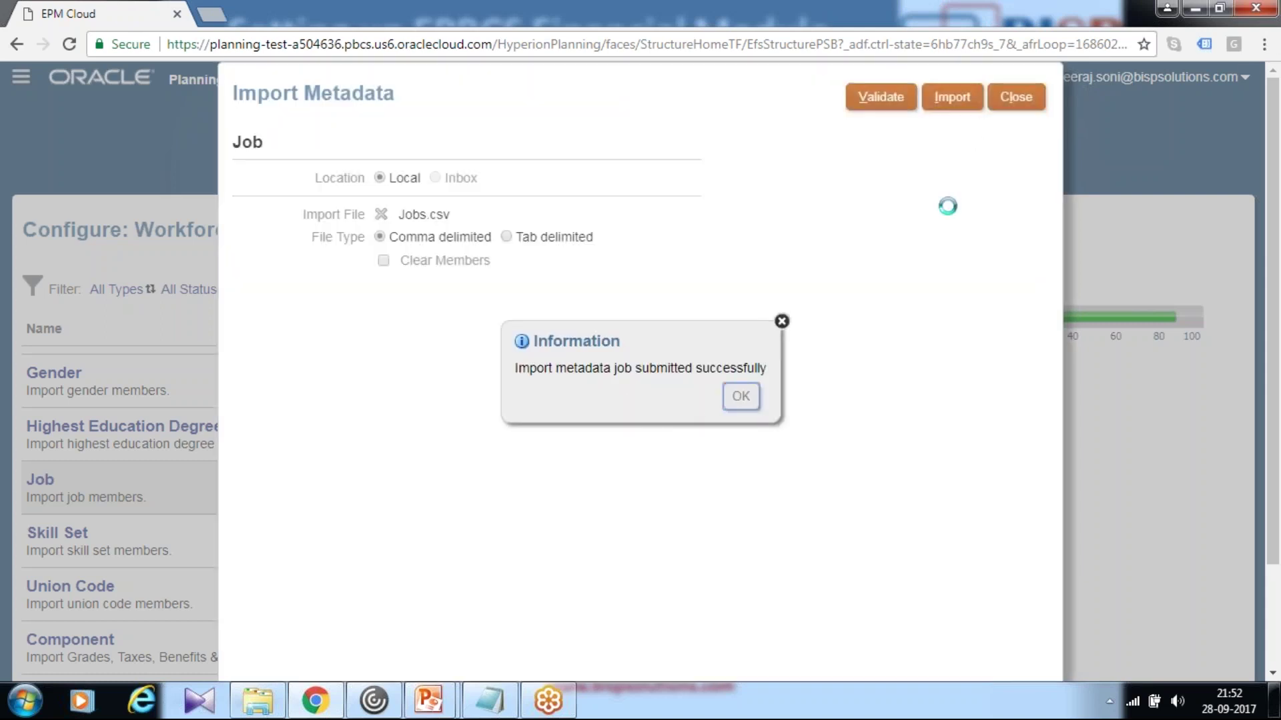
{"action": "left_click", "coordinate": [1009, 100]}
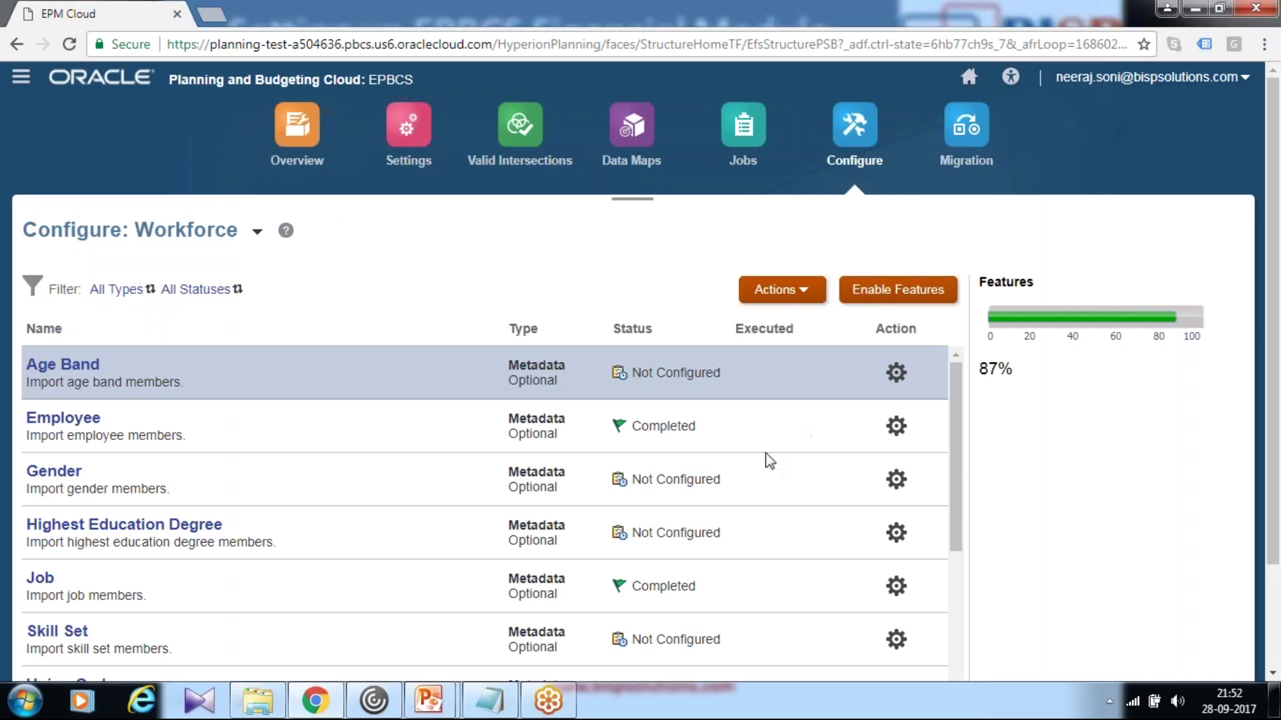
Step: Open the Component metadata import and choose the local file Components.csv as its import file
{"action": "scroll", "coordinate": [294, 487], "scroll_direction": "down", "scroll_amount": 5}
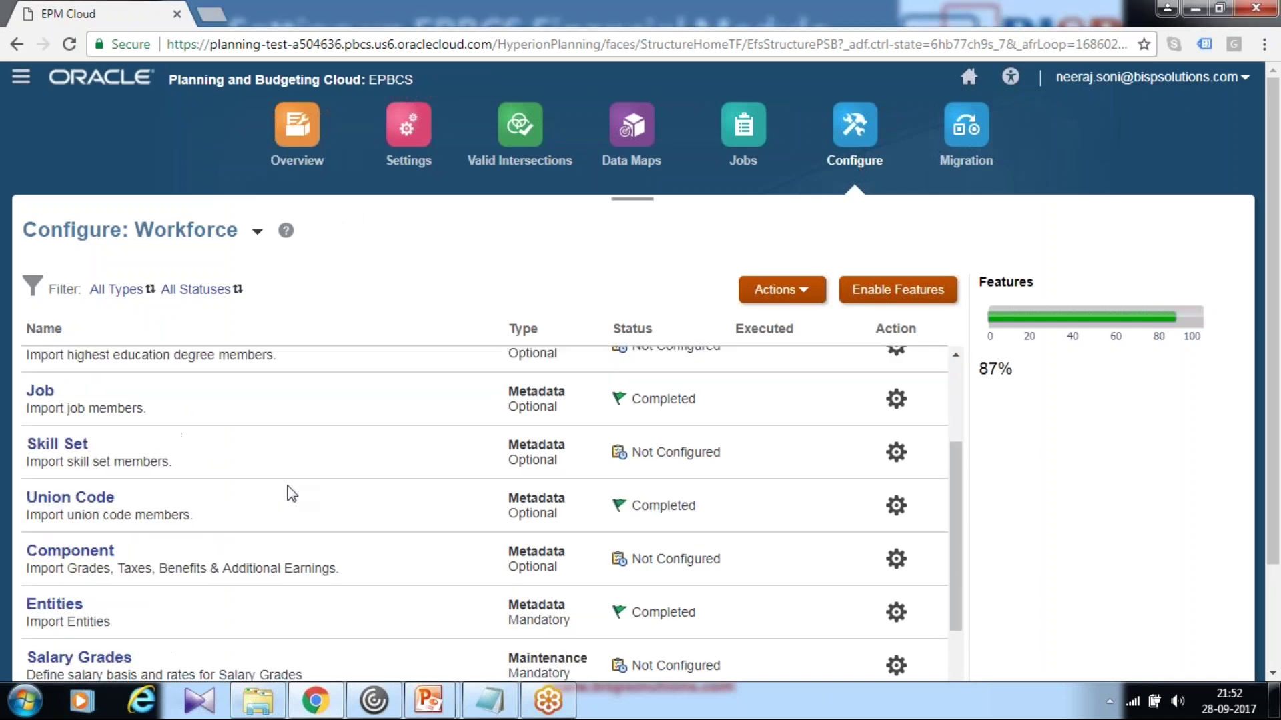
{"action": "left_click", "coordinate": [70, 457]}
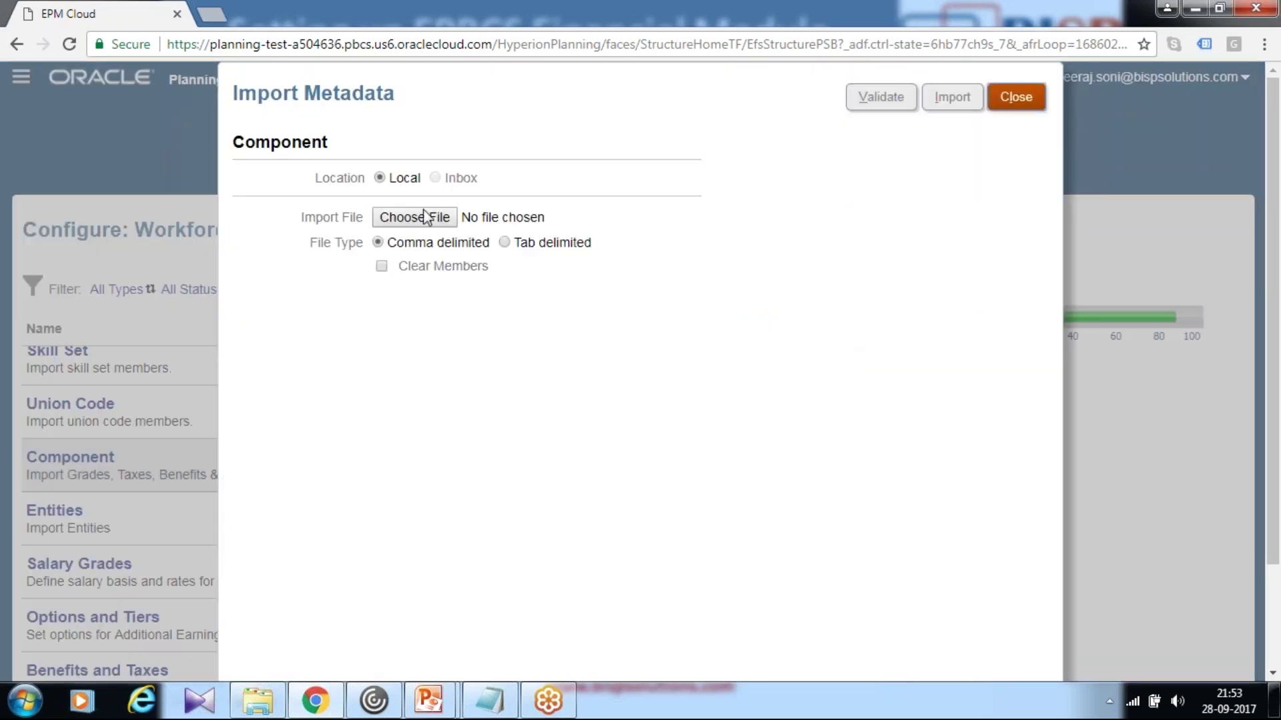
{"action": "left_click", "coordinate": [425, 217]}
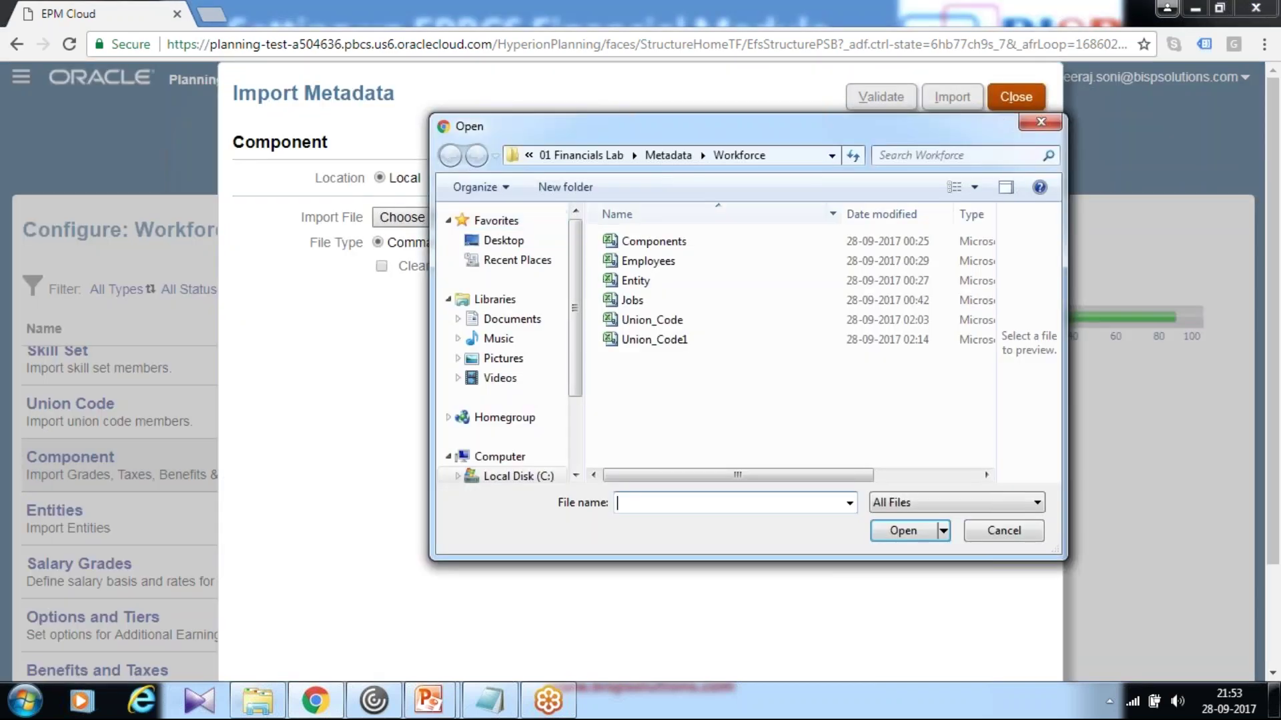
{"action": "left_click", "coordinate": [640, 242]}
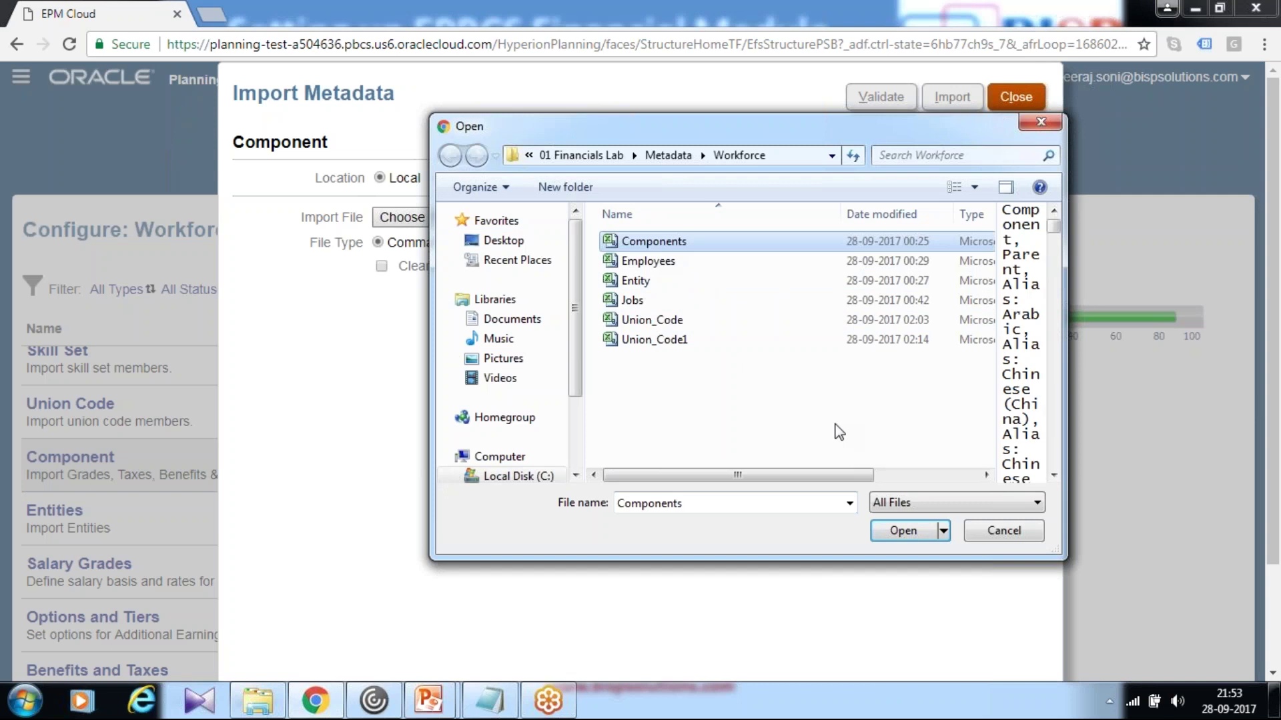
{"action": "left_click", "coordinate": [903, 531]}
Step: Import the Component metadata from Components.csv without the database refresh option
{"action": "left_click", "coordinate": [952, 97]}
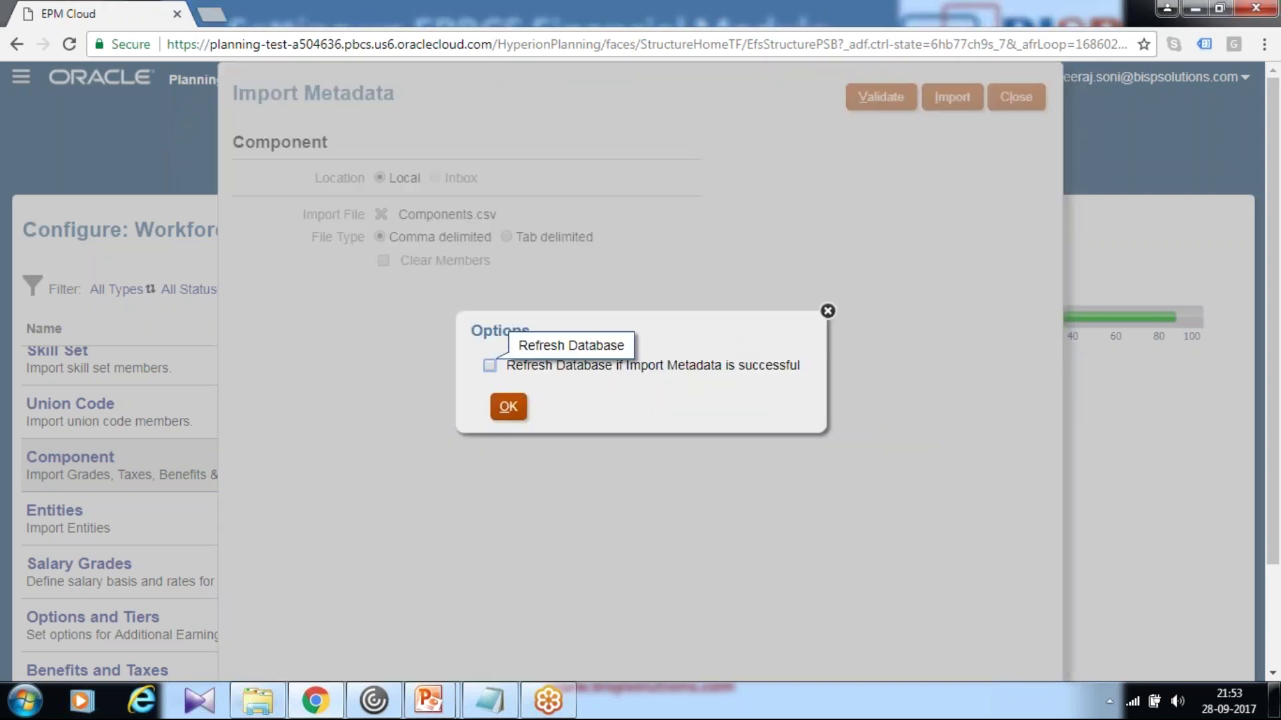
{"action": "left_click", "coordinate": [508, 406]}
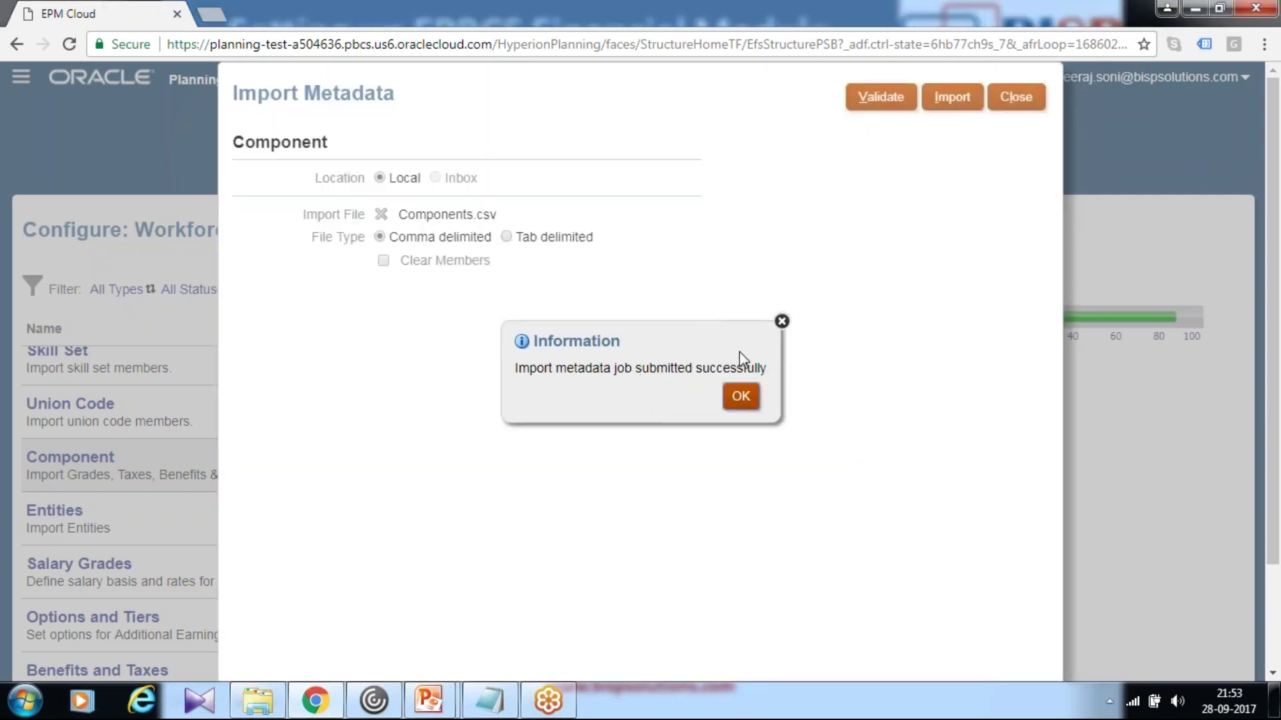
{"action": "left_click", "coordinate": [740, 397]}
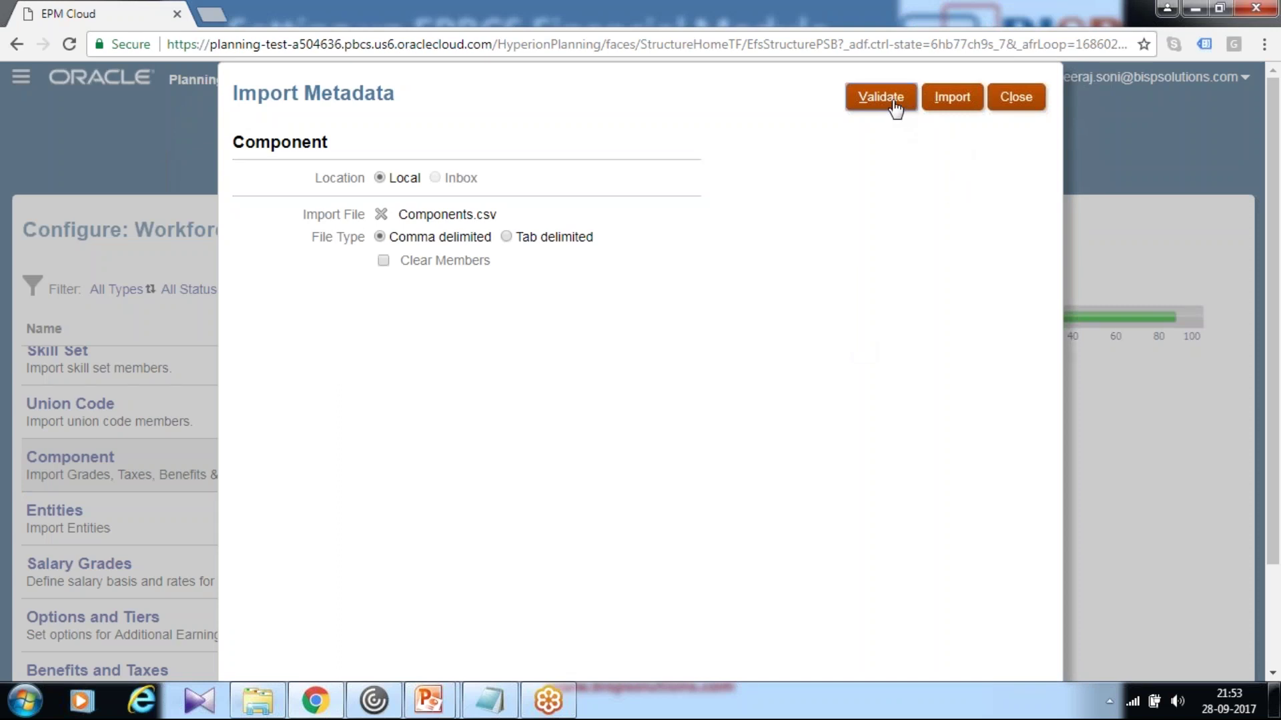
Step: Import the Component metadata from Components.csv with the database refreshed on success, and close the import dialog
{"action": "left_click", "coordinate": [958, 101]}
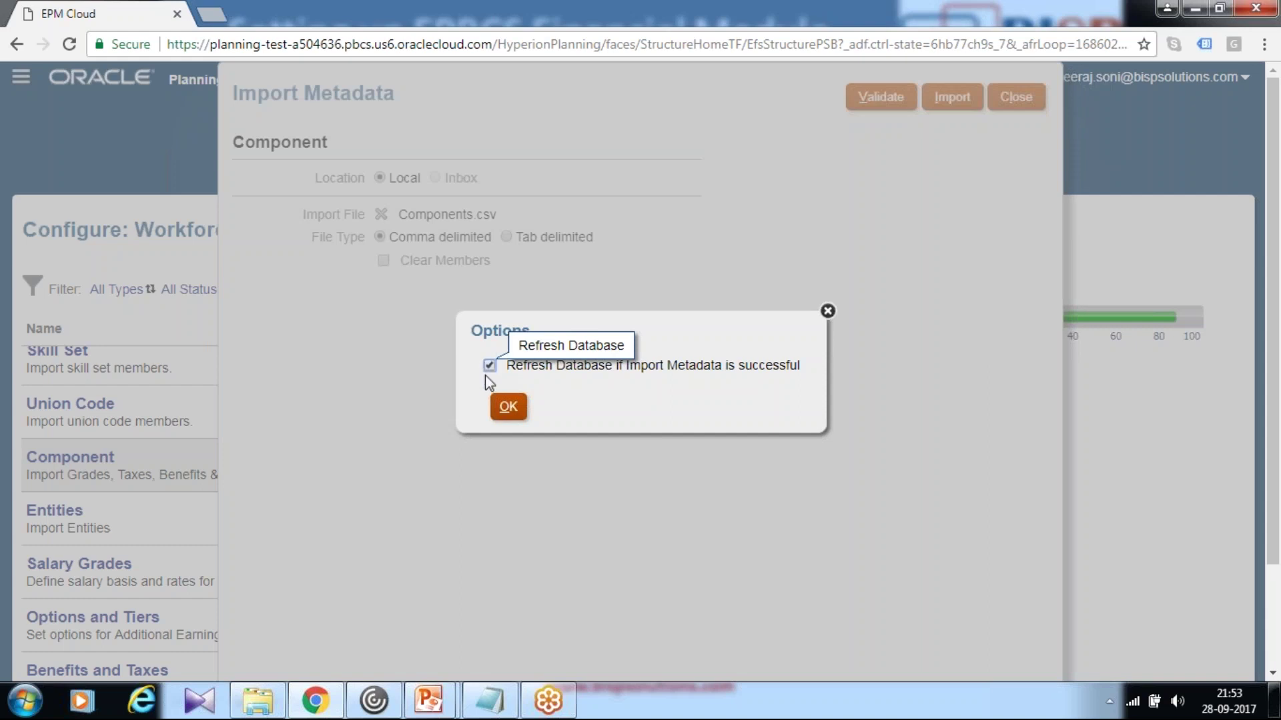
{"action": "left_click", "coordinate": [508, 406]}
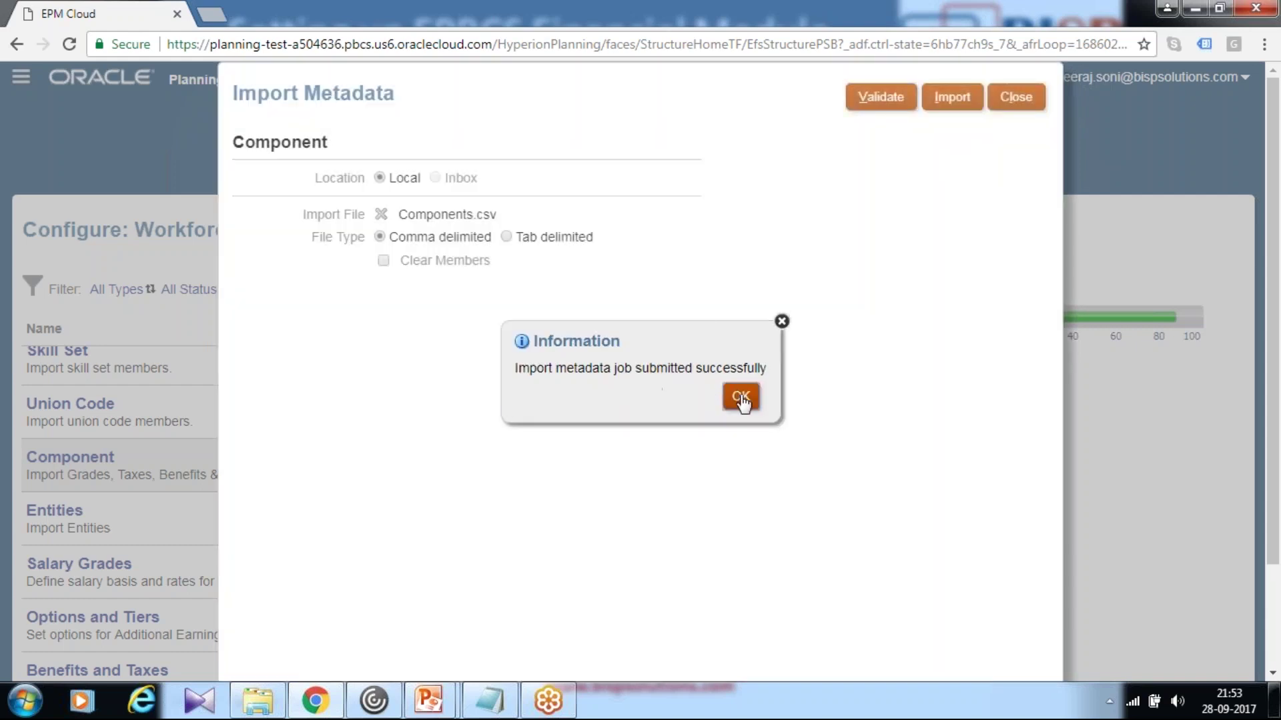
{"action": "left_click", "coordinate": [740, 398]}
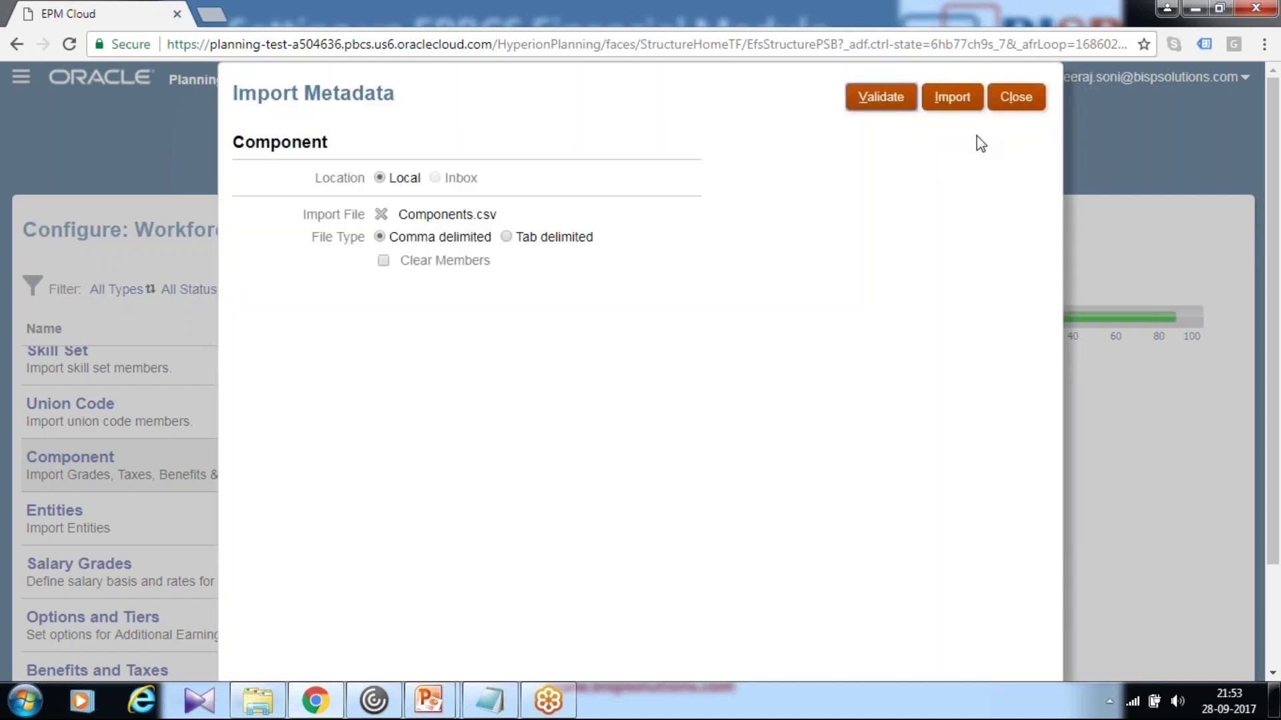
{"action": "left_click", "coordinate": [1011, 107]}
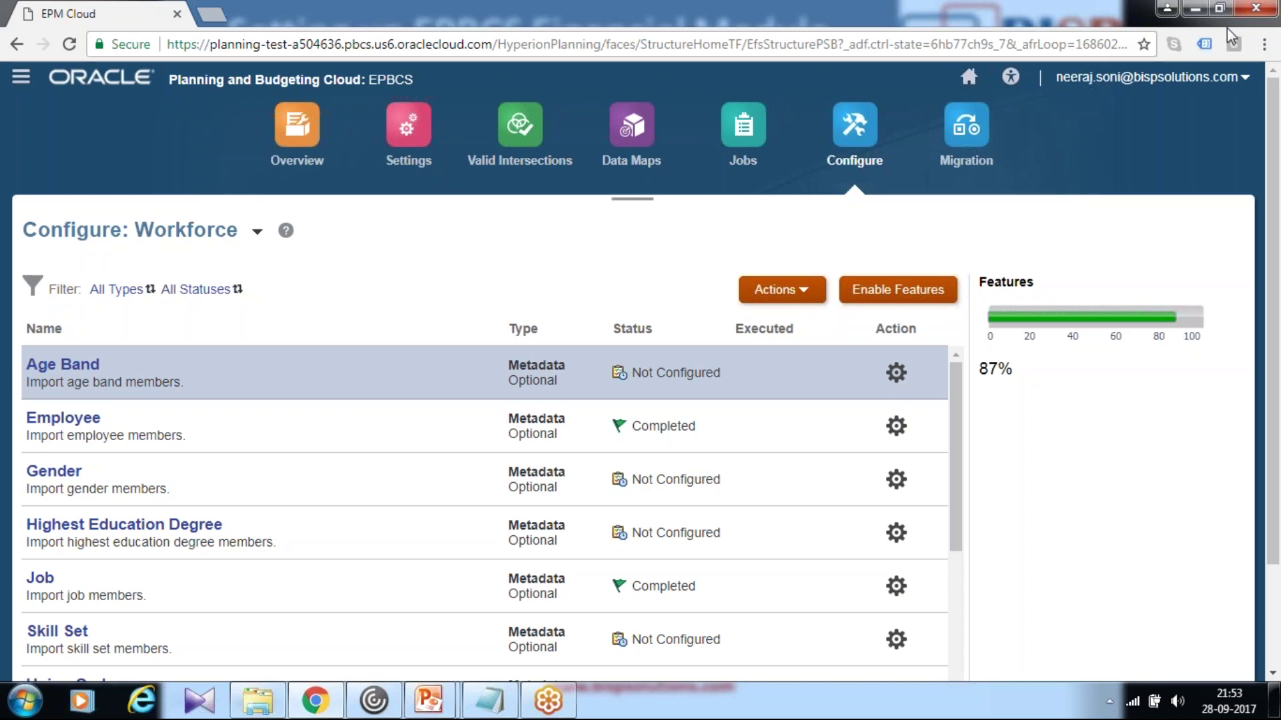
Step: In Planning and Forecast Preparation, keep current fiscal year FY15, set the plan start year to Next Fiscal Year, and save the configuration
{"action": "scroll", "coordinate": [486, 294], "scroll_direction": "down", "scroll_amount": 10}
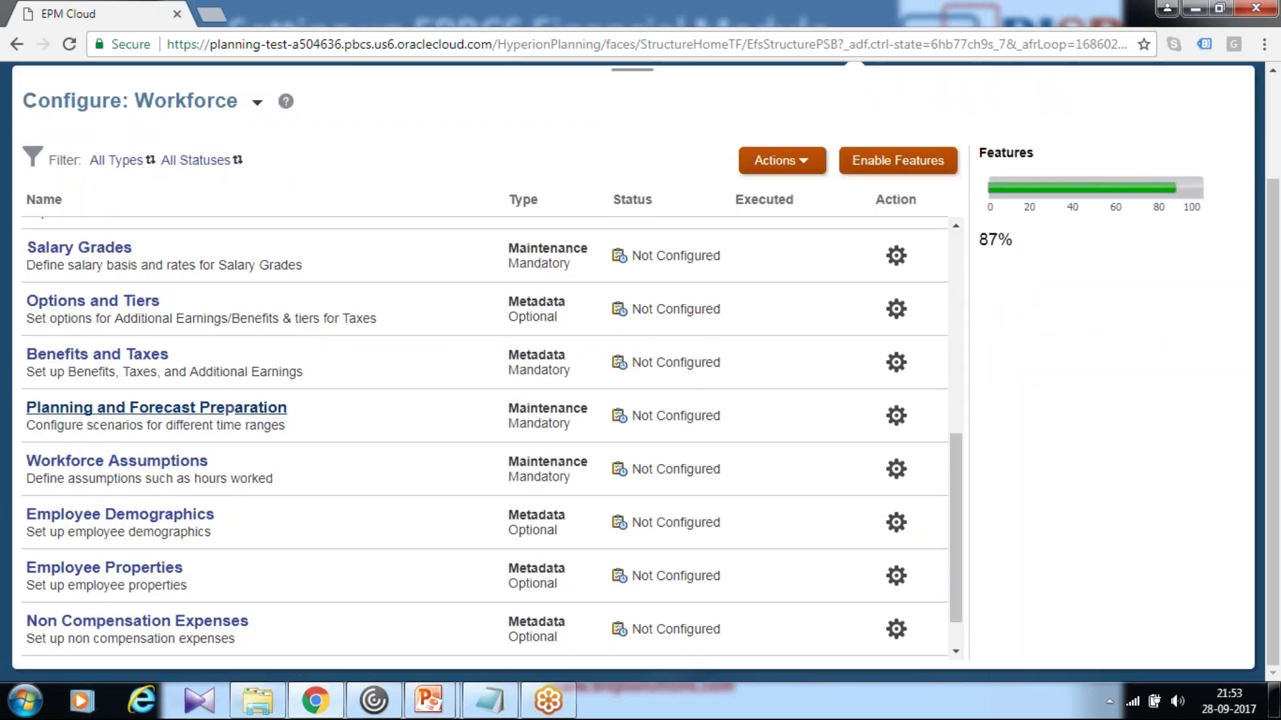
{"action": "left_click", "coordinate": [142, 409]}
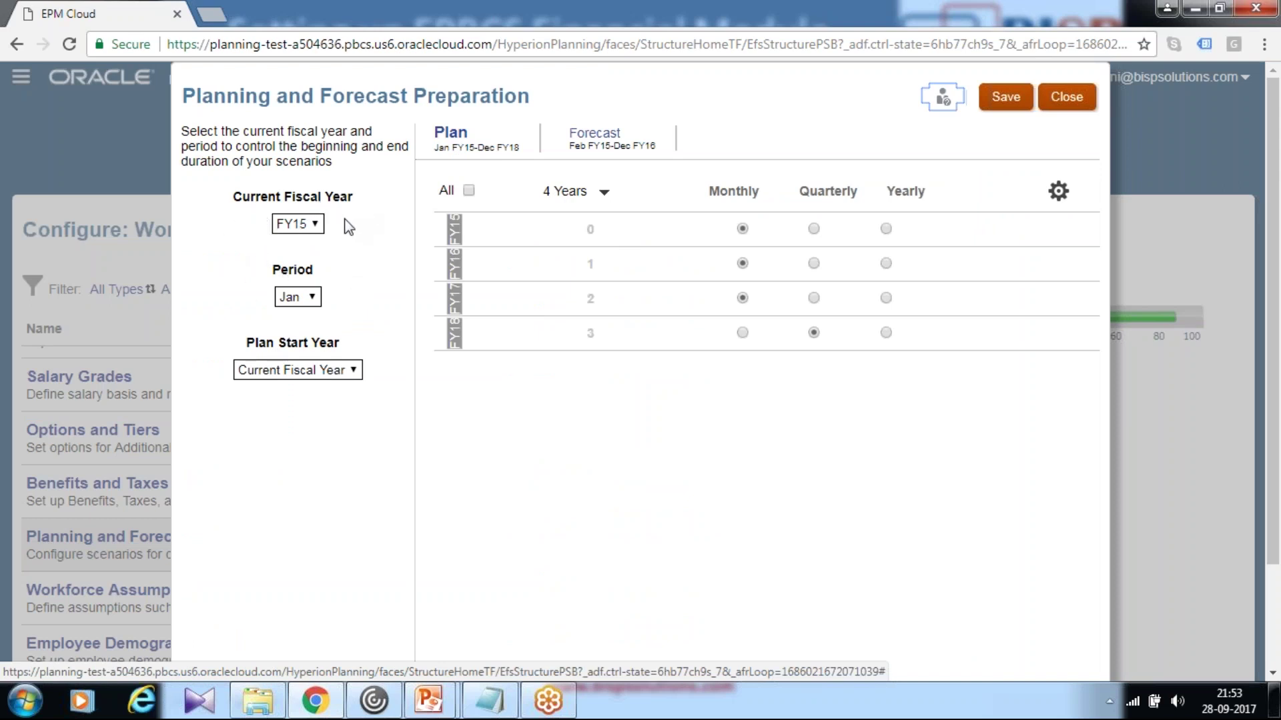
{"action": "left_click", "coordinate": [320, 230]}
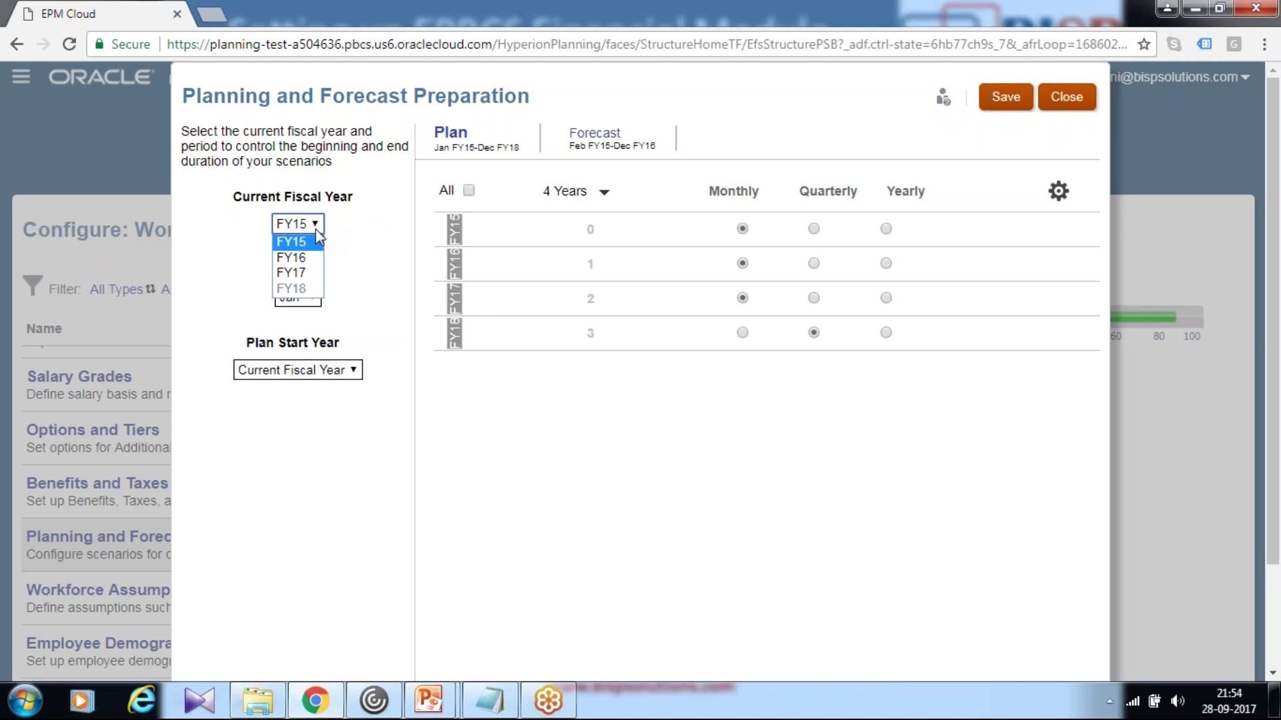
{"action": "left_click", "coordinate": [315, 241]}
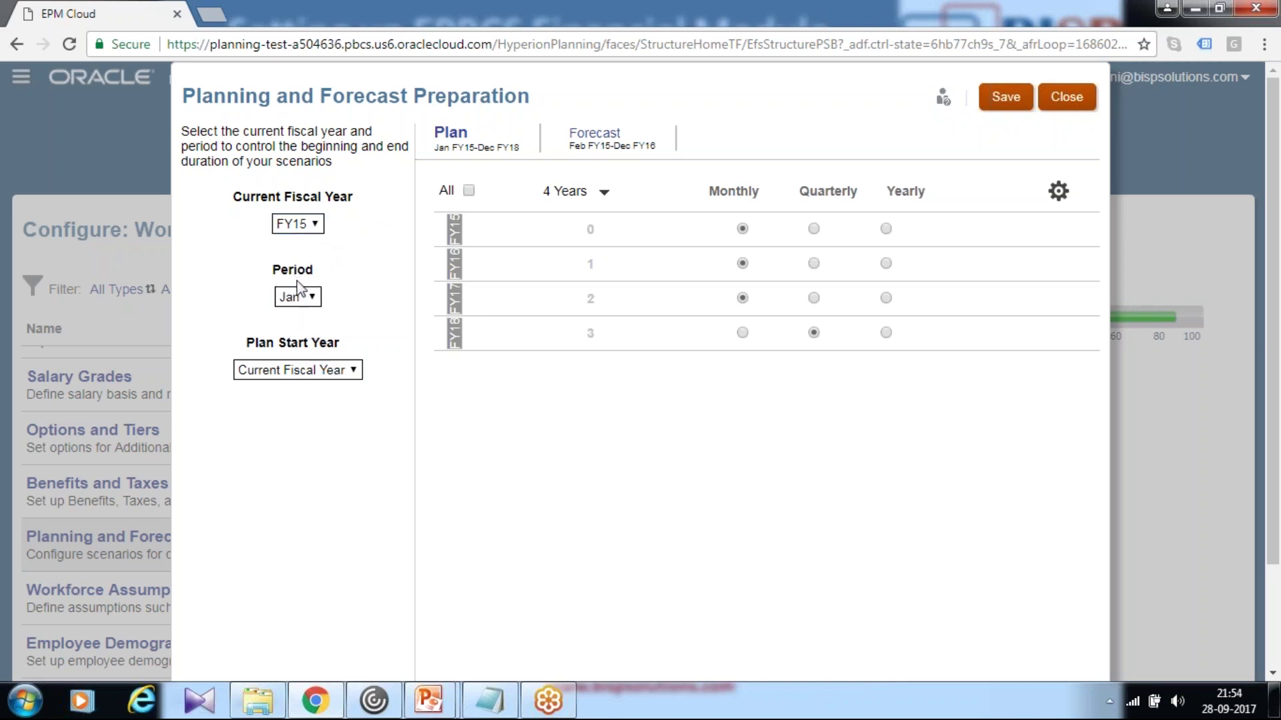
{"action": "left_click", "coordinate": [299, 369]}
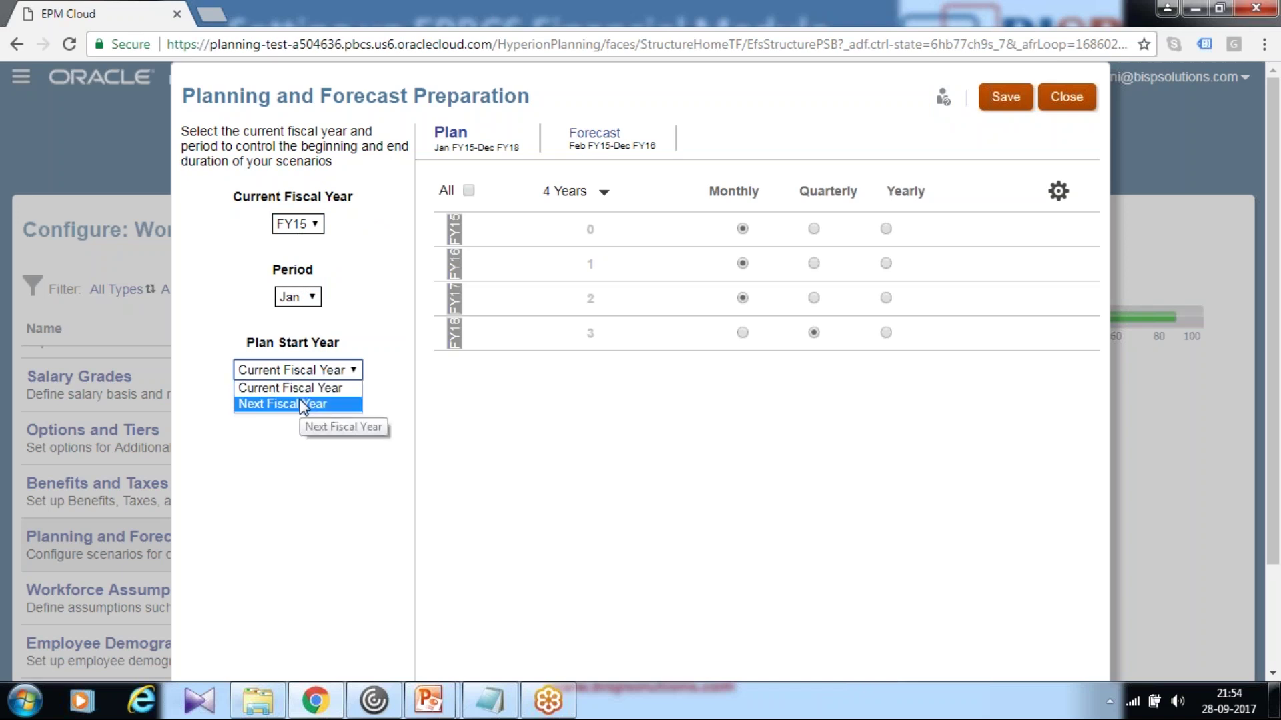
{"action": "left_click", "coordinate": [299, 403]}
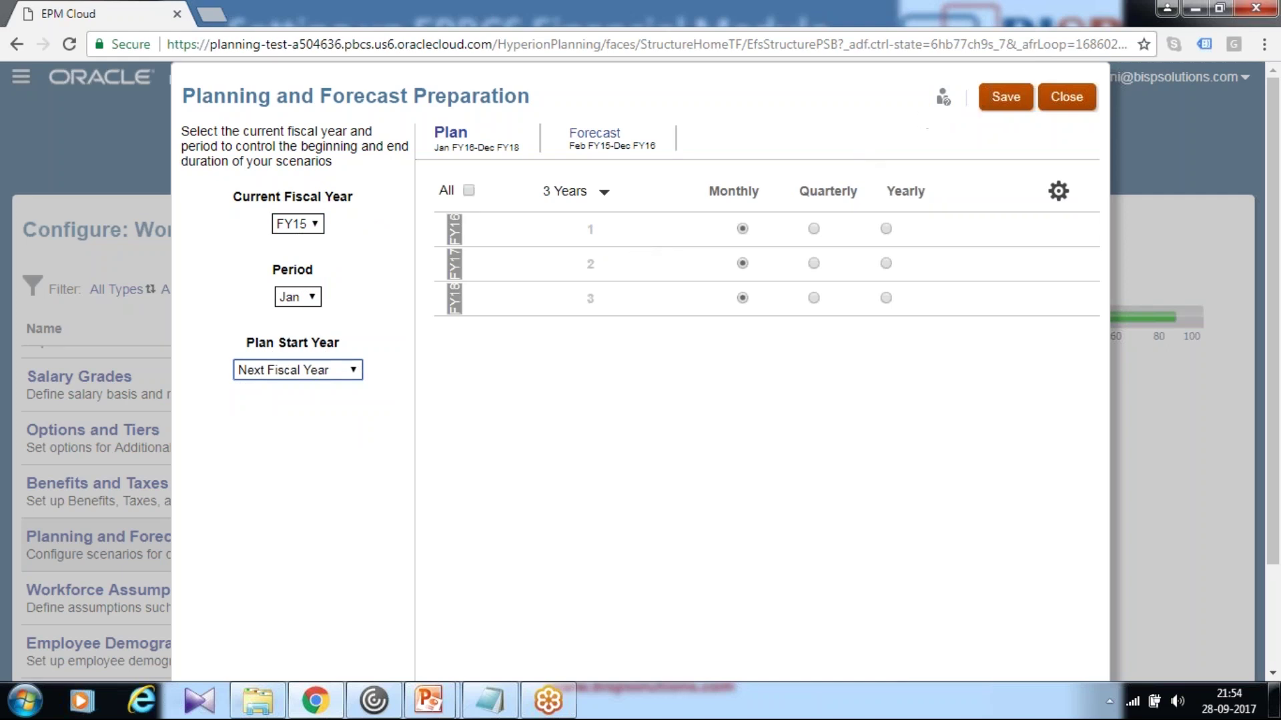
{"action": "left_click", "coordinate": [1011, 96]}
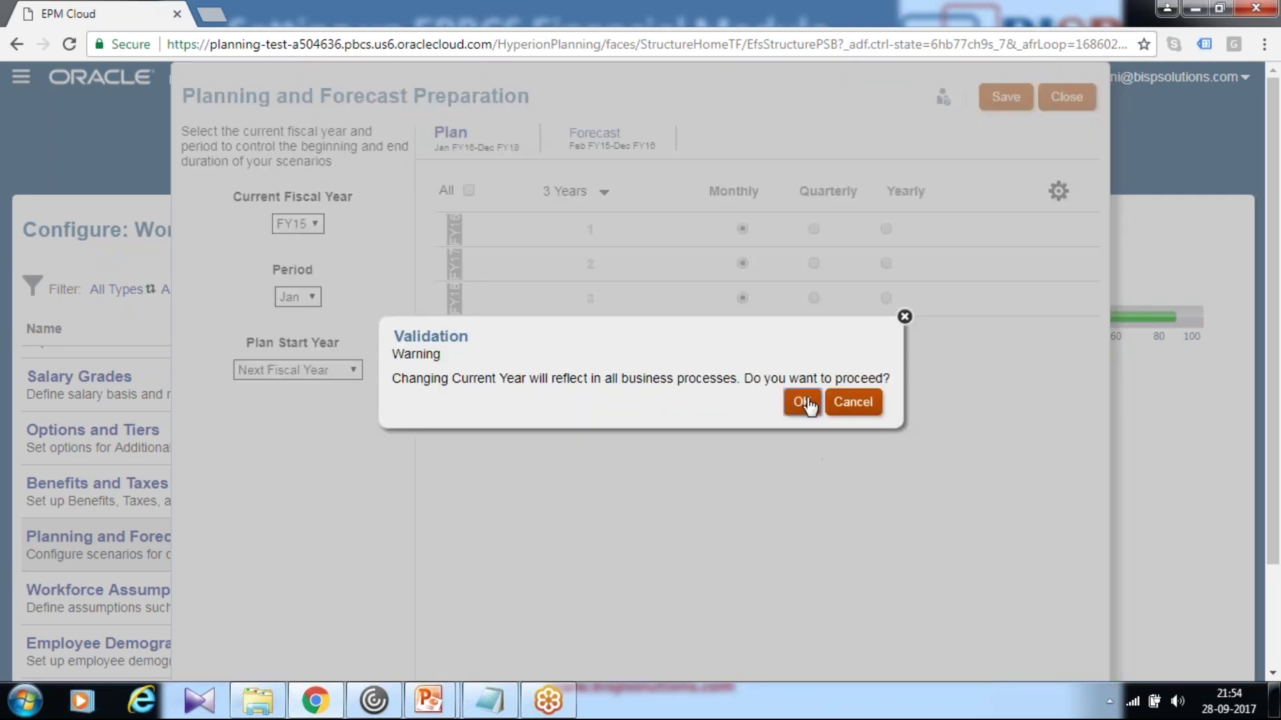
{"action": "left_click", "coordinate": [803, 402]}
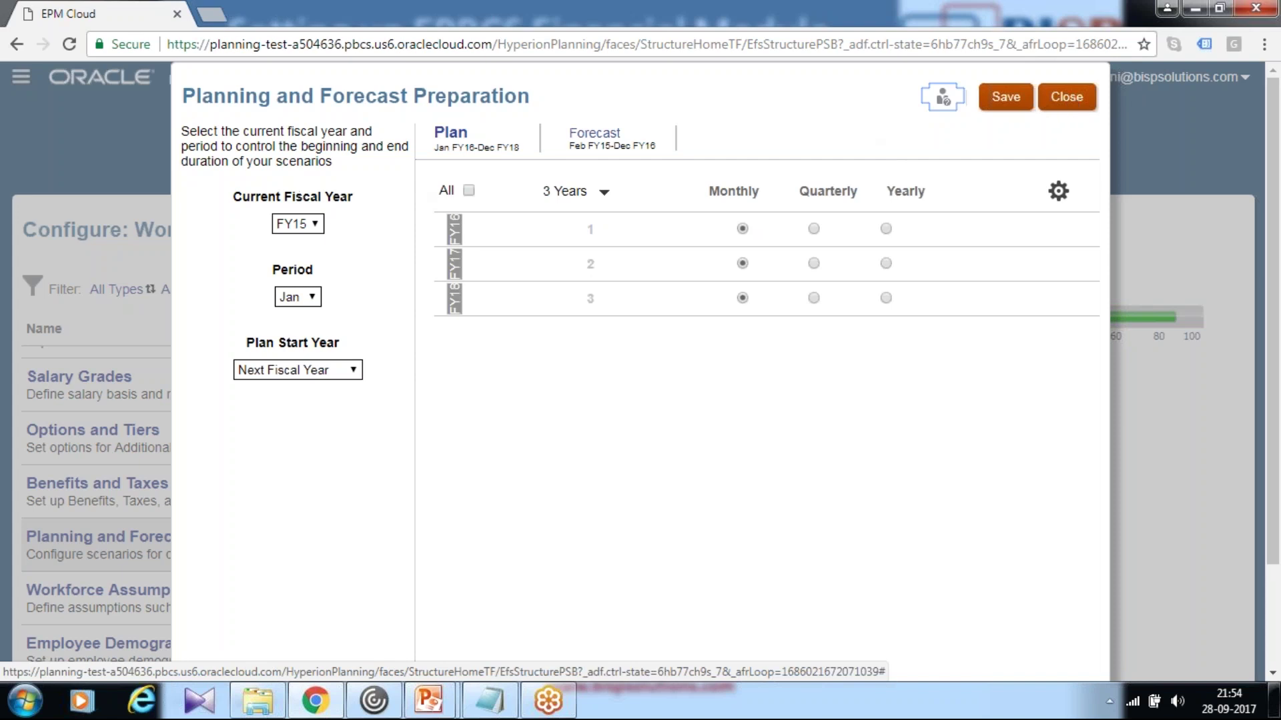
{"action": "left_click", "coordinate": [1074, 98]}
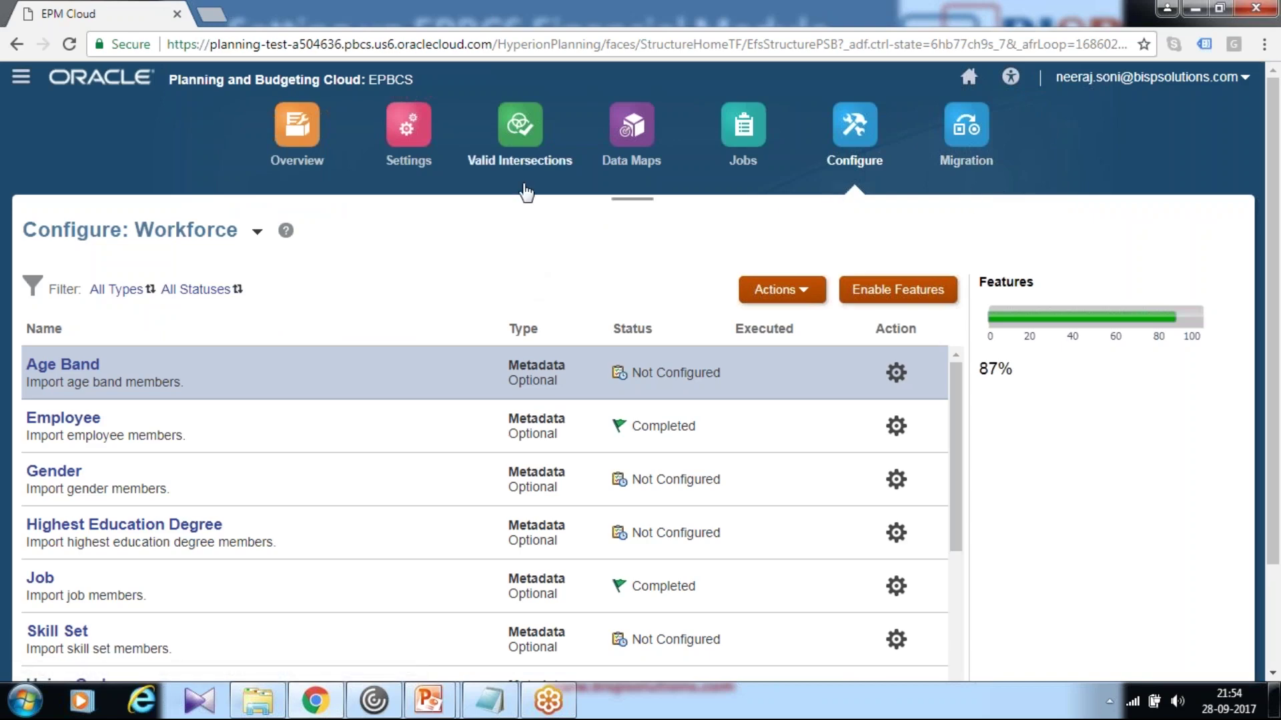
Step: Open the application's user variables and set the Currency variable to USD
{"action": "left_click", "coordinate": [972, 123]}
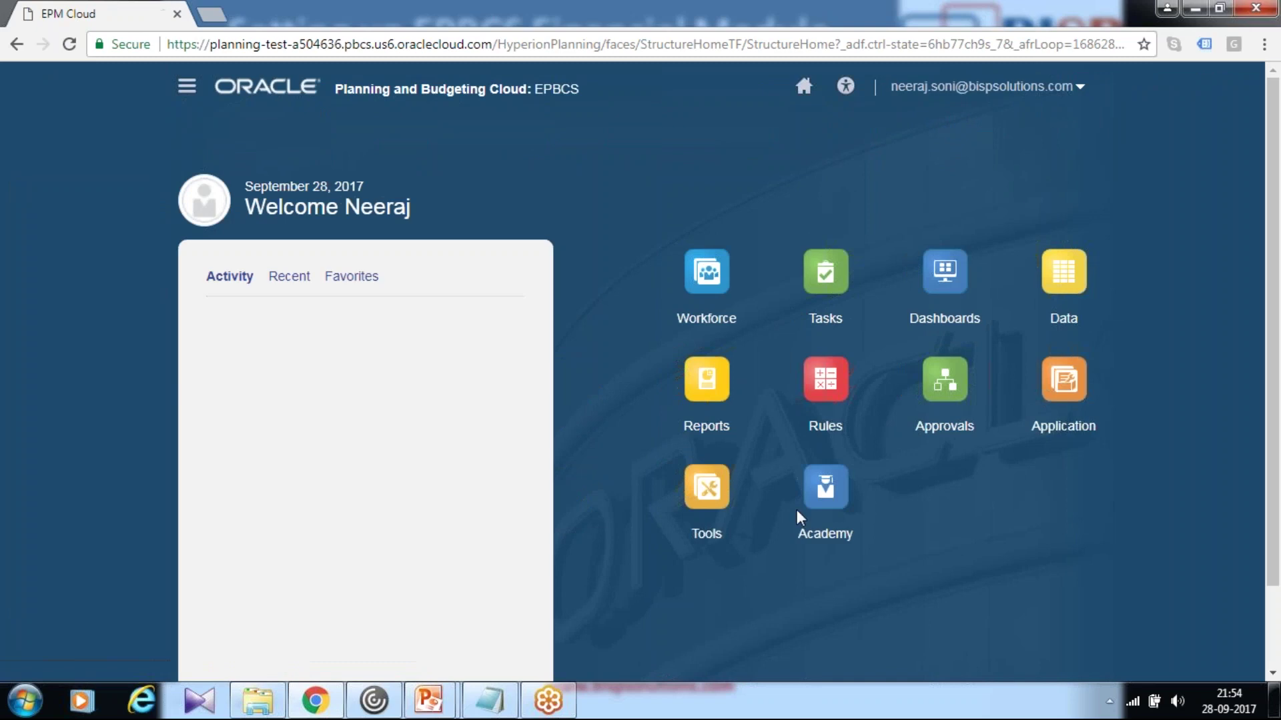
{"action": "left_click", "coordinate": [707, 494]}
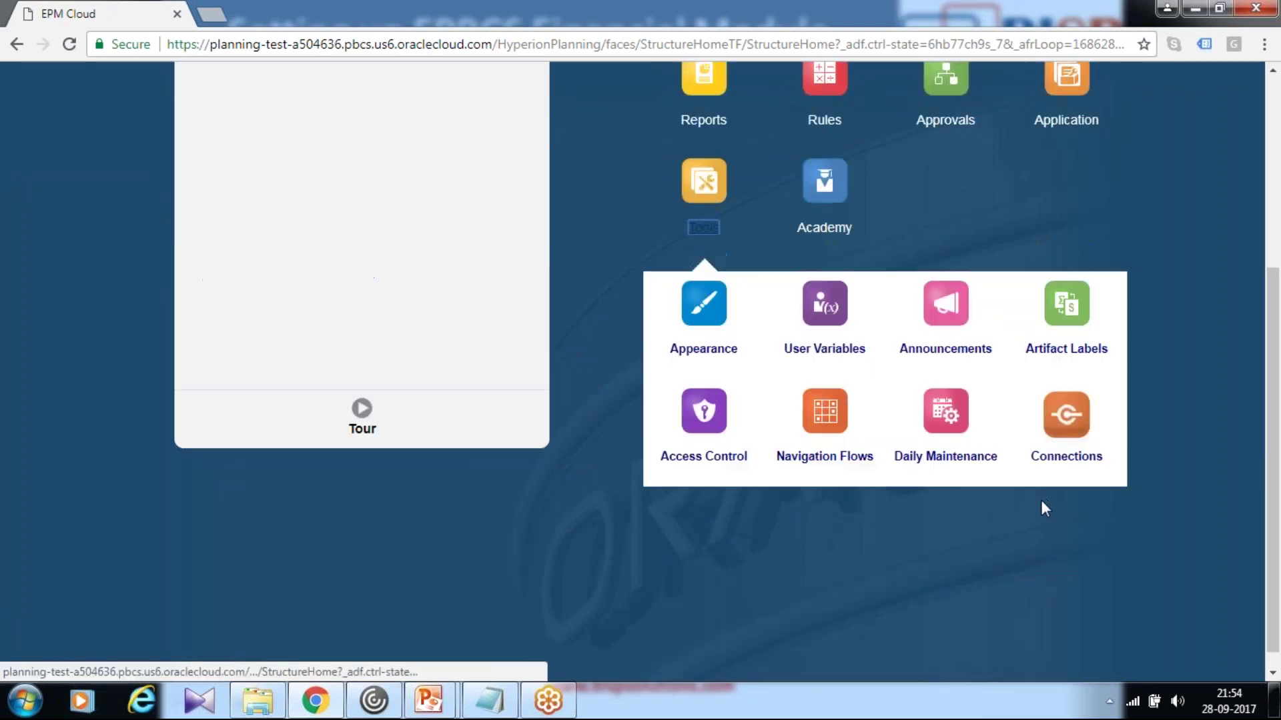
{"action": "left_click", "coordinate": [825, 328]}
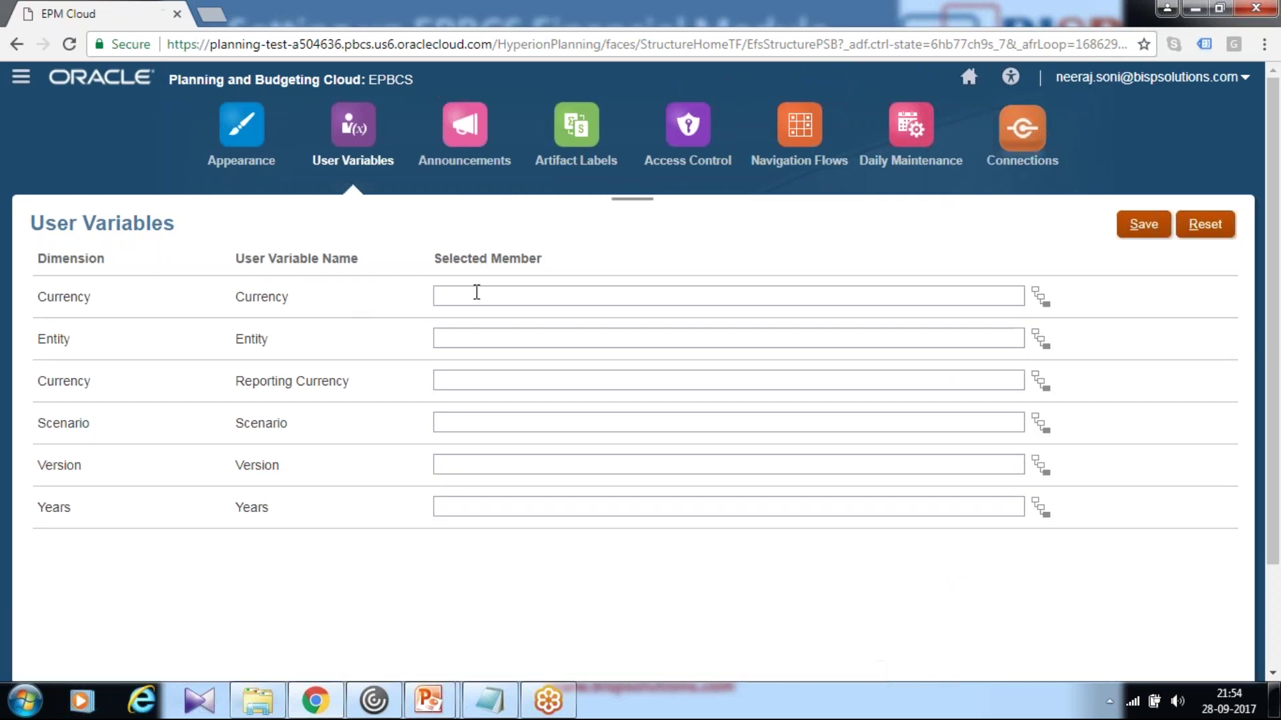
{"action": "left_click", "coordinate": [476, 296]}
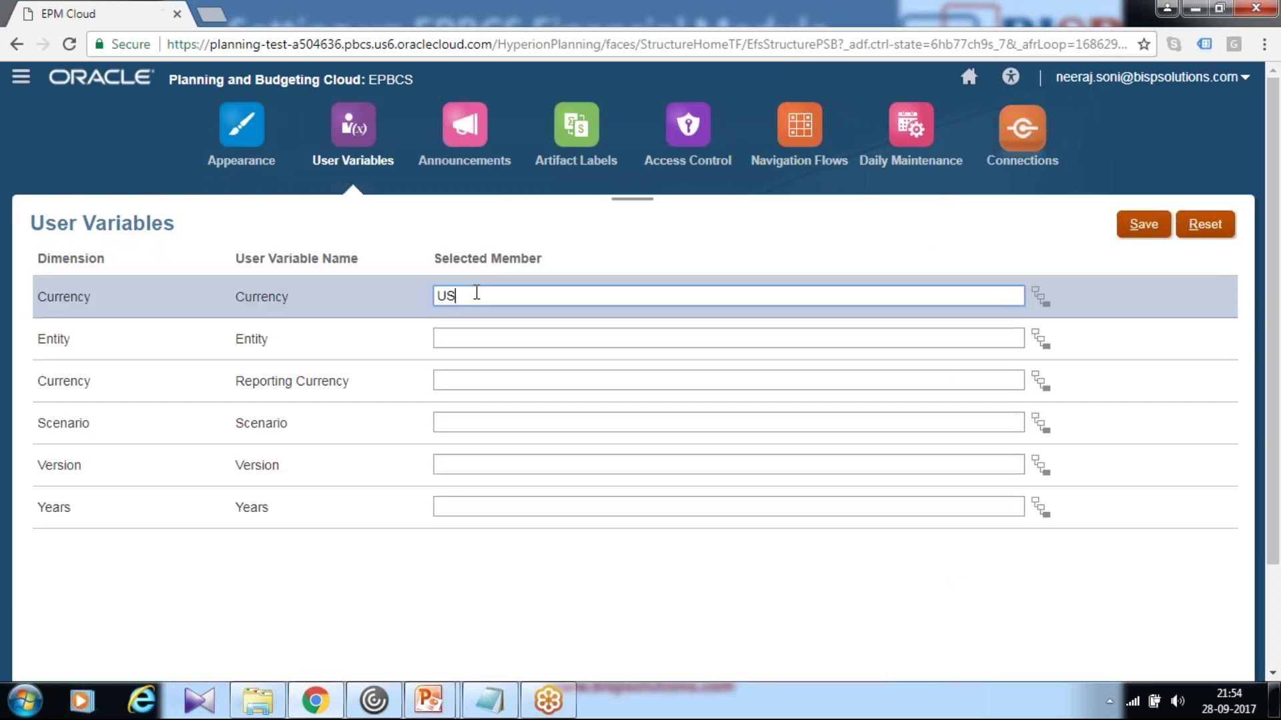
{"action": "key", "text": "Tab"}
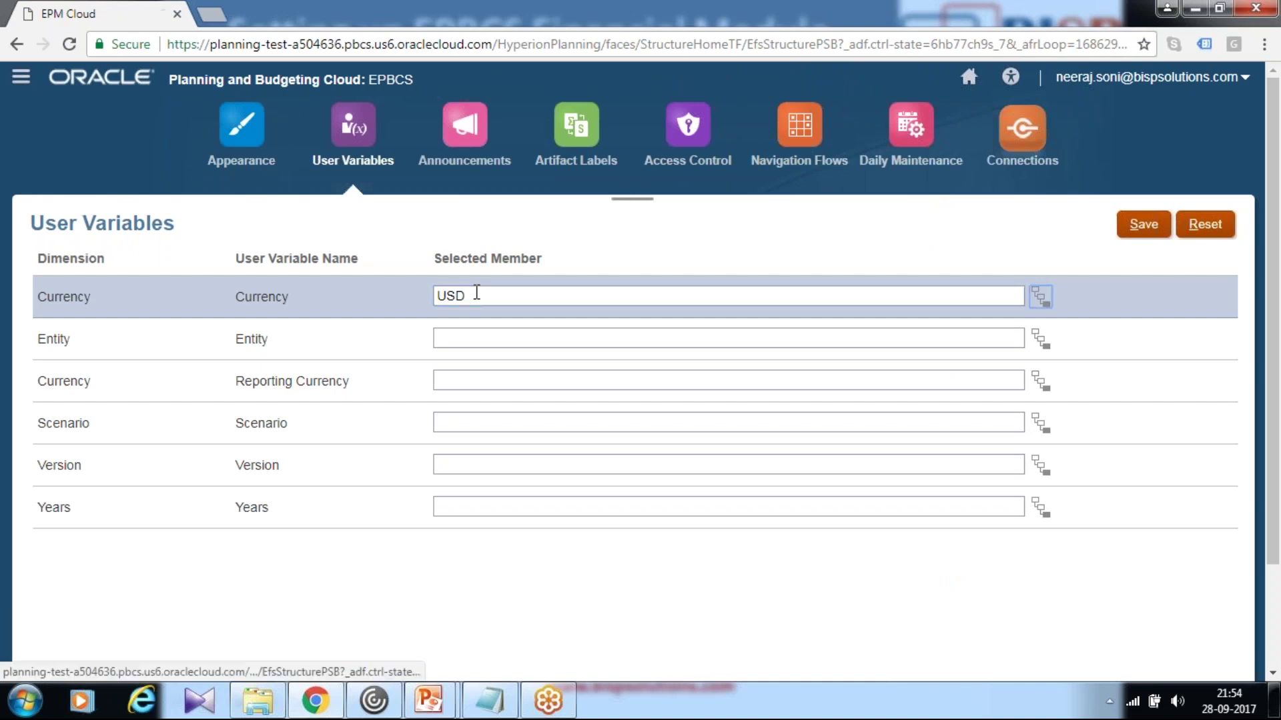
Step: Set the Entity user variable to Sales US and check that member in the entity hierarchy without changing the selection
{"action": "key", "text": "Tab"}
{"action": "type", "text": "Sal"}
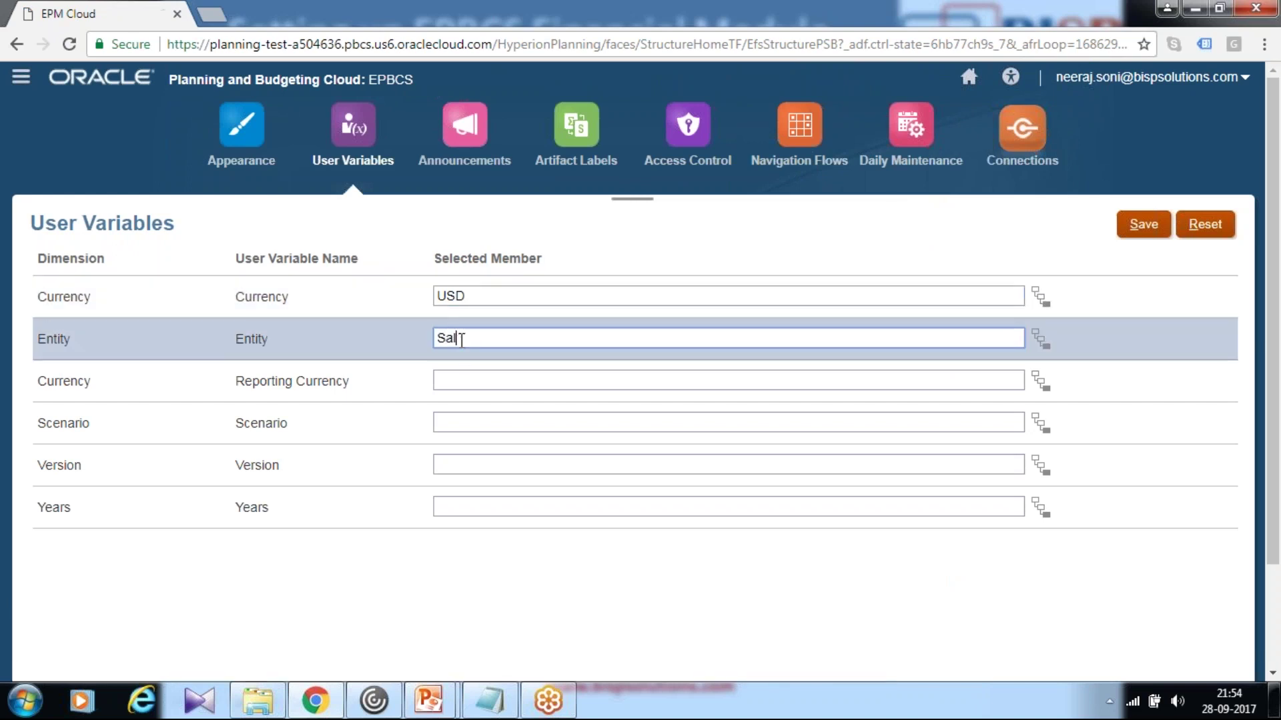
{"action": "type", "text": "es US"}
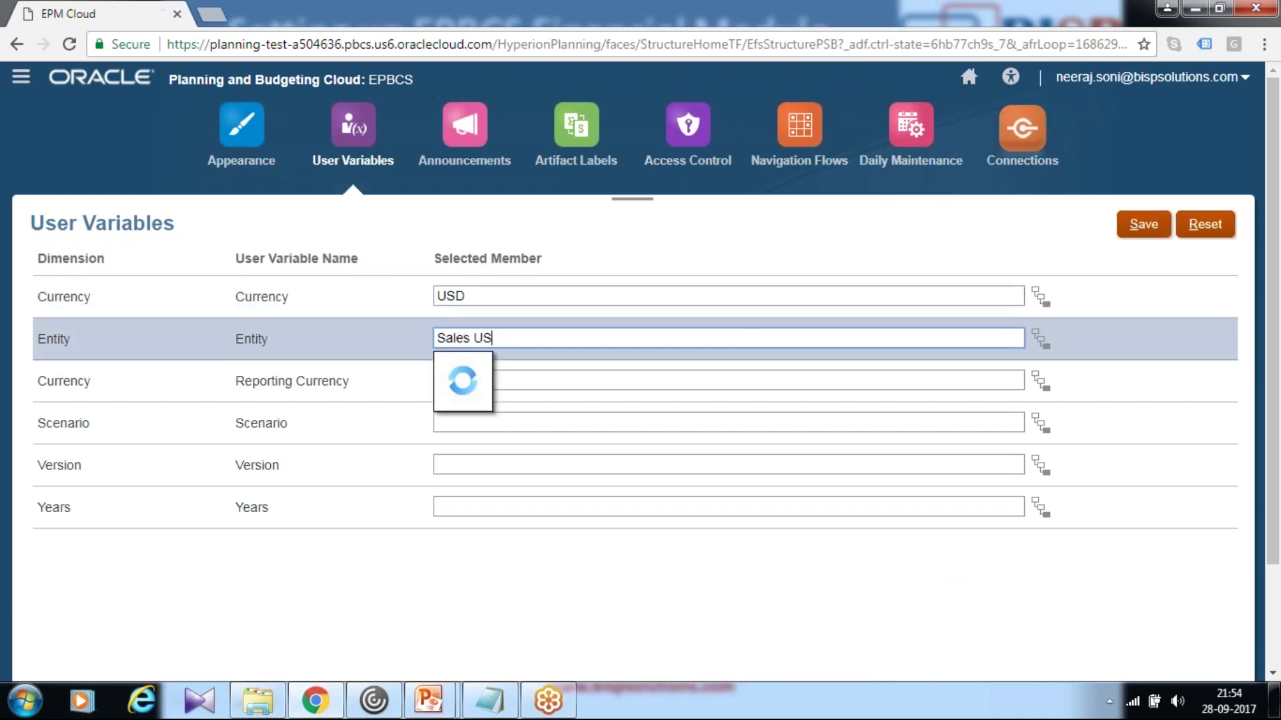
{"action": "left_click", "coordinate": [462, 363]}
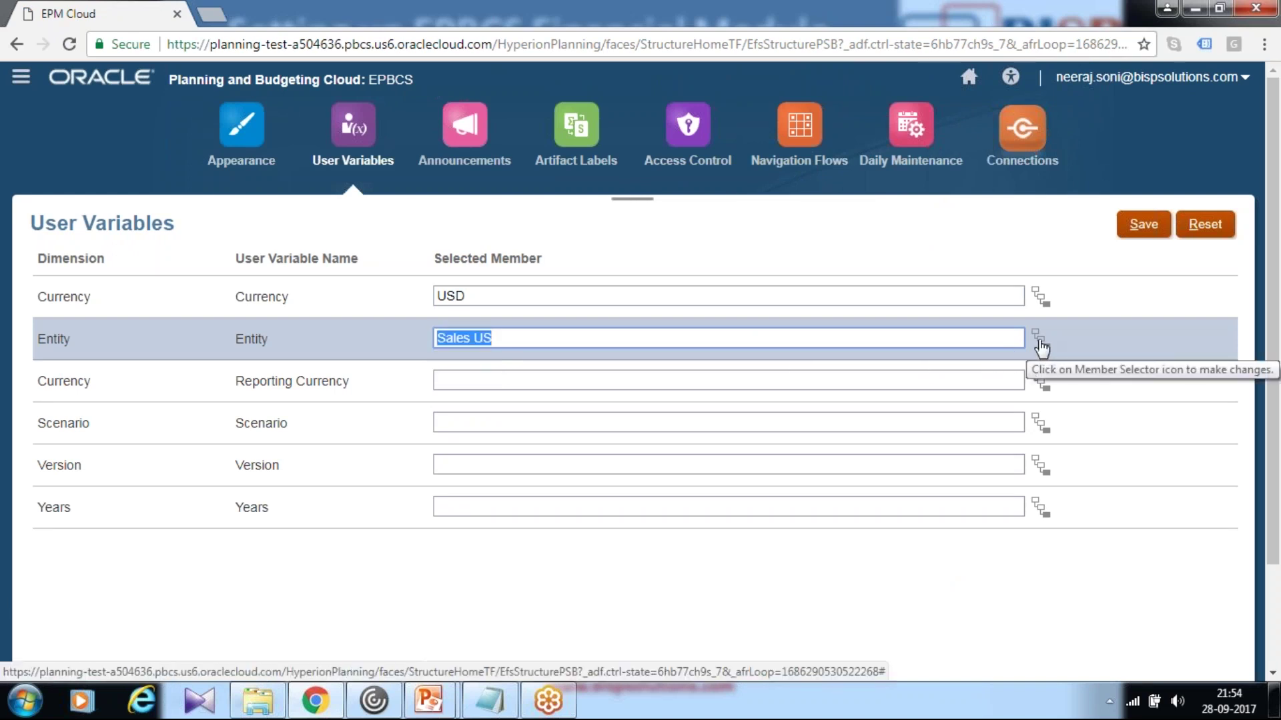
{"action": "left_click", "coordinate": [1039, 342]}
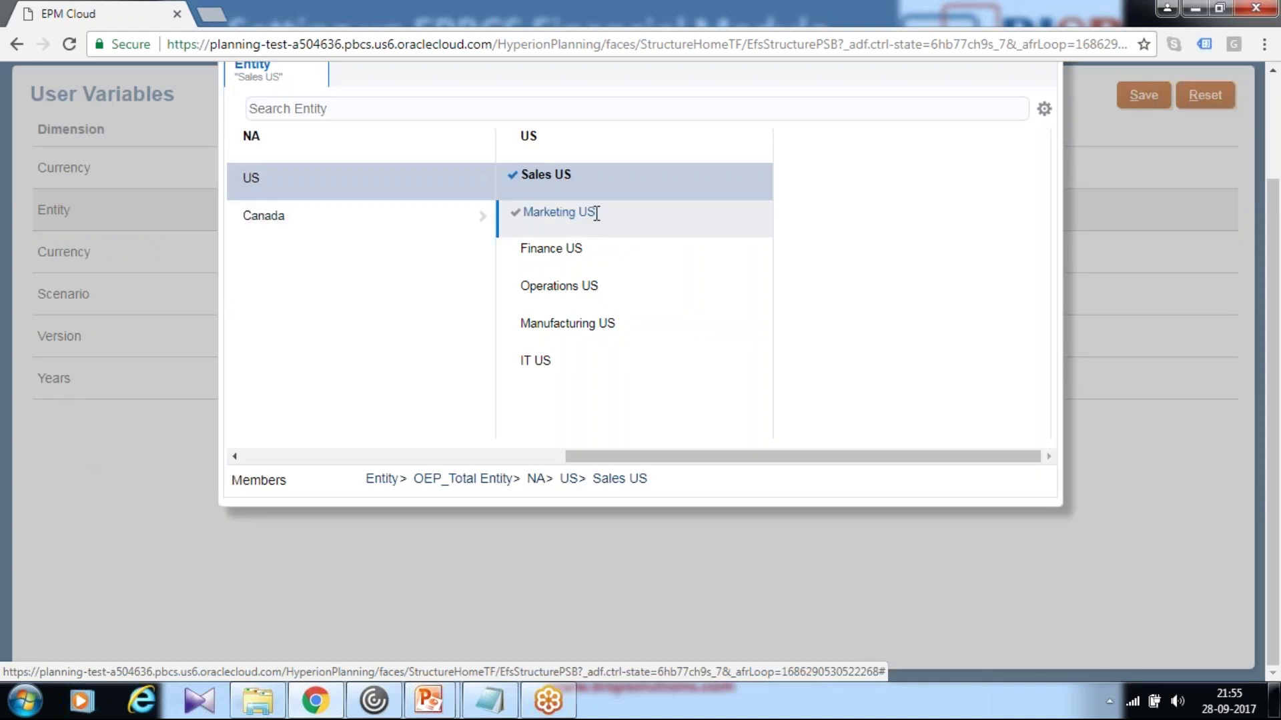
{"action": "scroll", "coordinate": [602, 245], "scroll_direction": "up", "scroll_amount": 2}
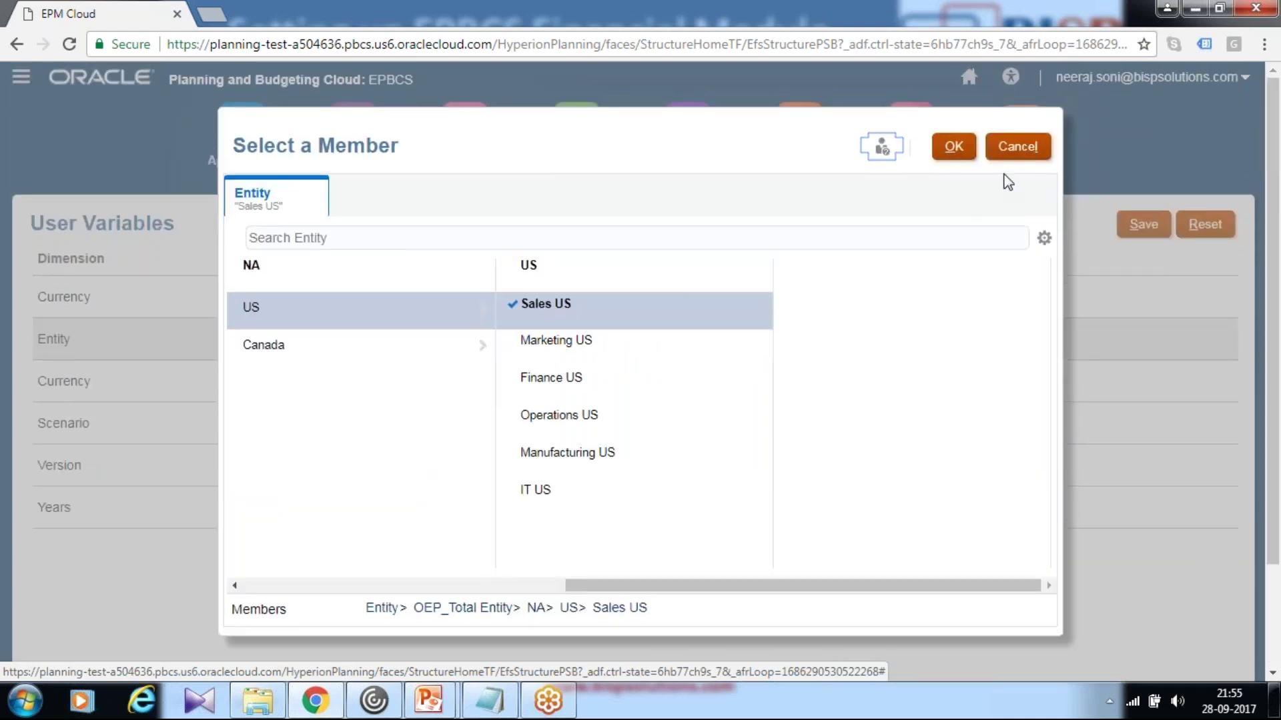
{"action": "left_click", "coordinate": [1018, 146]}
Step: Set the Reporting Currency user variable to USD and the Scenario variable to OEP_Plan
{"action": "left_click", "coordinate": [619, 377]}
{"action": "scroll", "coordinate": [553, 377], "scroll_direction": "down", "scroll_amount": 2}
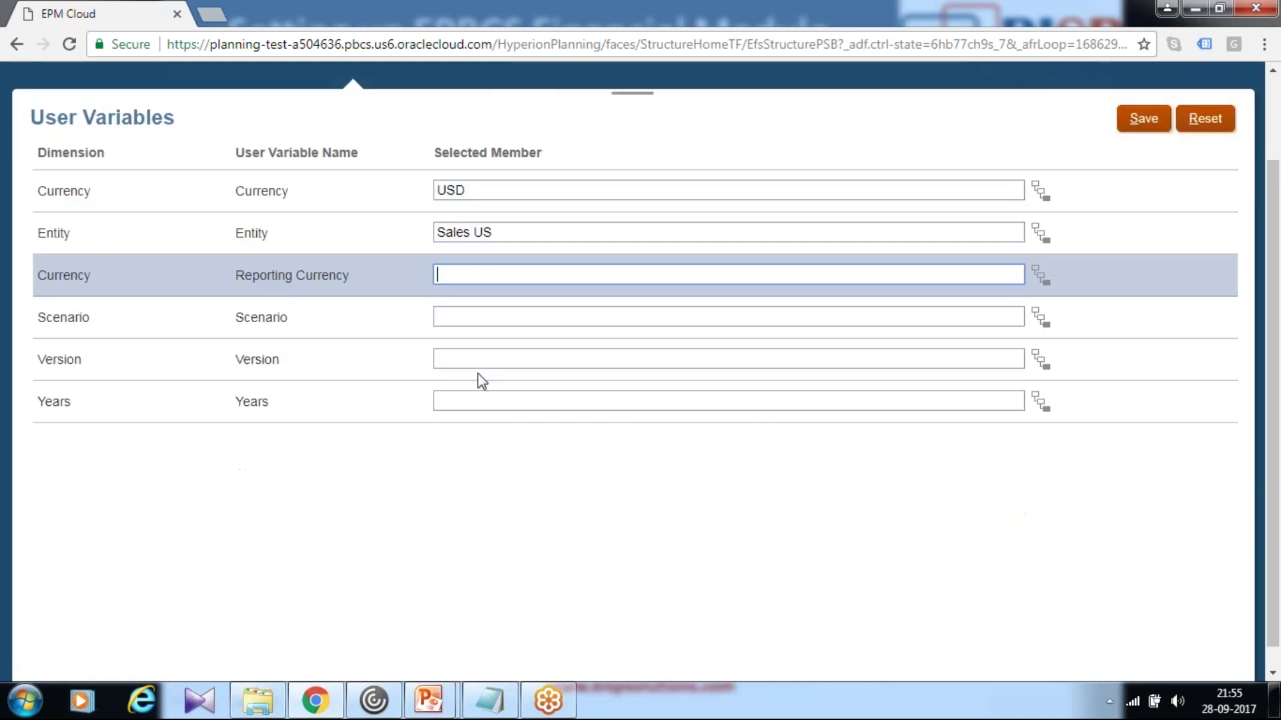
{"action": "type", "text": "USD"}
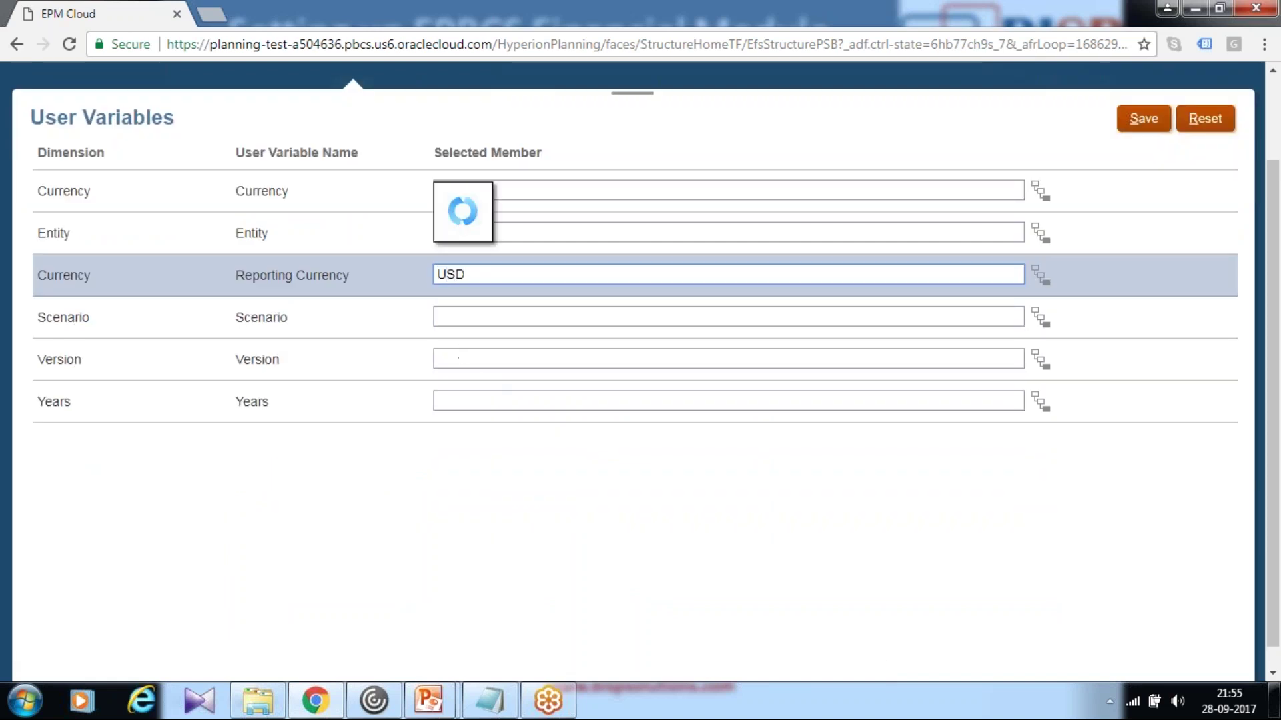
{"action": "left_click", "coordinate": [486, 319]}
{"action": "type", "text": "OE"}
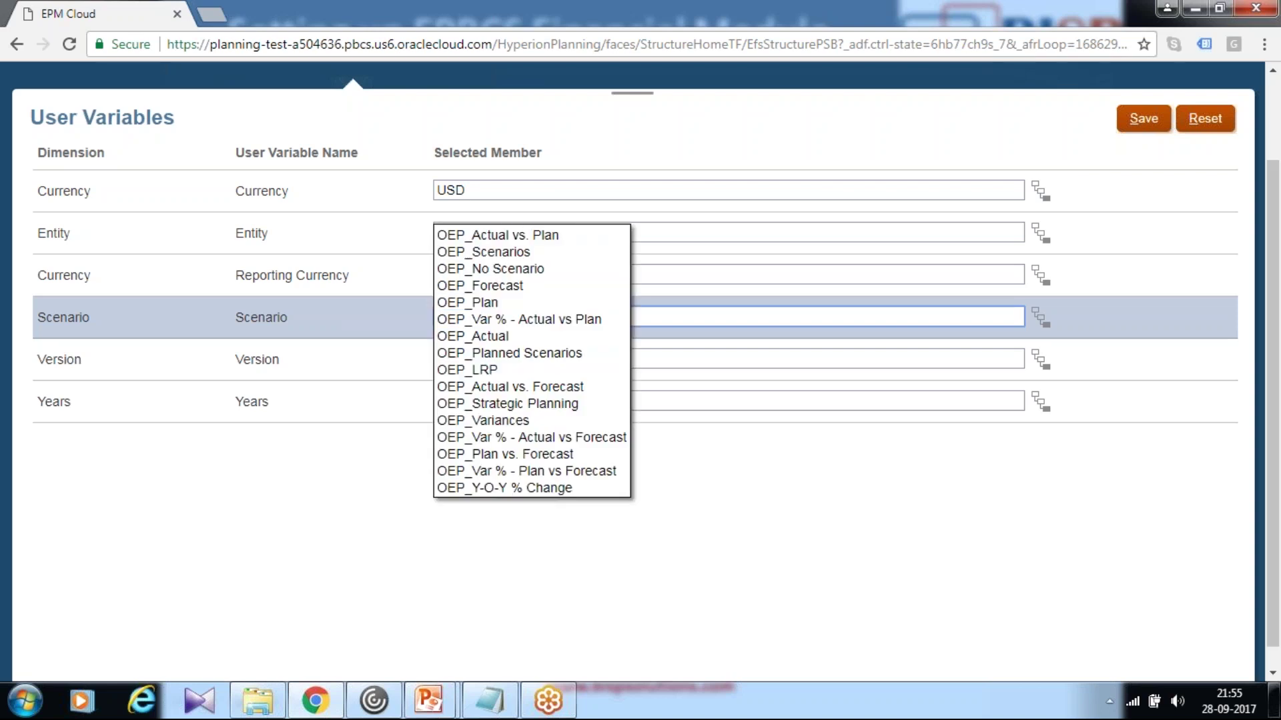
{"action": "left_click", "coordinate": [481, 304]}
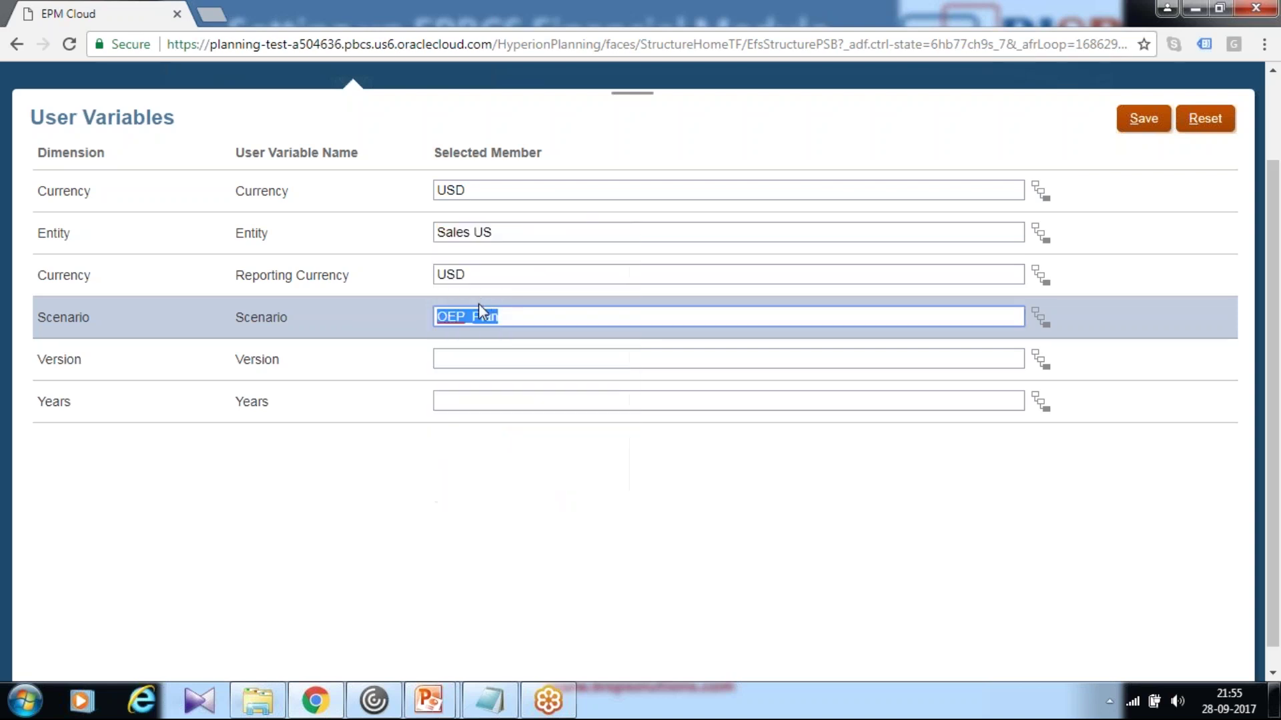
Step: Set the Version user variable to OEP_Working and the Years variable to FY16
{"action": "key", "text": "Tab"}
{"action": "type", "text": "OEP_W"}
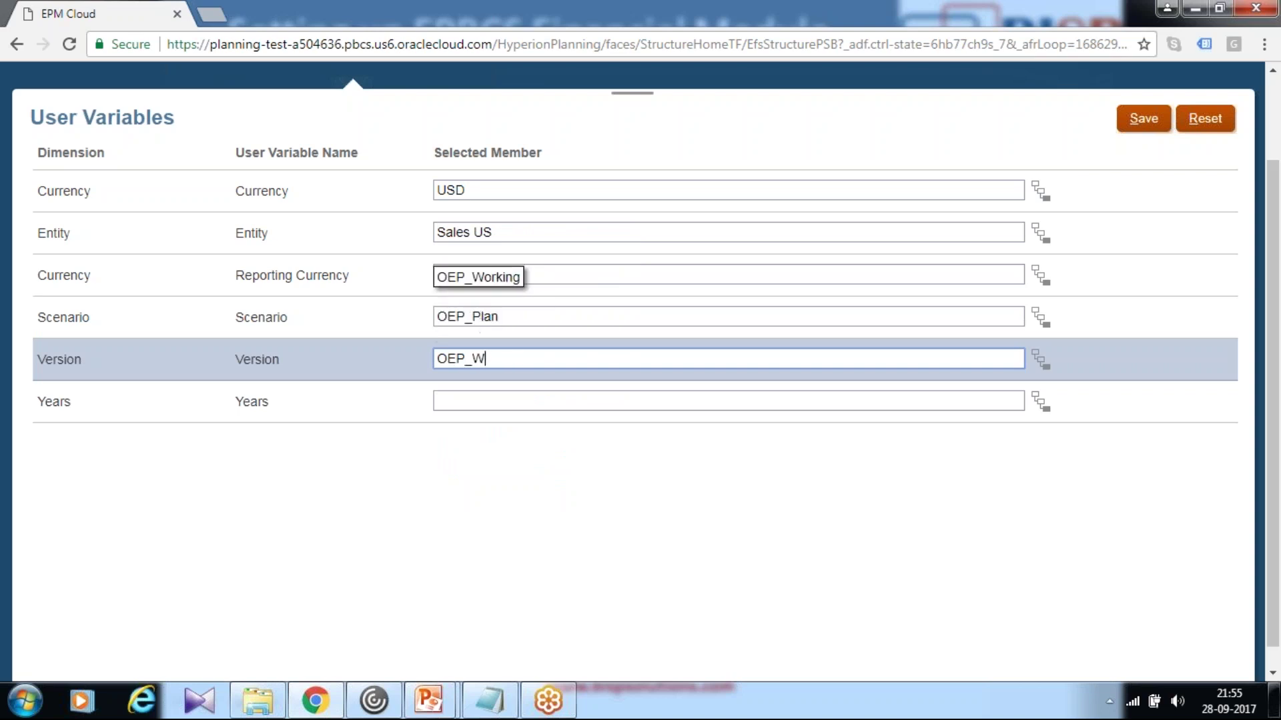
{"action": "left_click", "coordinate": [492, 285]}
{"action": "key", "text": "Tab"}
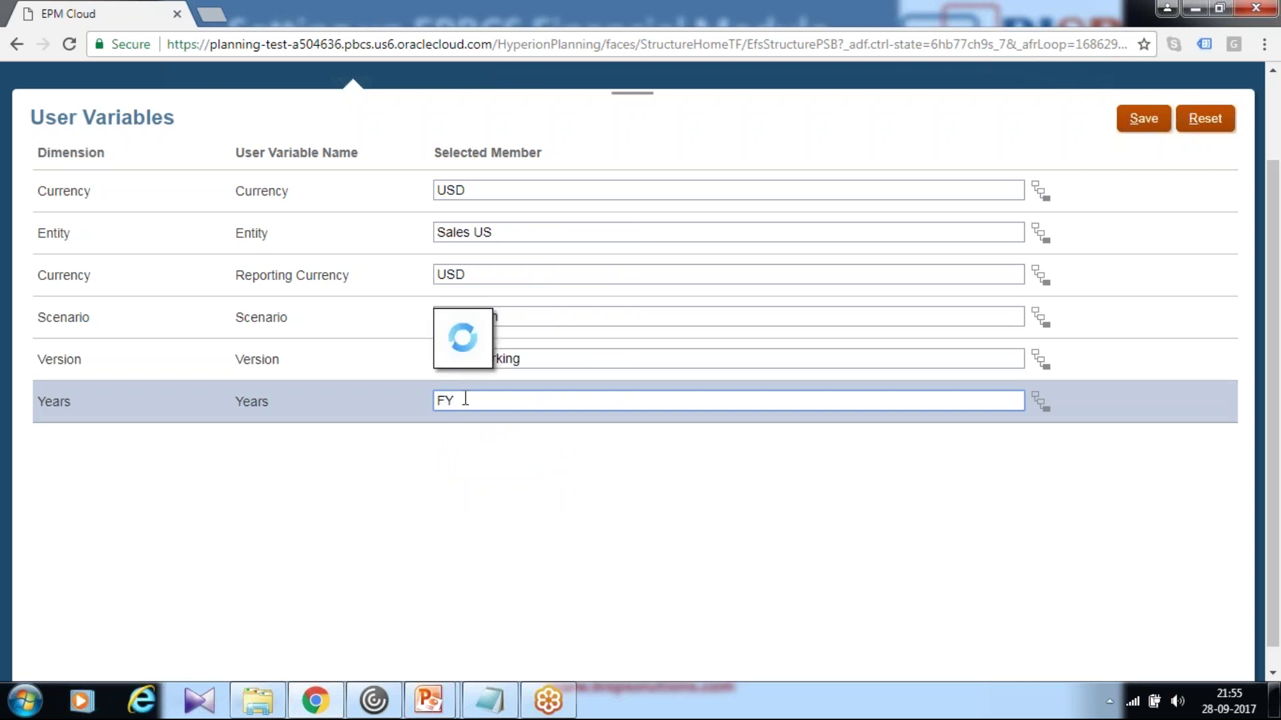
{"action": "left_click", "coordinate": [453, 335]}
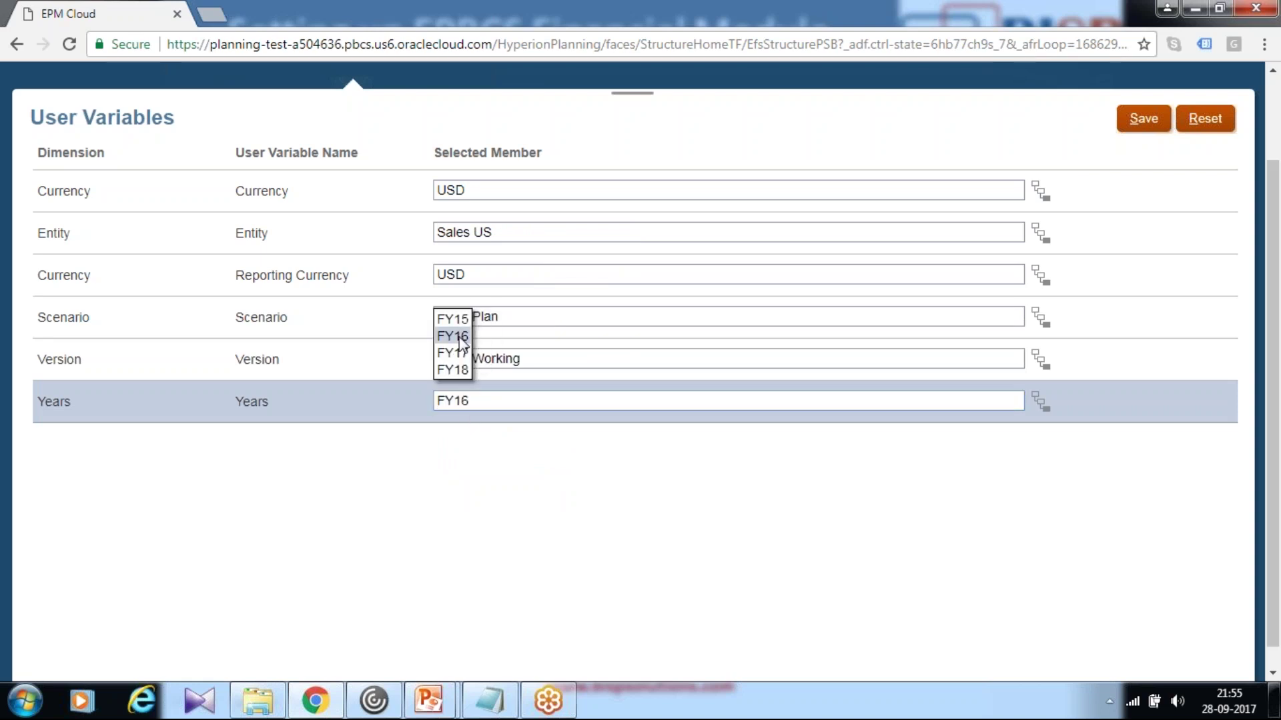
Step: Save the user variable selections and return to the application's home page
{"action": "left_click", "coordinate": [1150, 120]}
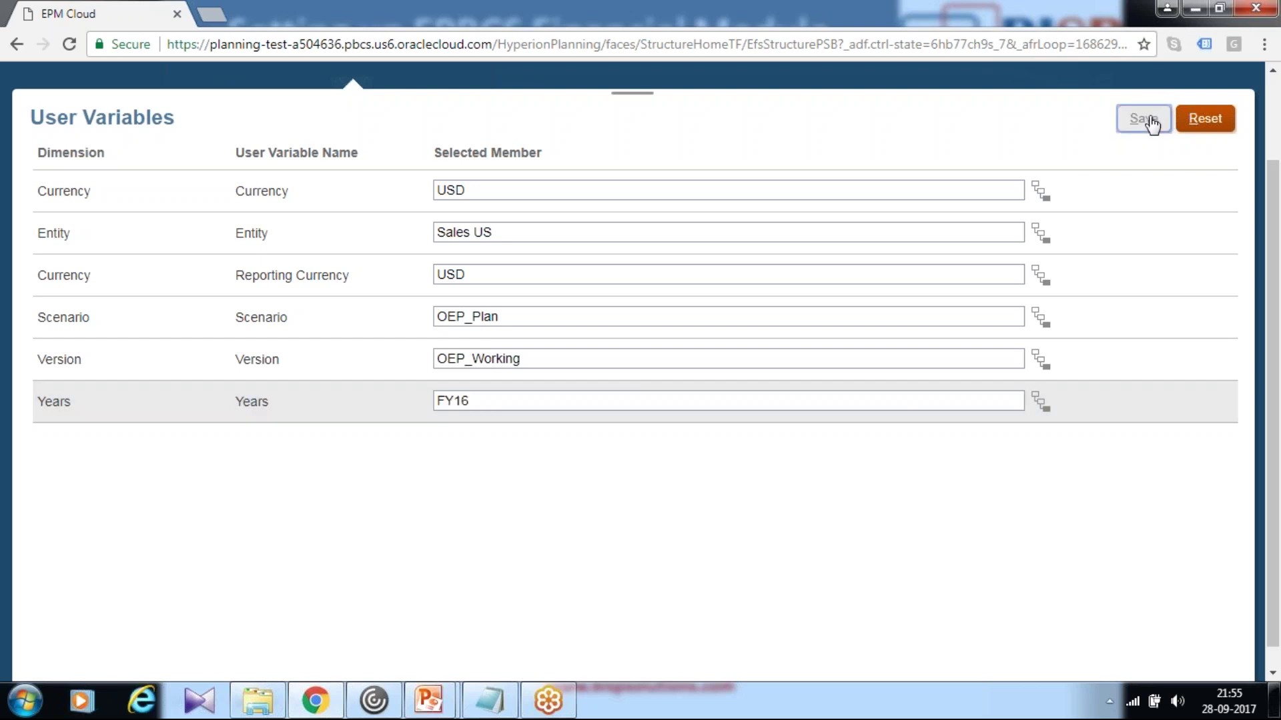
{"action": "left_click", "coordinate": [692, 132]}
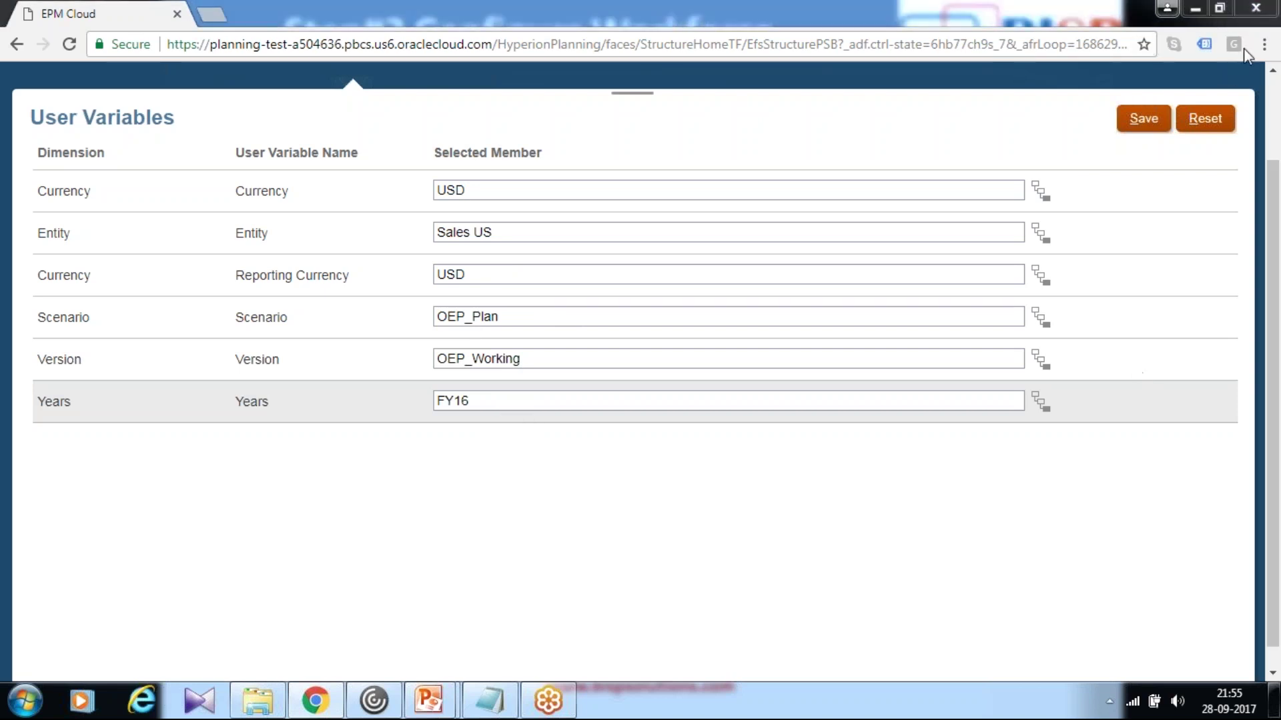
{"action": "left_click", "coordinate": [1142, 119]}
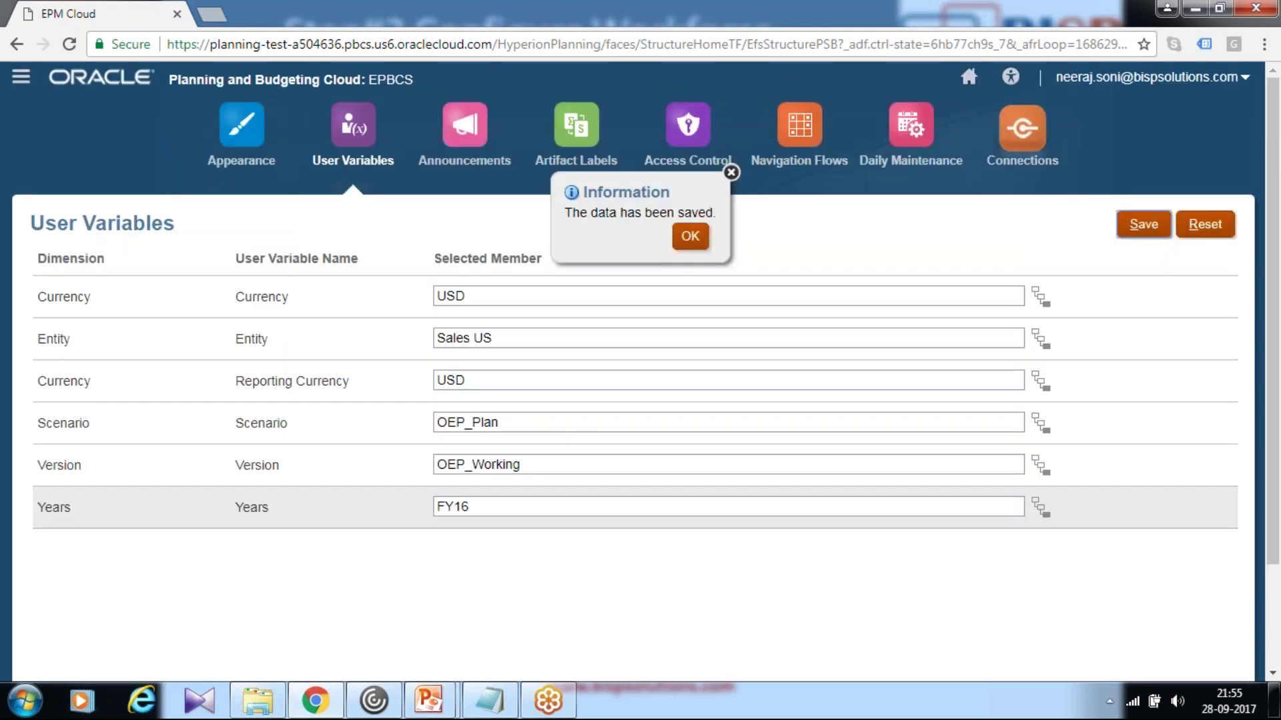
{"action": "left_click", "coordinate": [690, 236]}
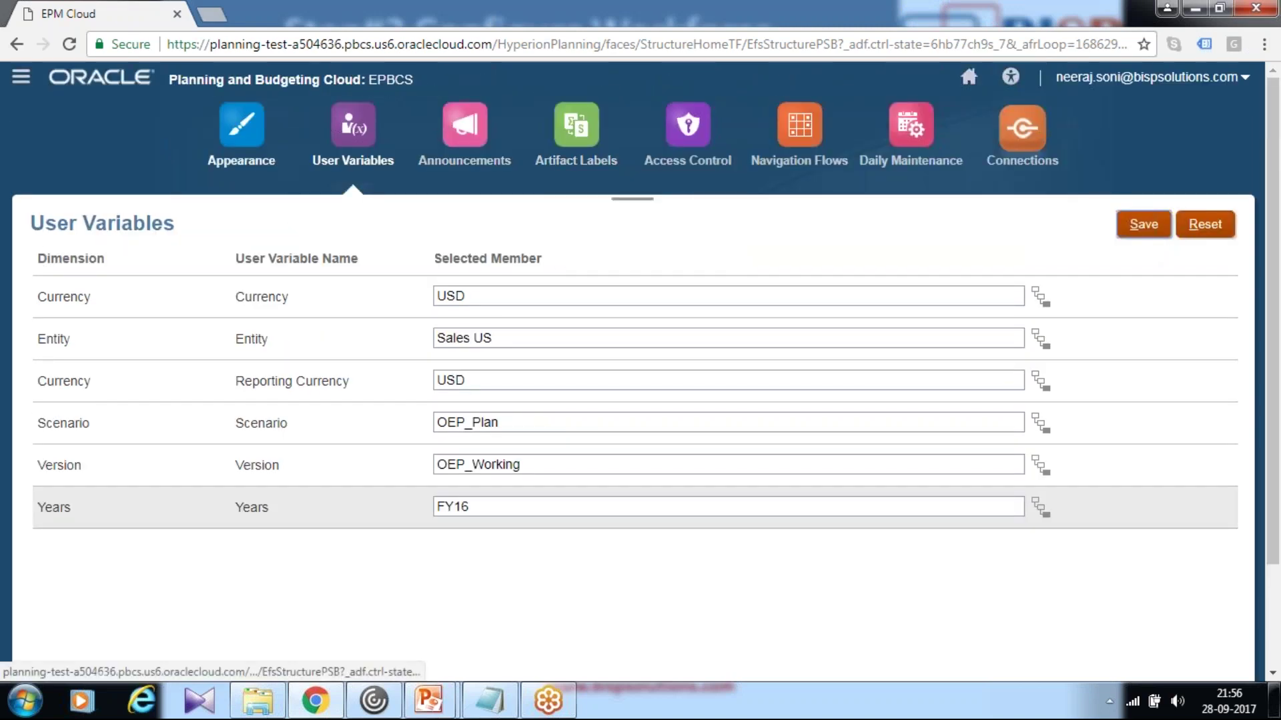
{"action": "left_click", "coordinate": [966, 78]}
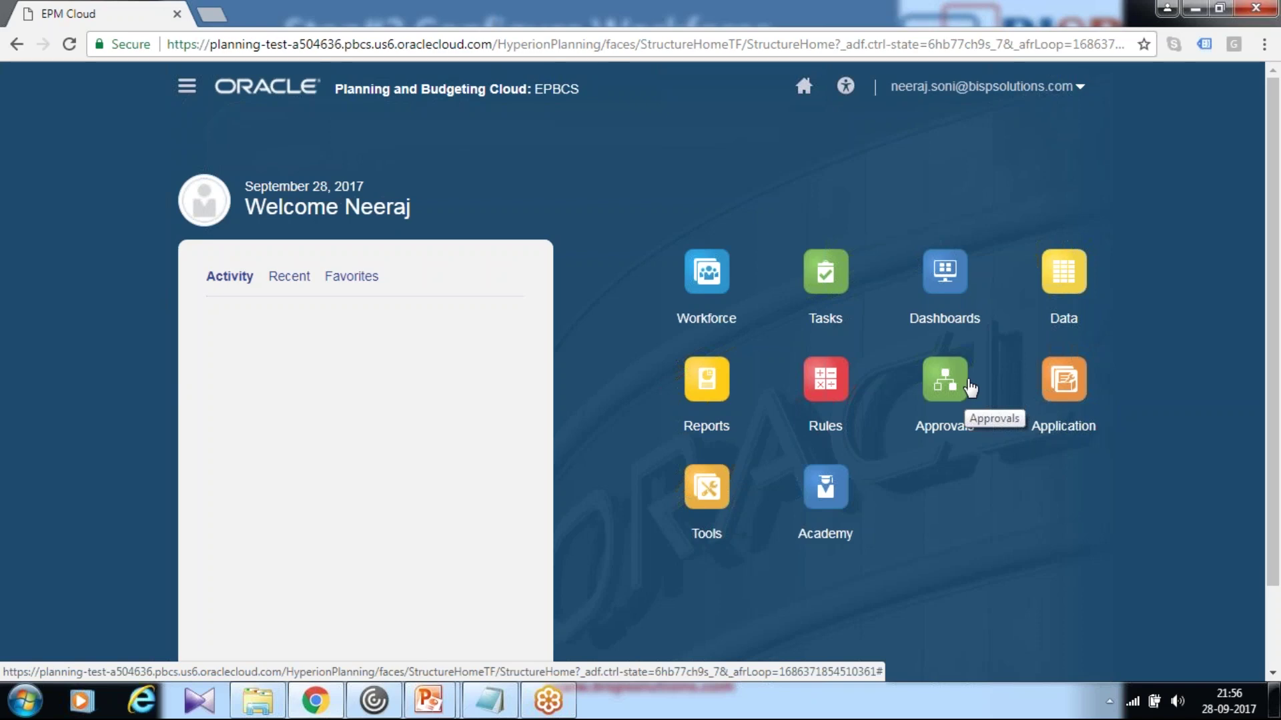
Step: Open the application's Workforce configuration and open the Salary Grades form
{"action": "left_click", "coordinate": [1072, 428]}
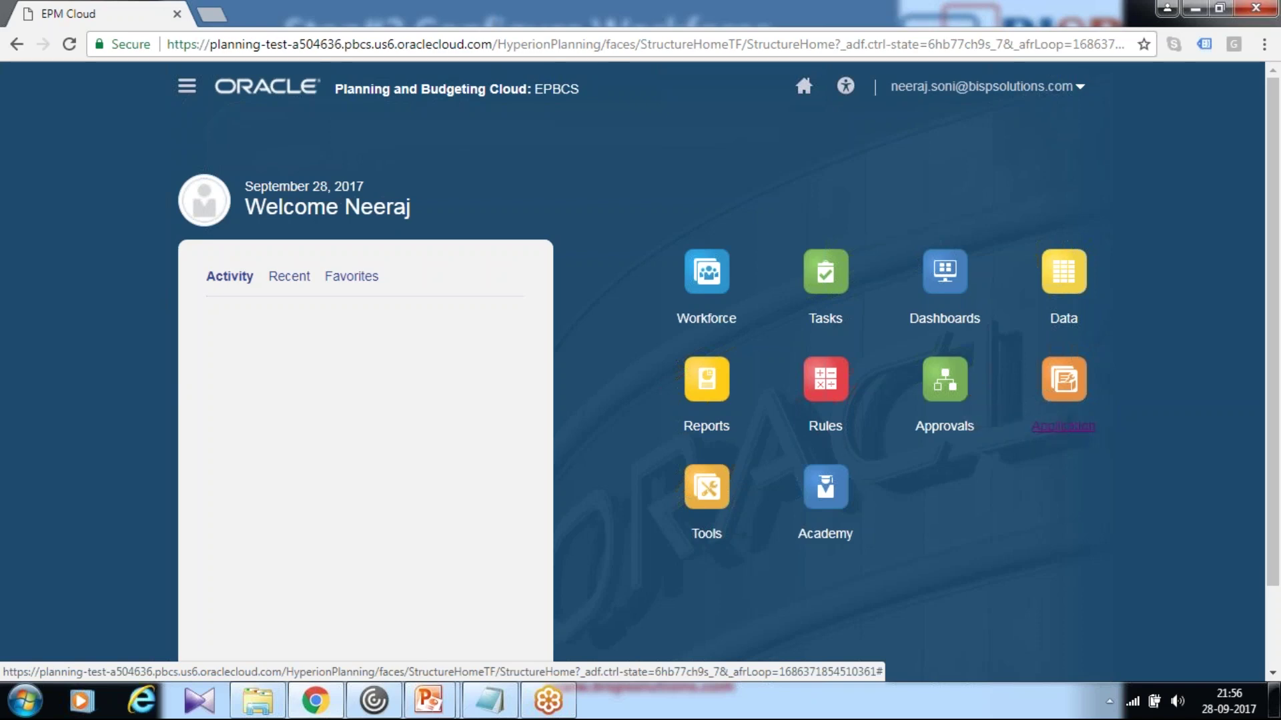
{"action": "scroll", "coordinate": [878, 505], "scroll_direction": "down", "scroll_amount": 4}
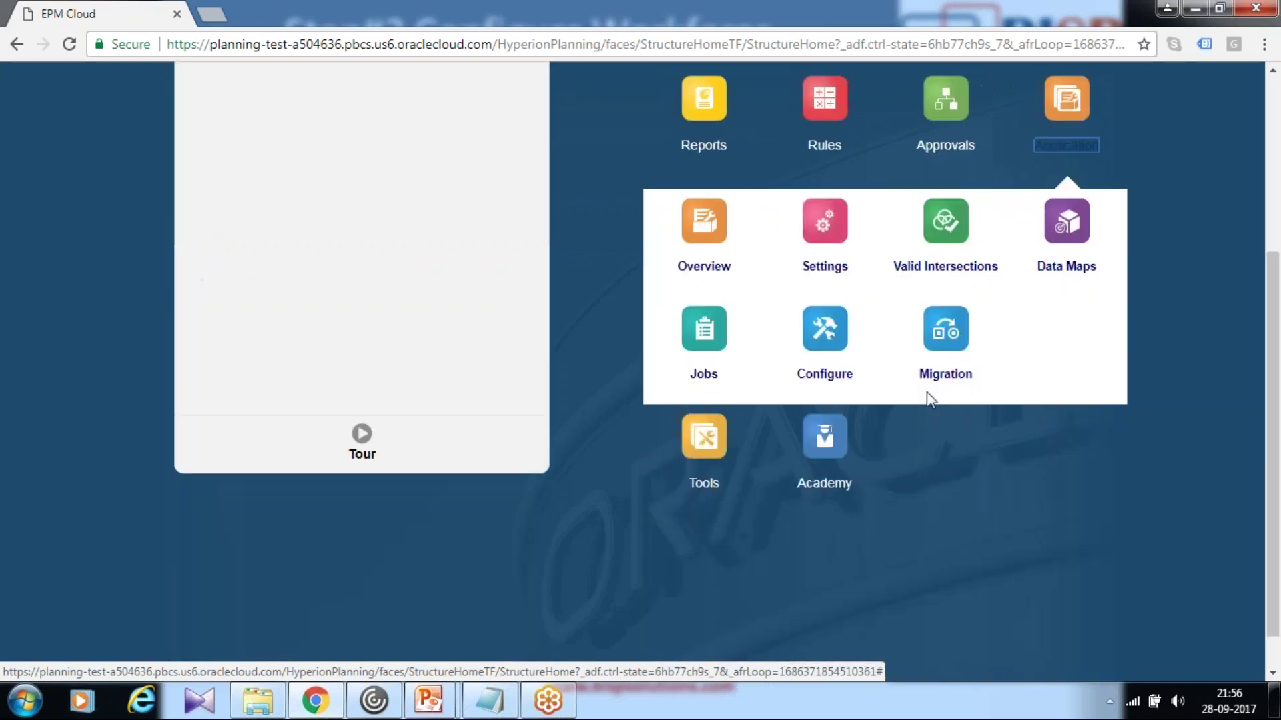
{"action": "left_click", "coordinate": [827, 345]}
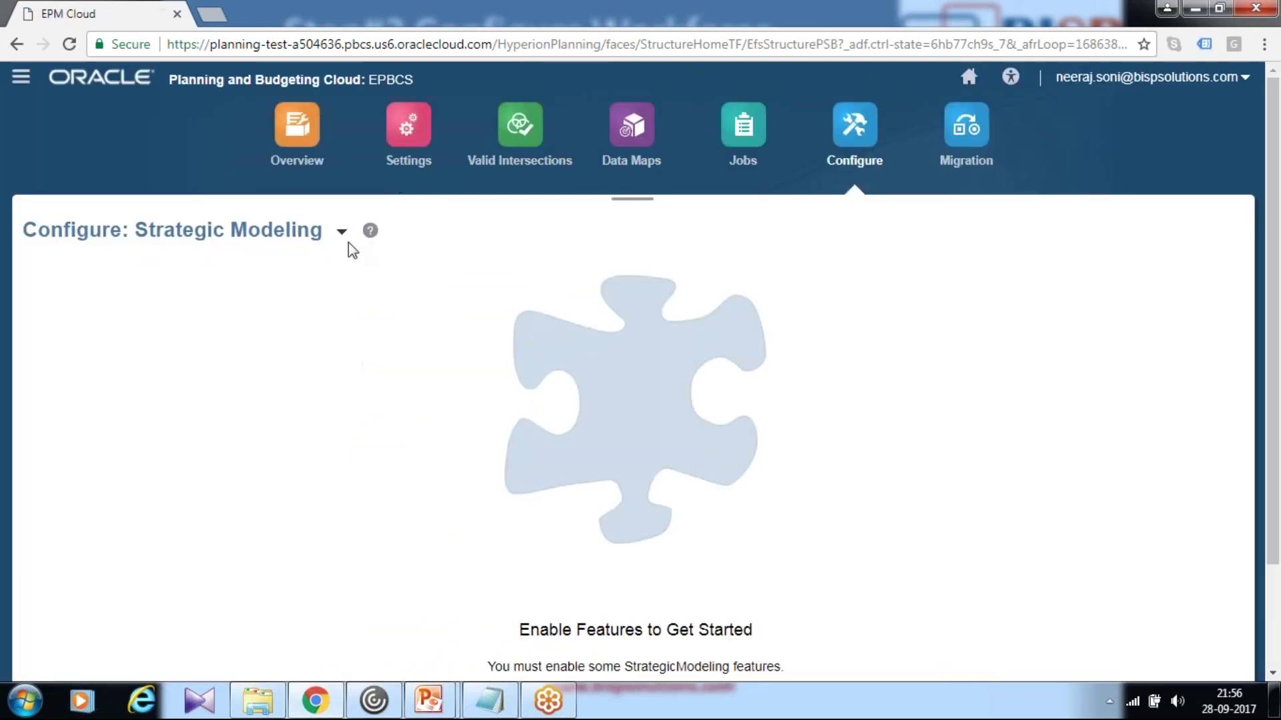
{"action": "left_click", "coordinate": [342, 232]}
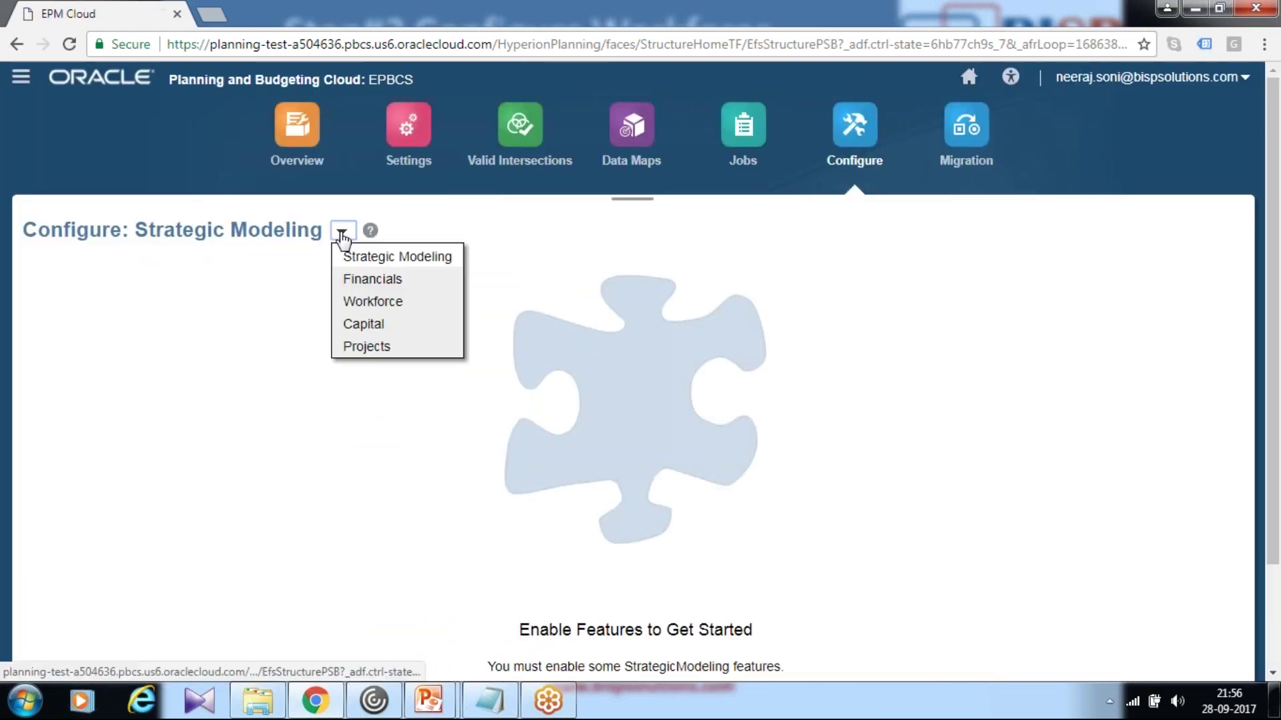
{"action": "left_click", "coordinate": [374, 302]}
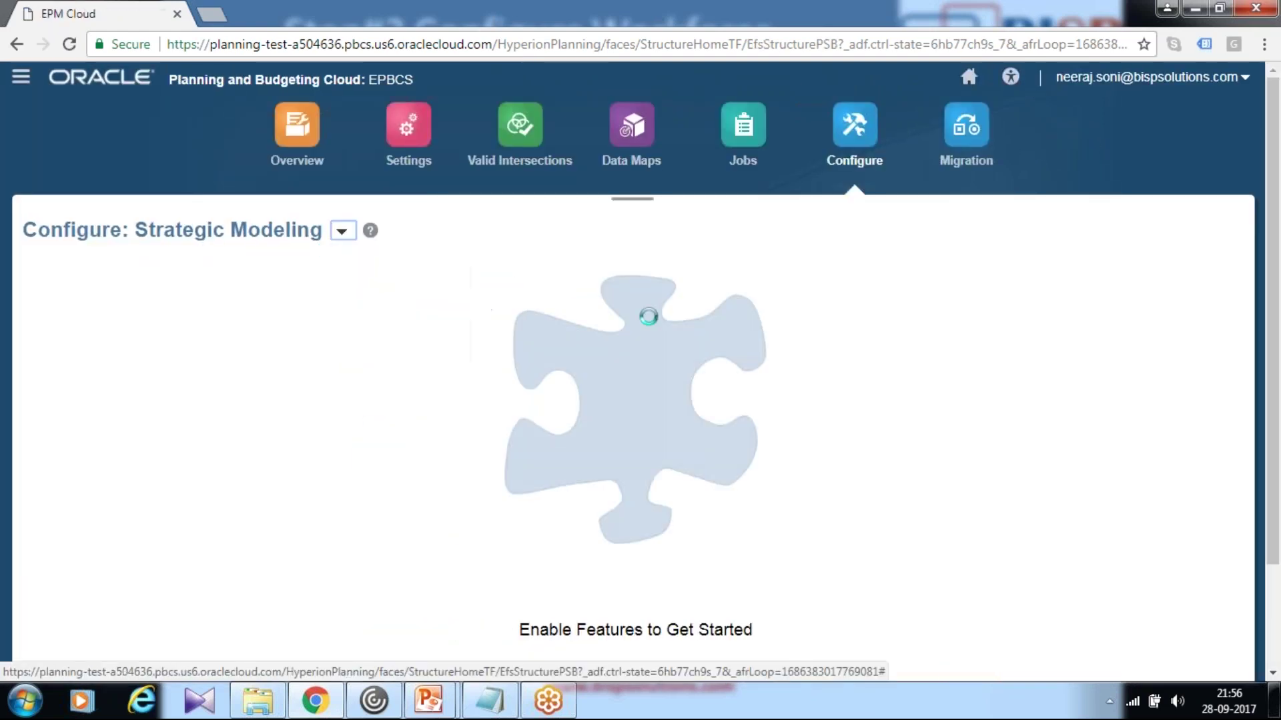
{"action": "scroll", "coordinate": [681, 372], "scroll_direction": "down", "scroll_amount": 5}
{"action": "scroll", "coordinate": [278, 443], "scroll_direction": "down", "scroll_amount": 2}
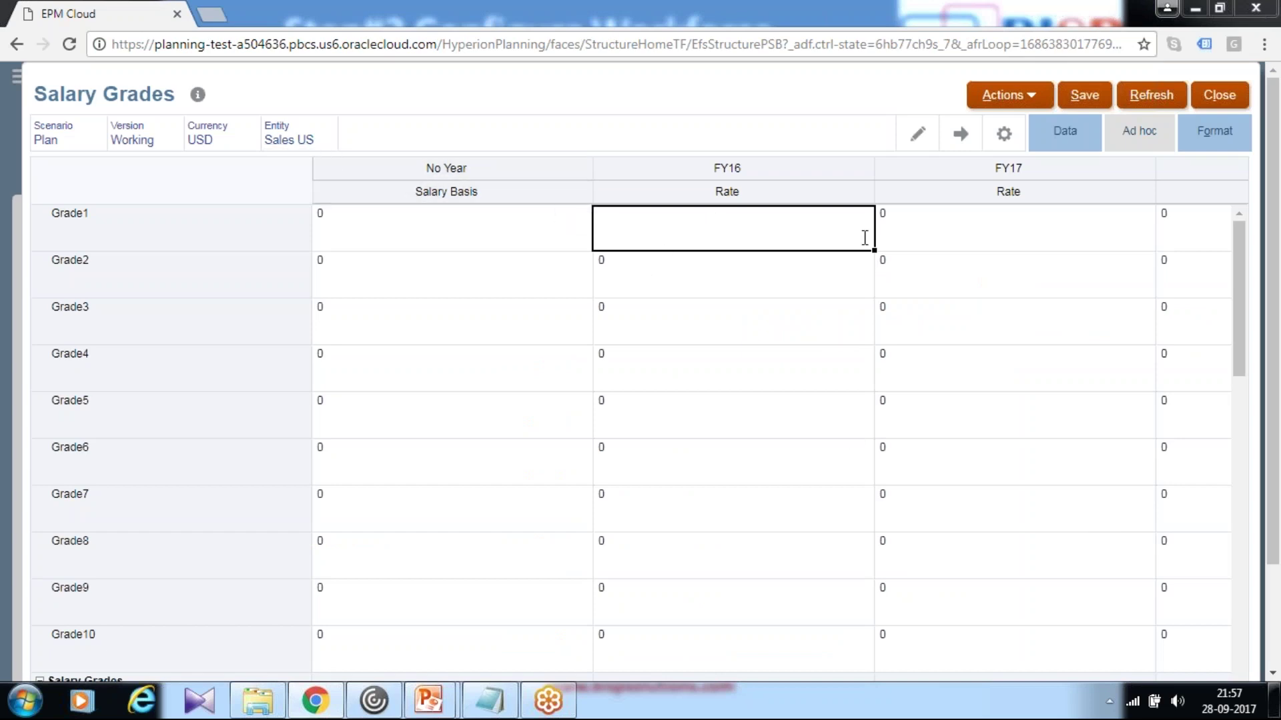
Step: Switch to the PowerPoint slide show and review the reference salary grades and workforce assumptions
{"action": "mouse_move", "coordinate": [437, 701]}
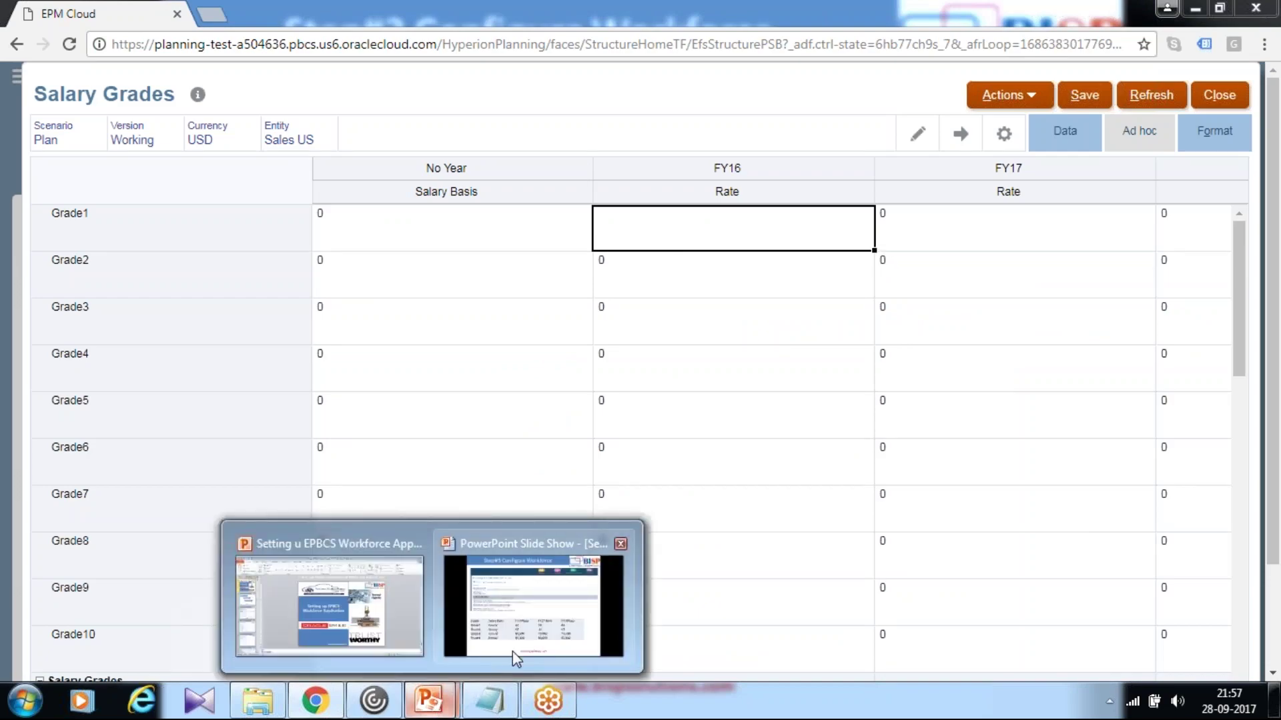
{"action": "left_click", "coordinate": [513, 651]}
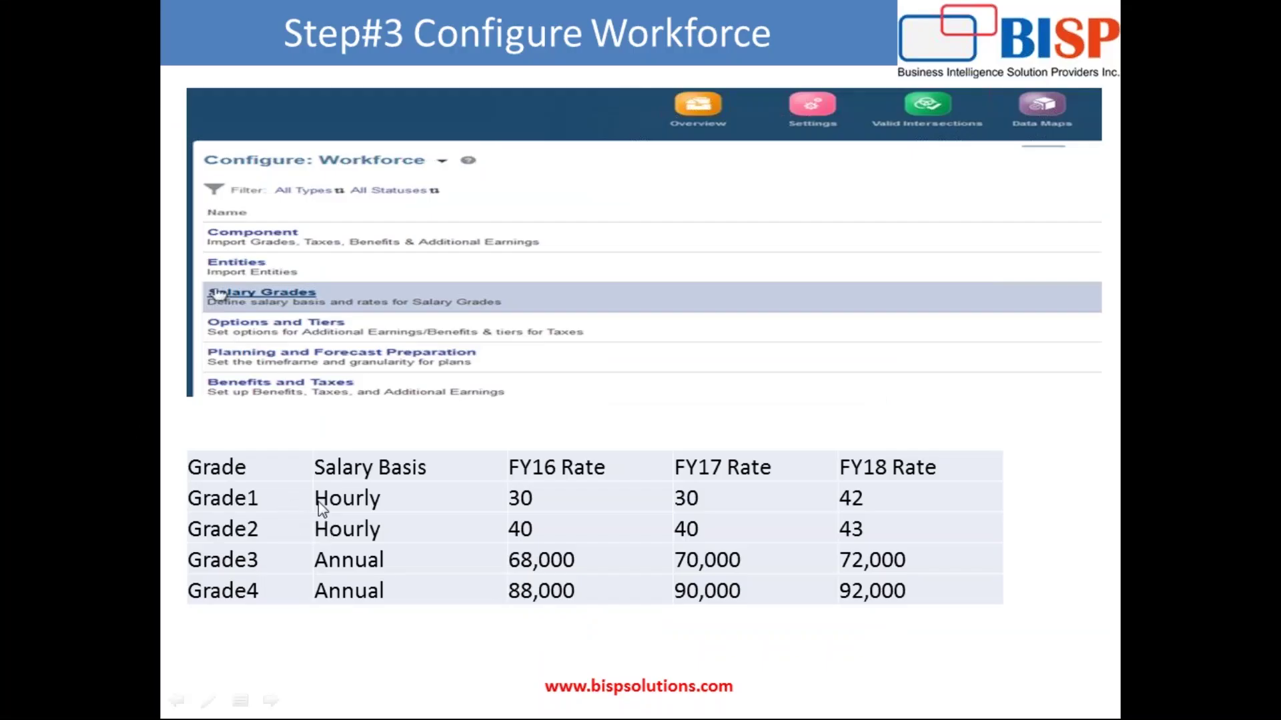
{"action": "scroll", "coordinate": [323, 507], "scroll_direction": "down", "scroll_amount": 1}
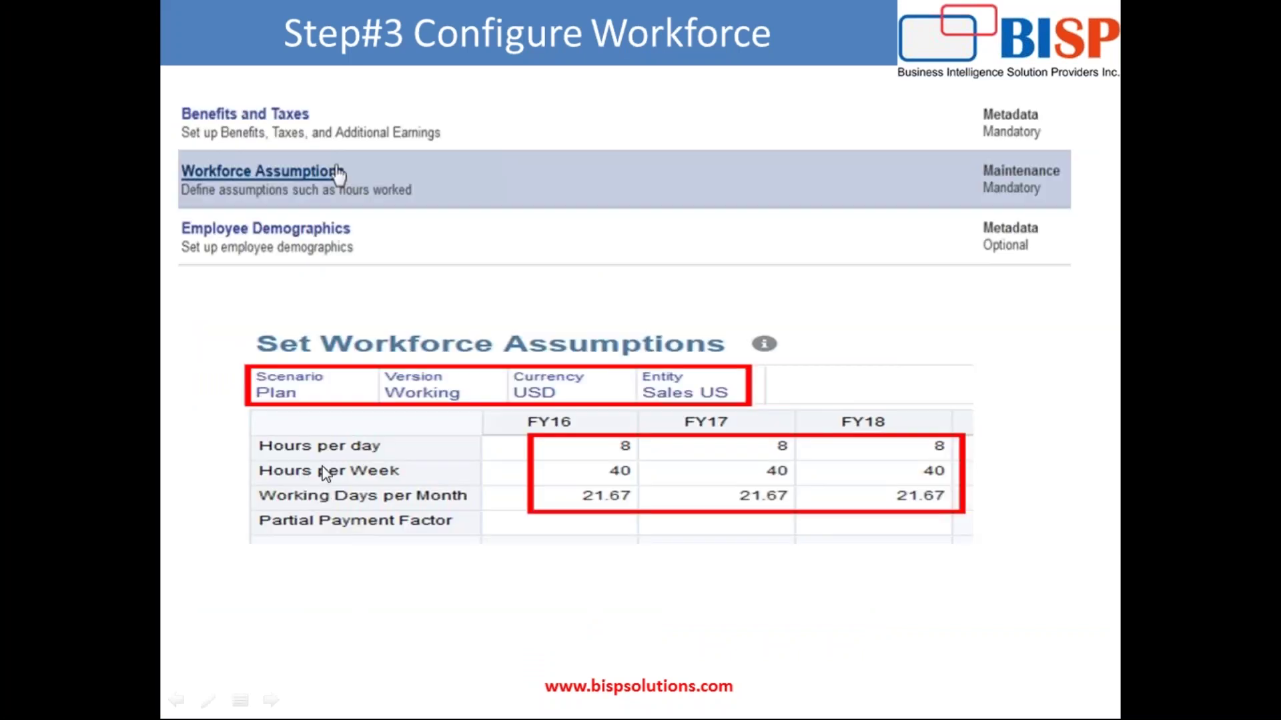
{"action": "scroll", "coordinate": [326, 474], "scroll_direction": "up", "scroll_amount": 1}
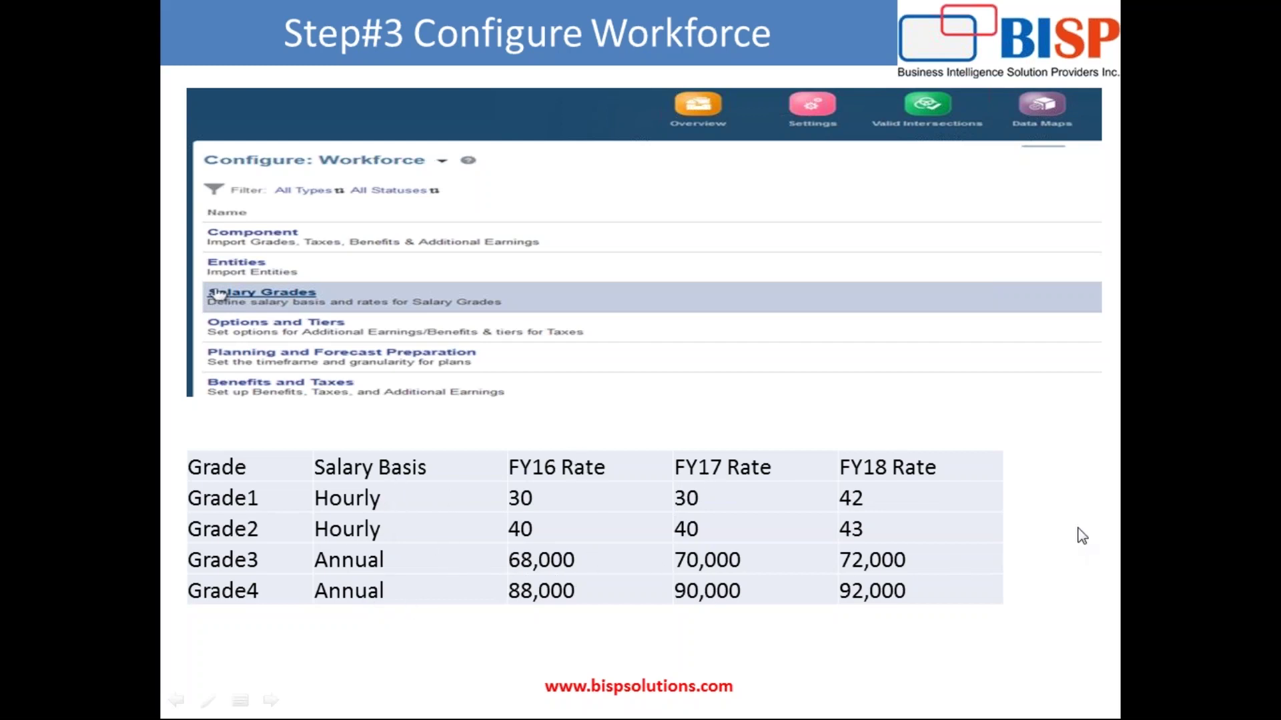
Step: Back in the planning application's Salary Grades form, set Grade1 to Hourly with rates of 30 for FY16, 30 for FY17 and 40 for FY18
{"action": "key", "text": "alt+Tab"}
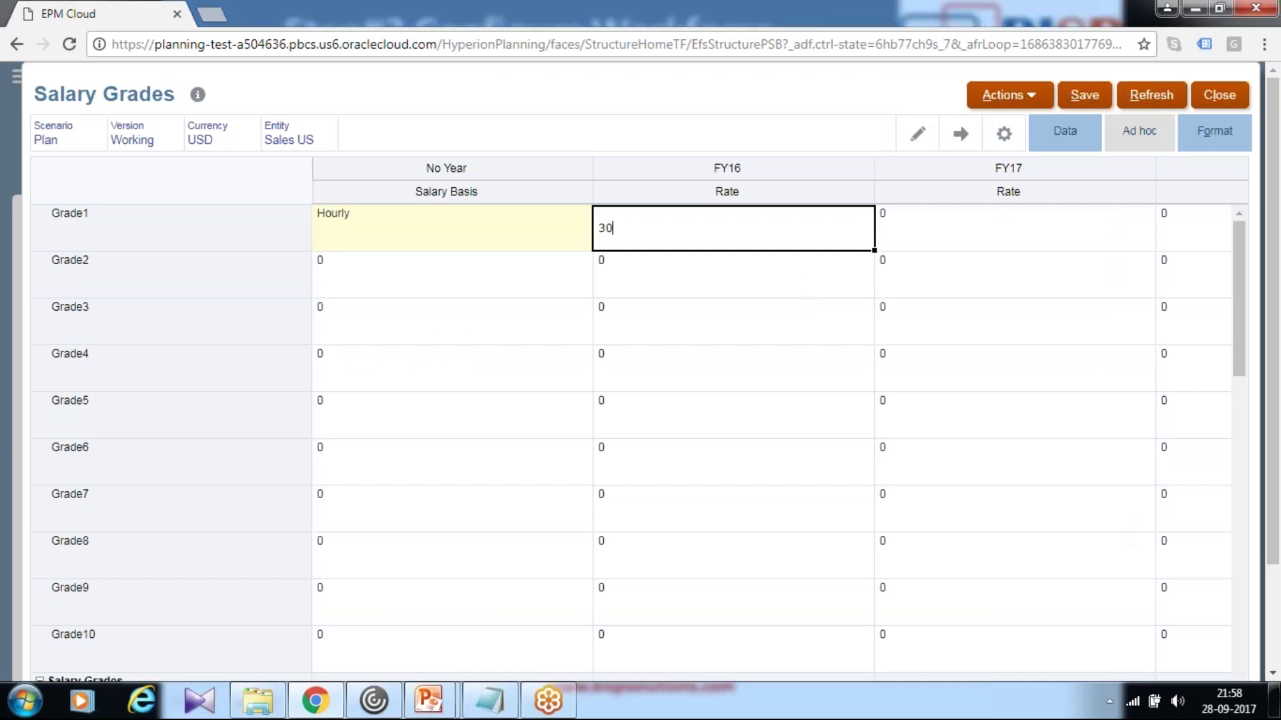
{"action": "left_click", "coordinate": [964, 230]}
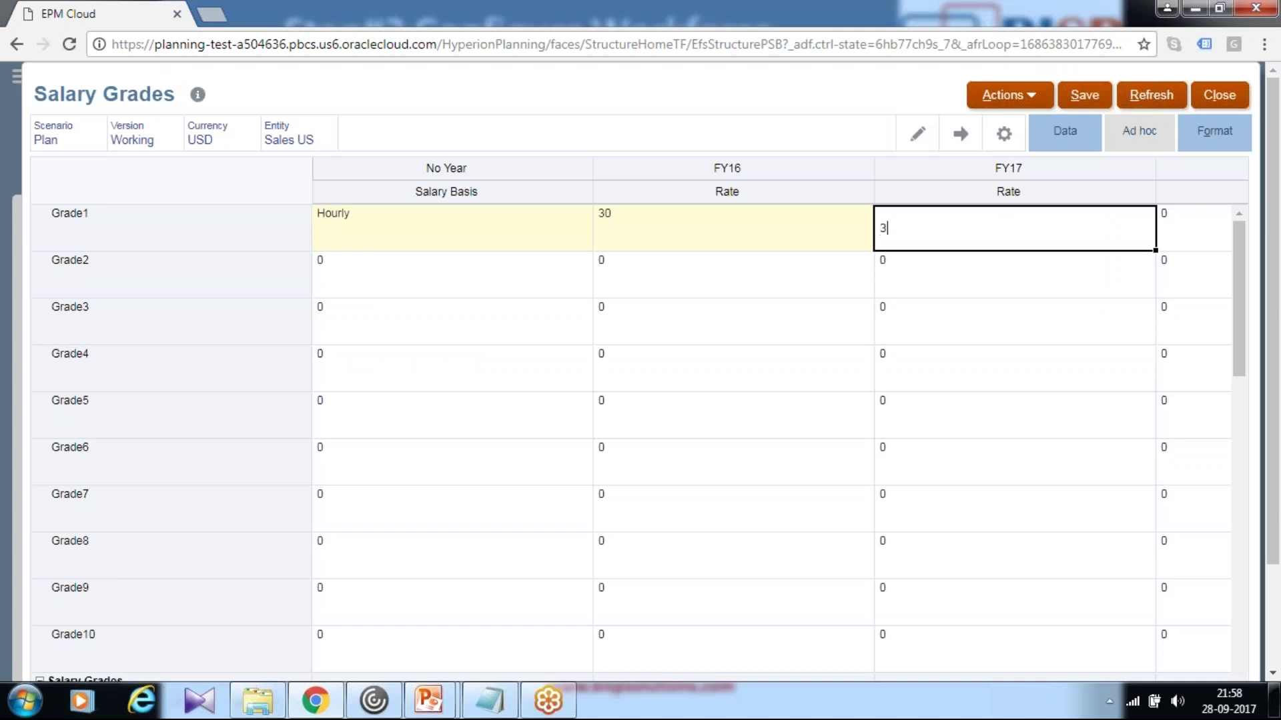
{"action": "key", "text": "Return"}
{"action": "left_click", "coordinate": [1194, 234]}
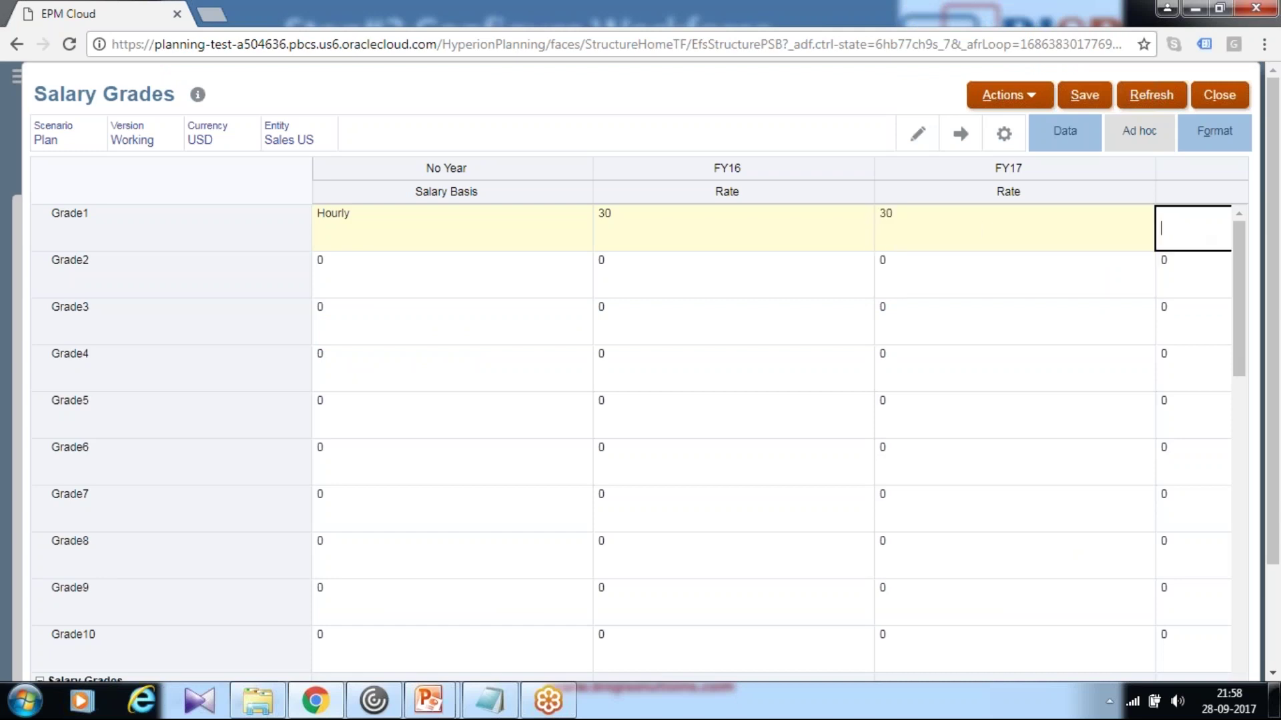
{"action": "key", "text": "Return"}
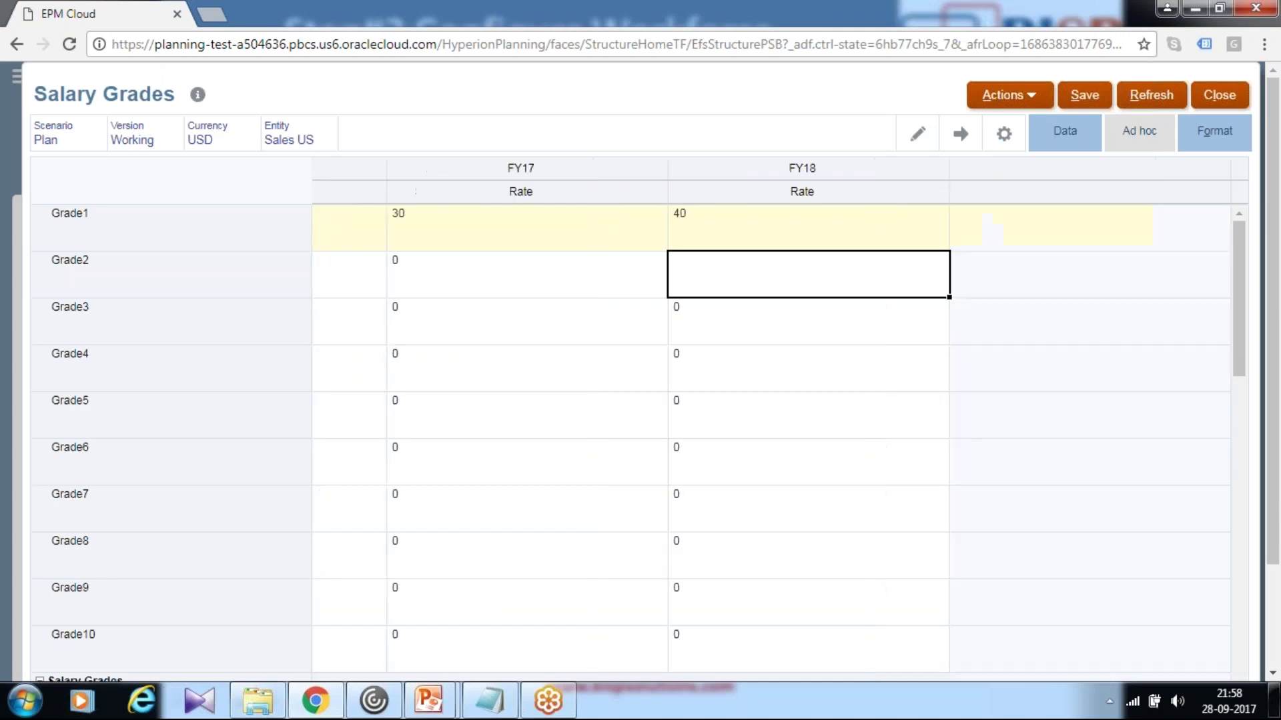
Step: Set Grade2's salary basis to Annual and its FY16 rate to 68000
{"action": "scroll", "coordinate": [1273, 657], "scroll_direction": "down", "scroll_amount": 1}
{"action": "scroll", "coordinate": [1273, 664], "scroll_direction": "down", "scroll_amount": 2}
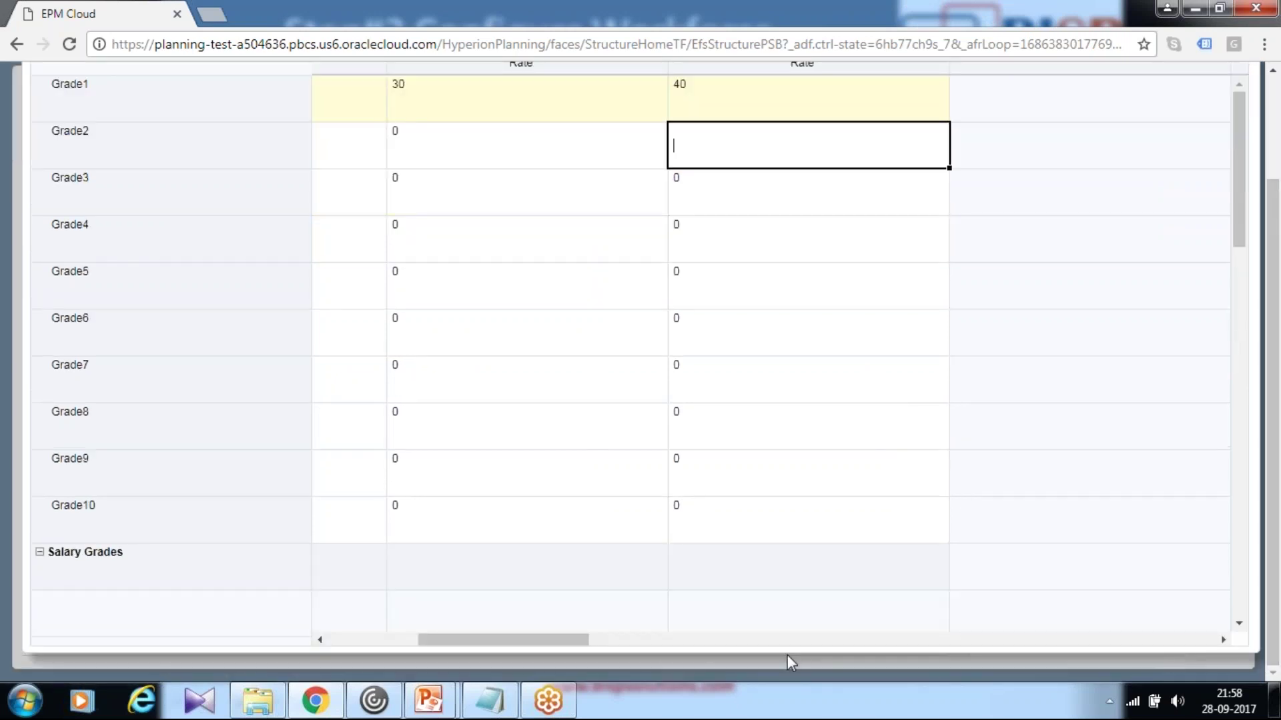
{"action": "left_click_drag", "start_coordinate": [579, 639], "coordinate": [493, 639]}
{"action": "scroll", "coordinate": [640, 492], "scroll_direction": "up", "scroll_amount": 2}
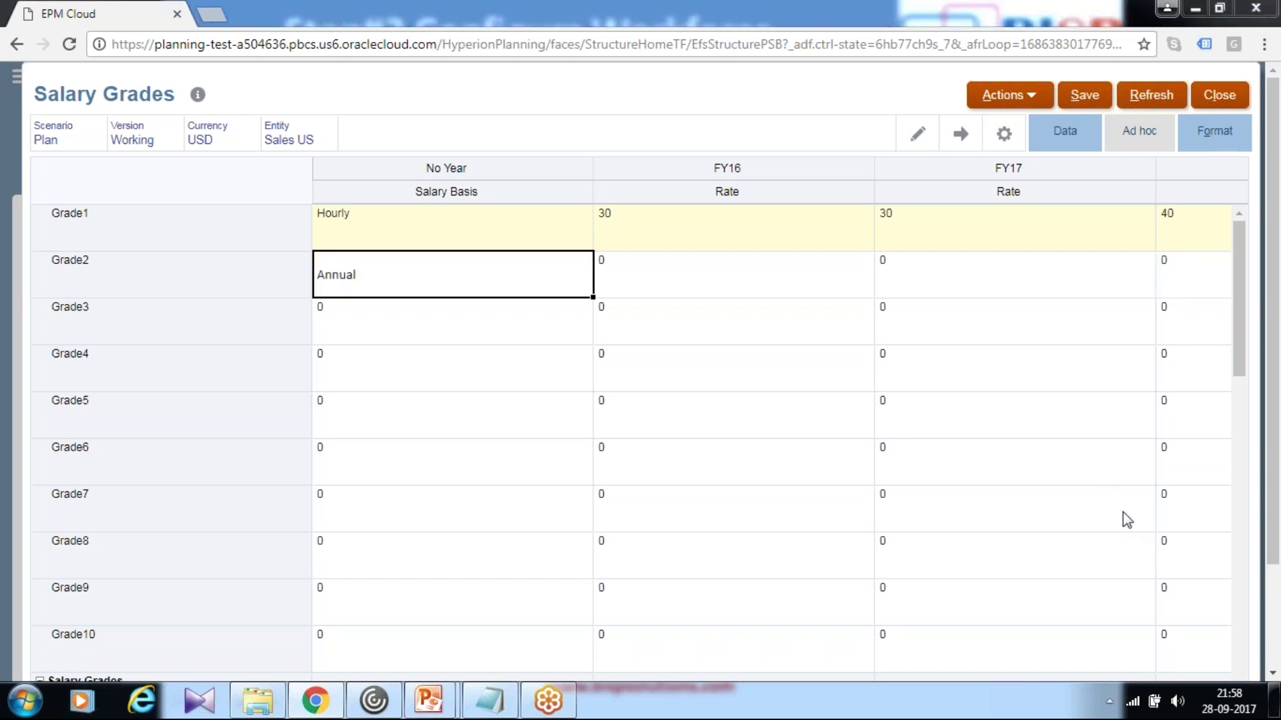
{"action": "left_click", "coordinate": [690, 297]}
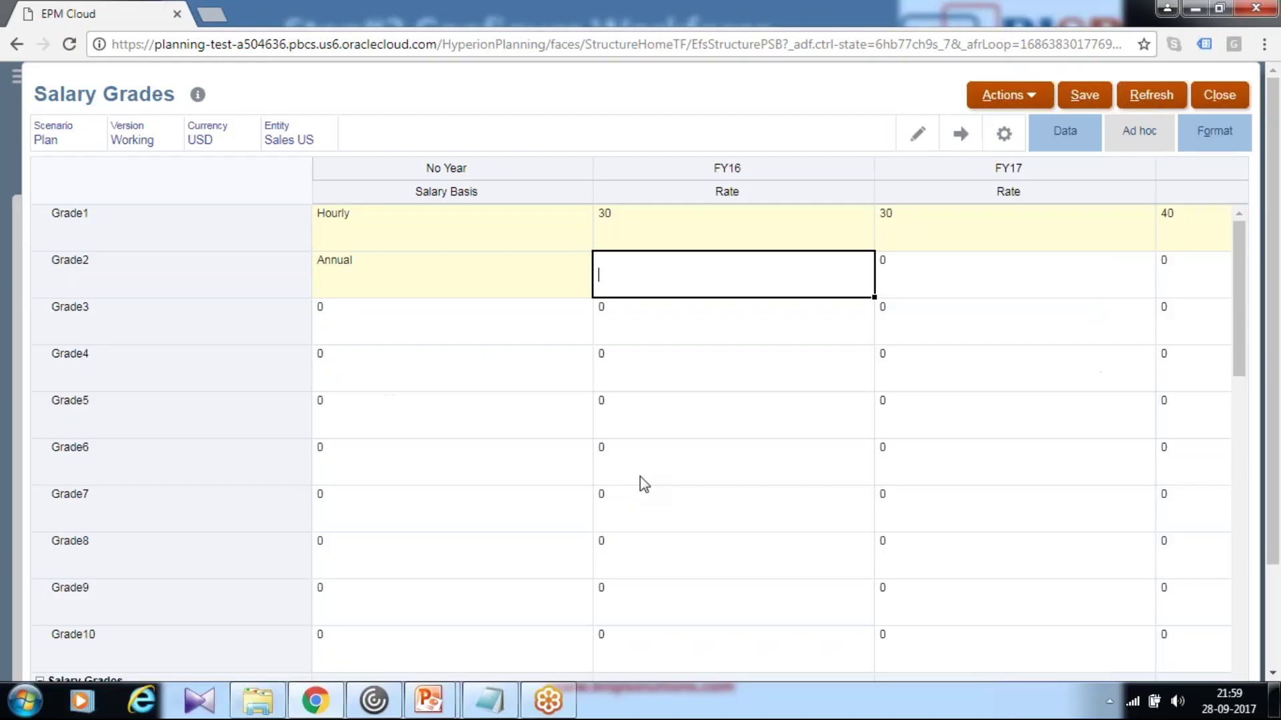
{"action": "type", "text": "6"}
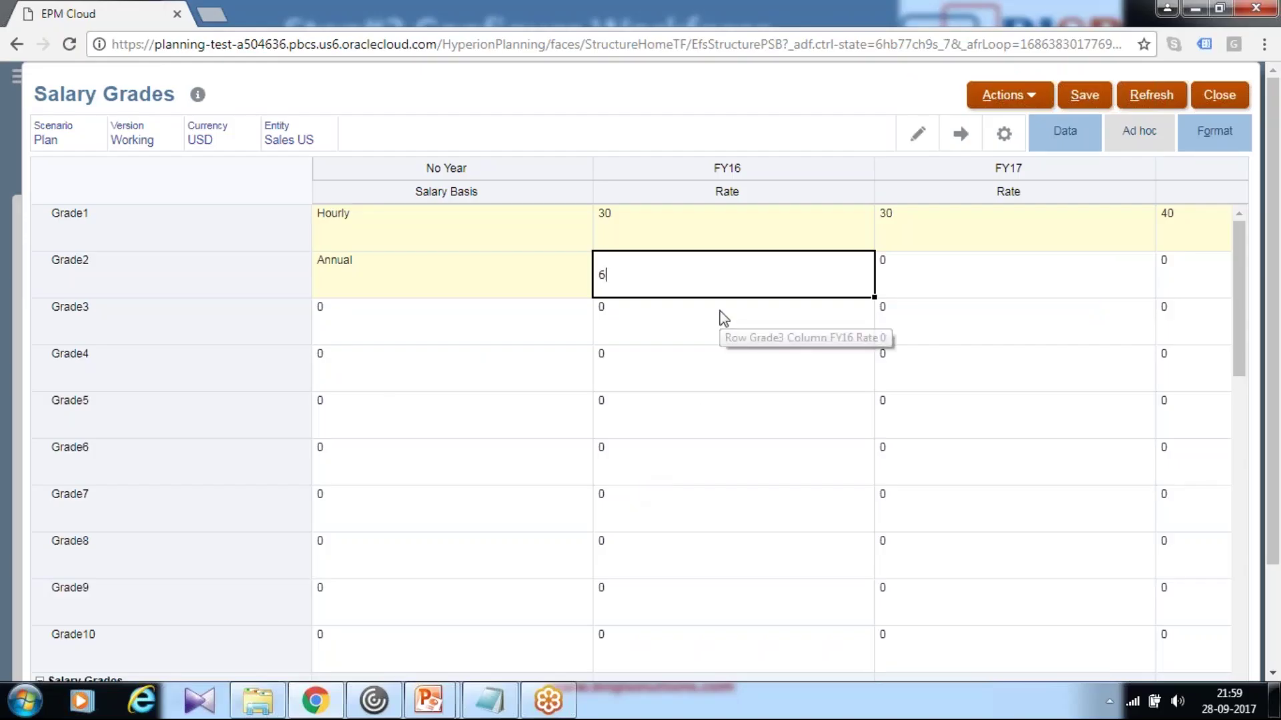
{"action": "type", "text": "9000"}
{"action": "key", "text": "Tab"}
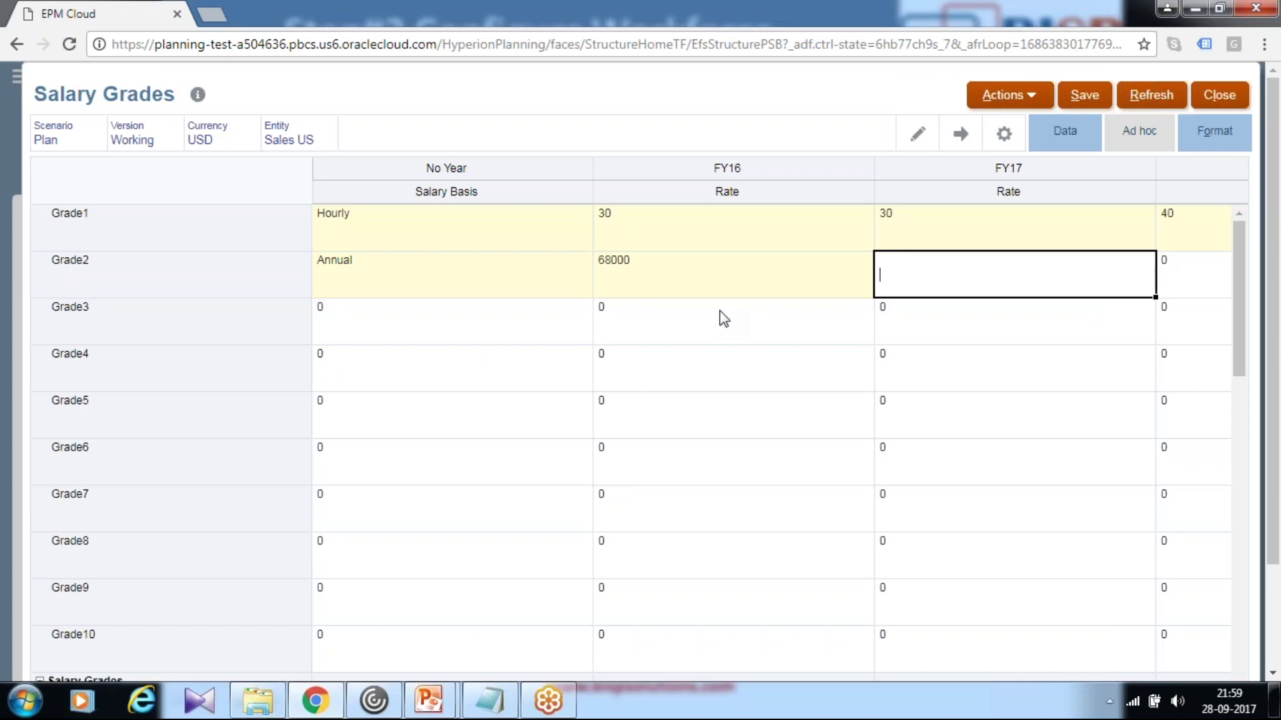
Step: Set Grade2's rate to 68000 for FY17 and 6800 for FY18
{"action": "type", "text": "68000"}
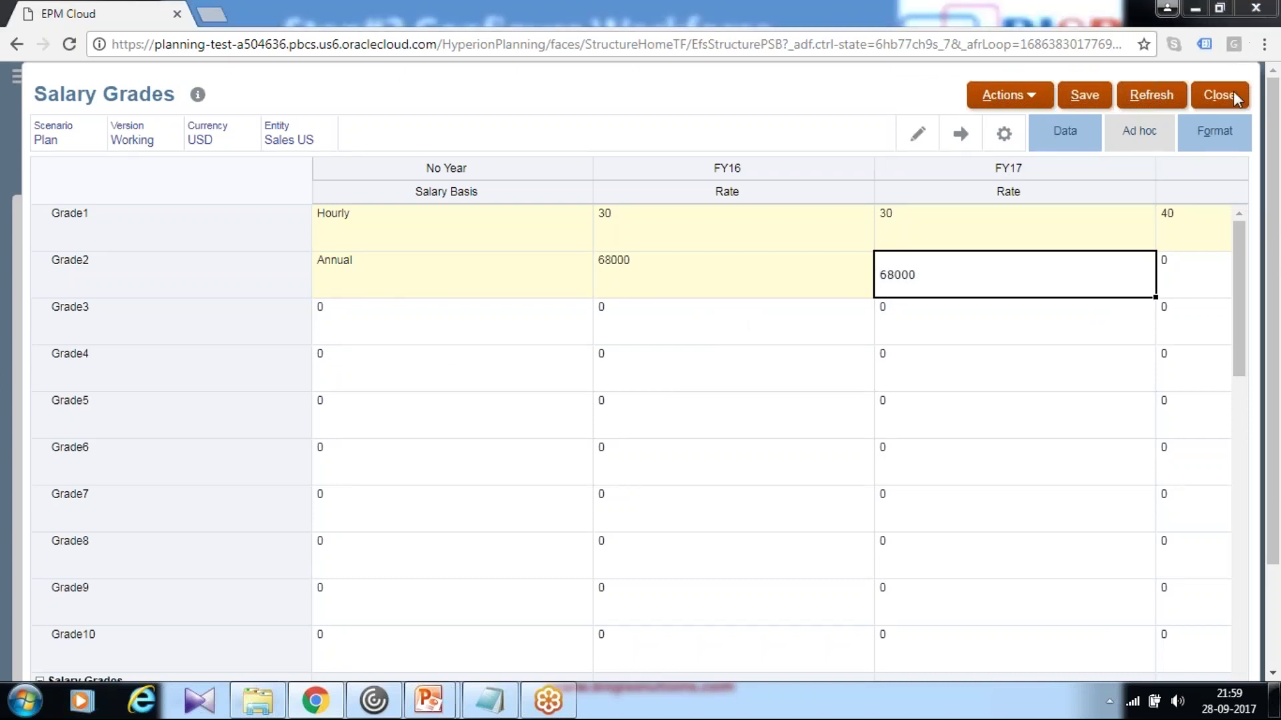
{"action": "key", "text": "Tab"}
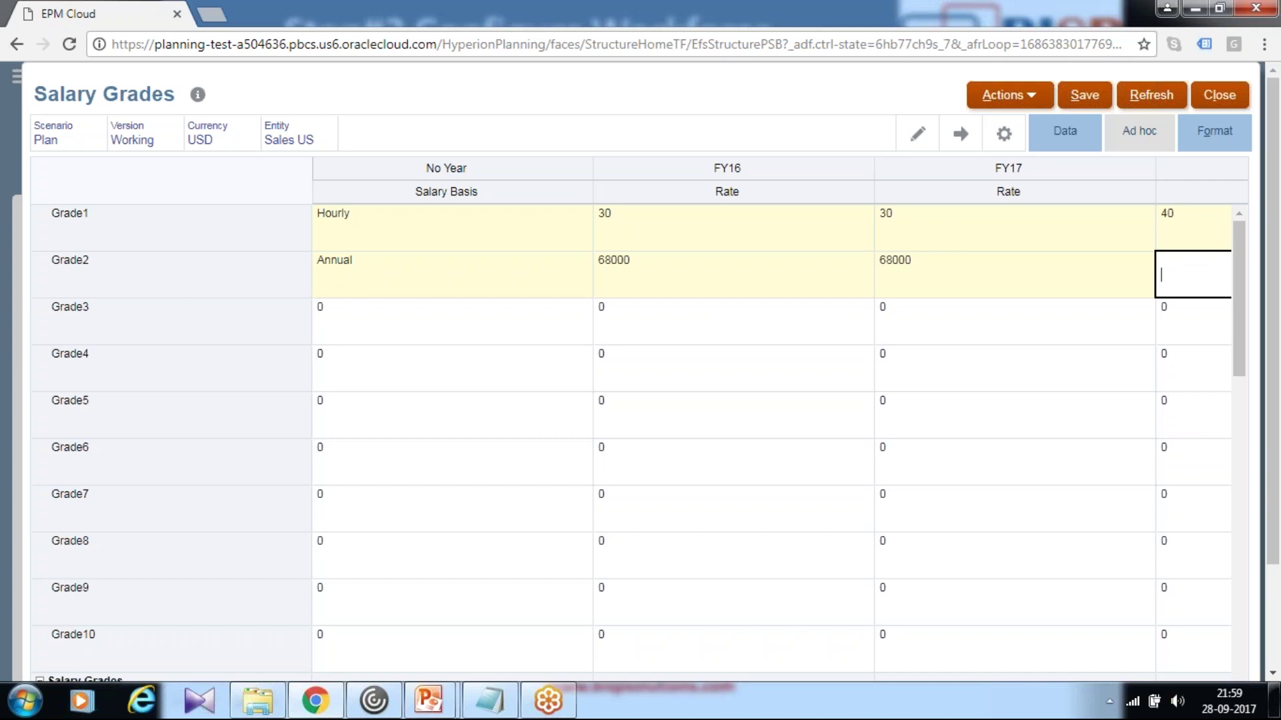
{"action": "type", "text": "6800"}
{"action": "key", "text": "Return"}
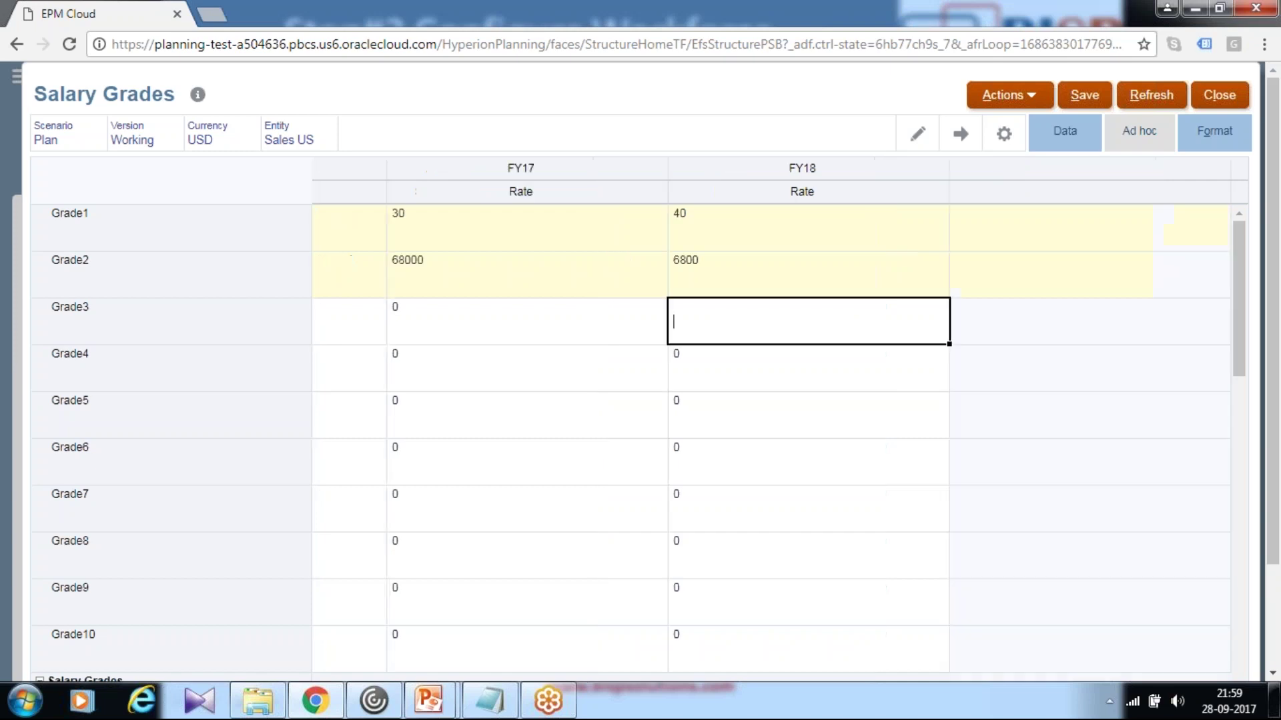
{"action": "left_click", "coordinate": [896, 275]}
{"action": "type", "text": "6800"}
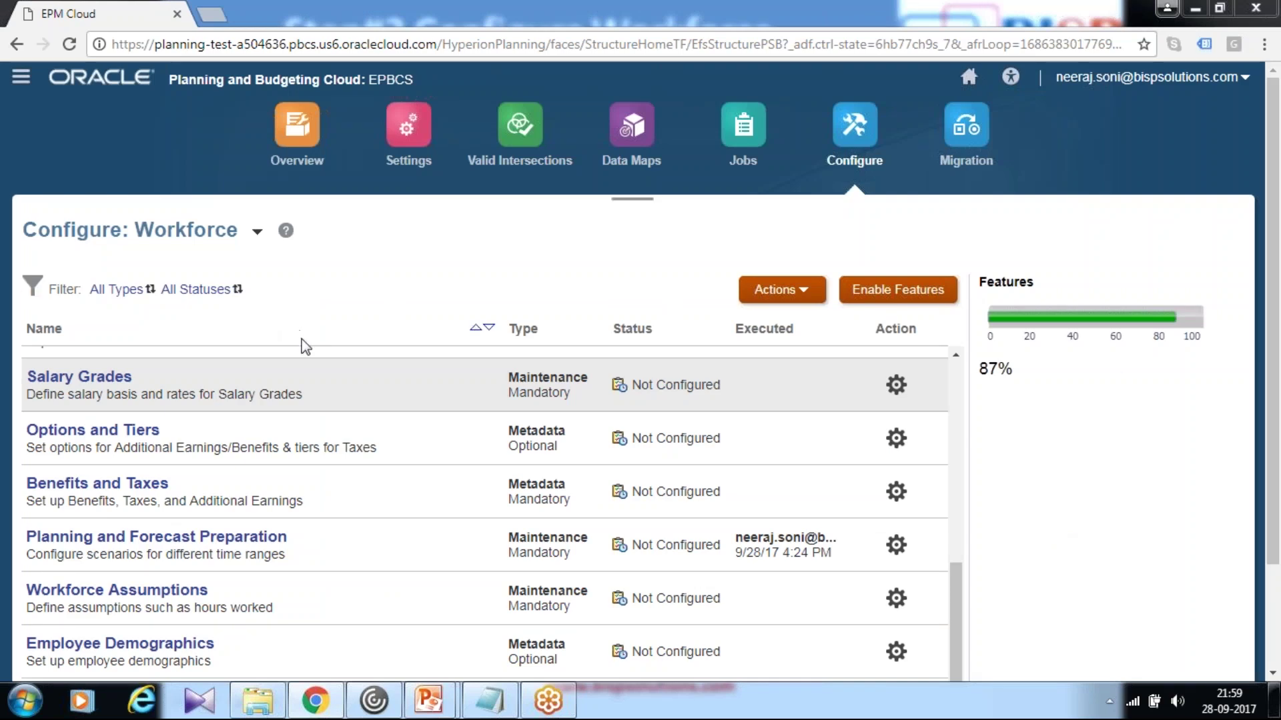
Step: Open Workforce Assumptions and set the hours per day to 8 for FY16, FY17 and FY18
{"action": "left_click", "coordinate": [125, 594]}
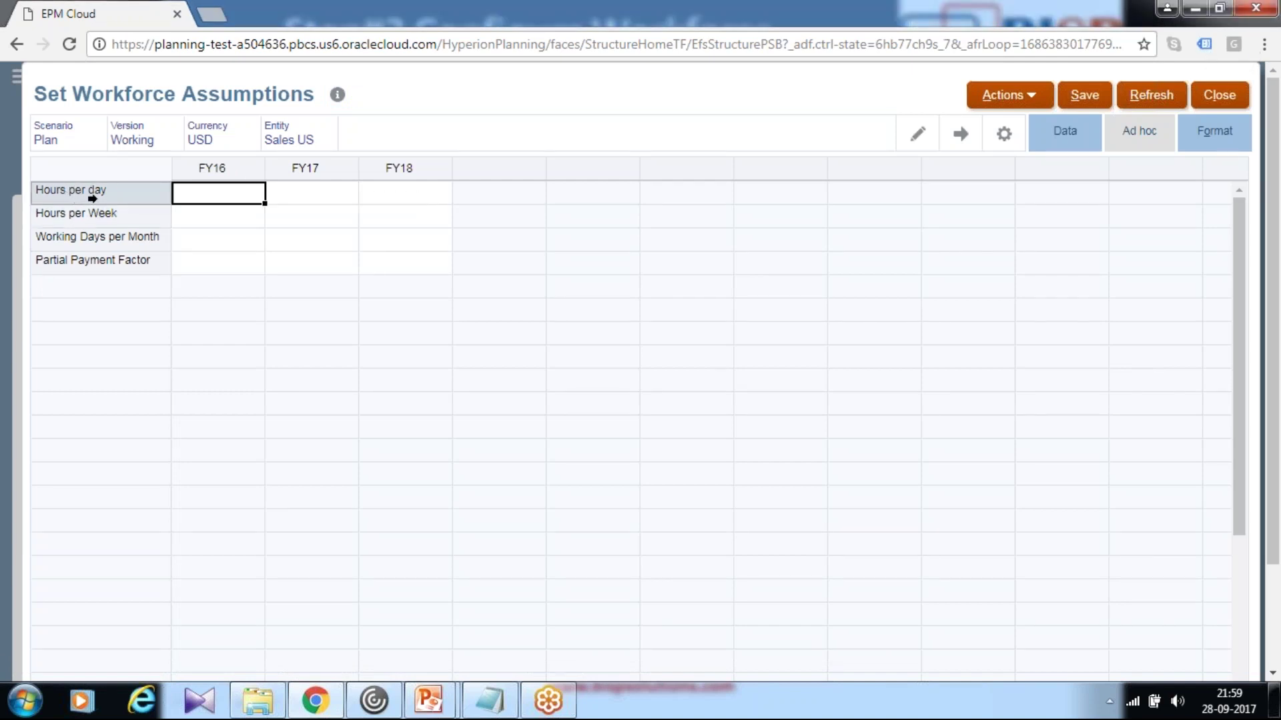
{"action": "type", "text": "8"}
{"action": "left_click", "coordinate": [314, 214]}
{"action": "left_click", "coordinate": [323, 193]}
{"action": "type", "text": "8"}
{"action": "left_click", "coordinate": [411, 190]}
{"action": "type", "text": "8"}
Step: Set the hours per week to 40 for FY16, FY17 and FY18
{"action": "left_click", "coordinate": [223, 217]}
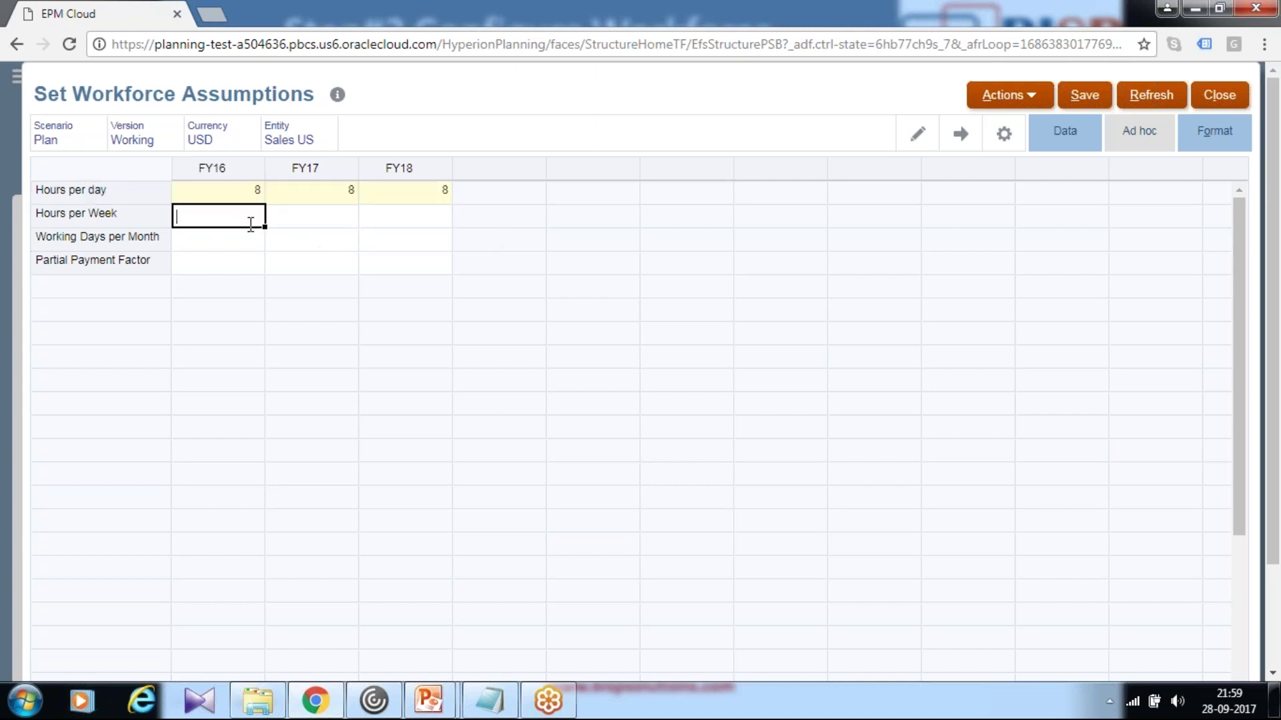
{"action": "type", "text": "40"}
{"action": "key", "text": "Return"}
{"action": "left_click", "coordinate": [280, 217]}
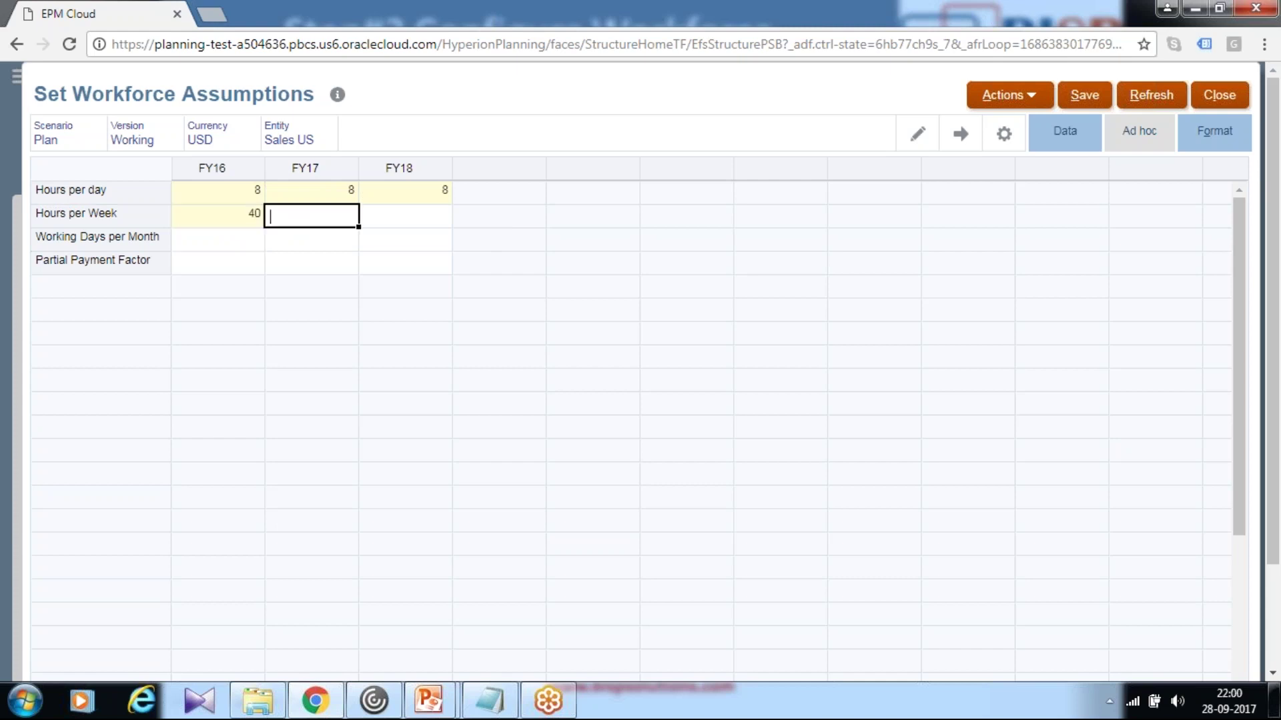
{"action": "type", "text": "40"}
{"action": "key", "text": "Return"}
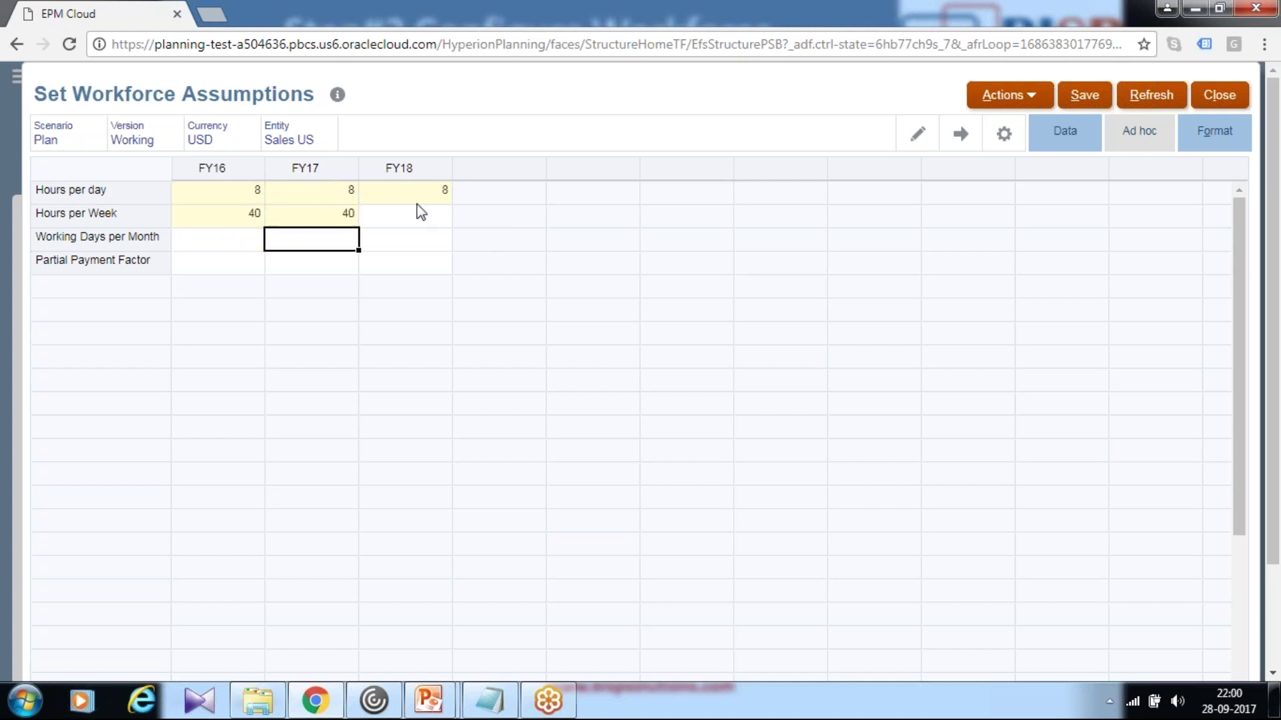
{"action": "left_click", "coordinate": [409, 219]}
{"action": "type", "text": "40"}
{"action": "key", "text": "Return"}
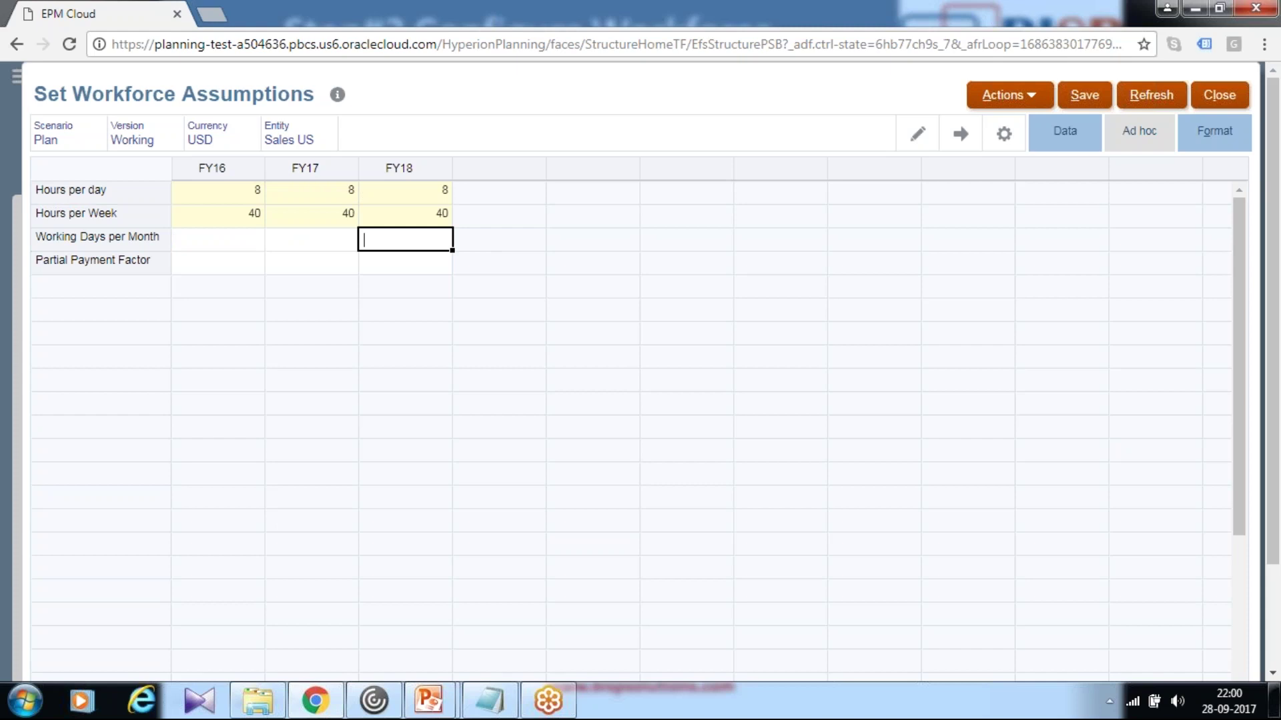
Step: Set the FY16 working days per month to 21.67
{"action": "left_click", "coordinate": [239, 240]}
{"action": "type", "text": "21"}
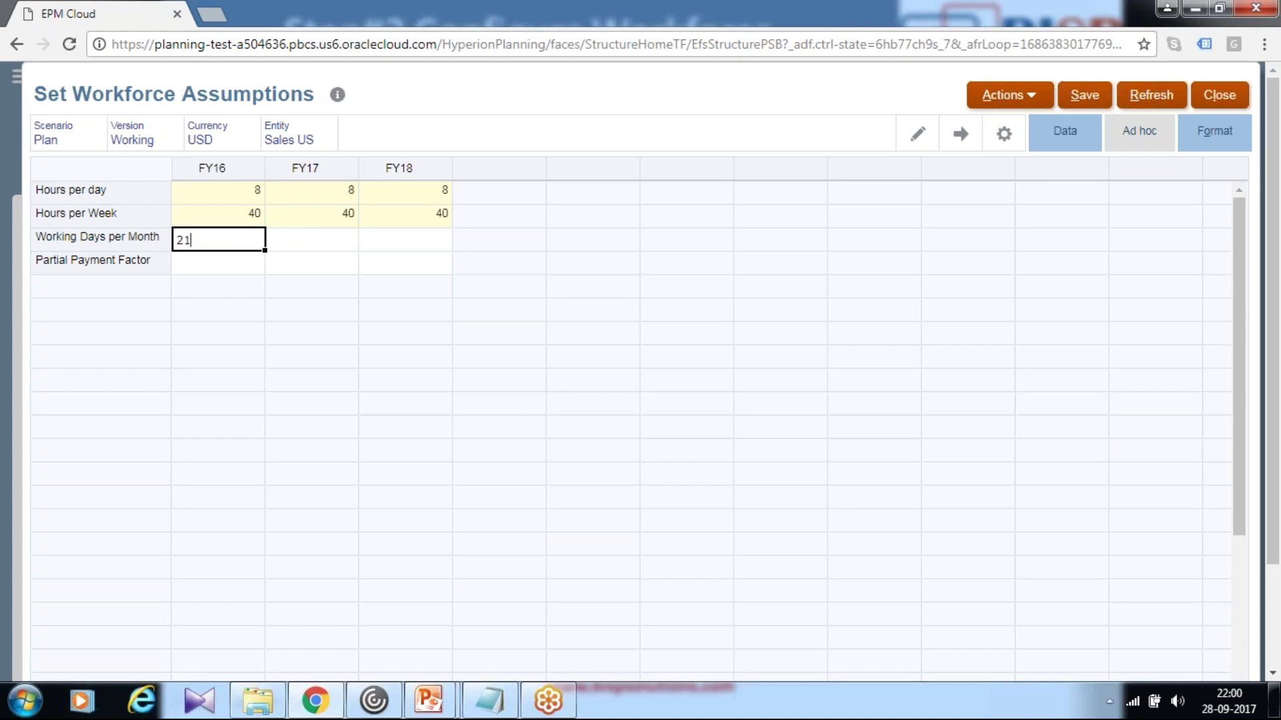
{"action": "type", "text": ".67"}
{"action": "key", "text": "Return"}
Step: Set the working days per month to 22 for FY16 and FY17
{"action": "left_click", "coordinate": [239, 240]}
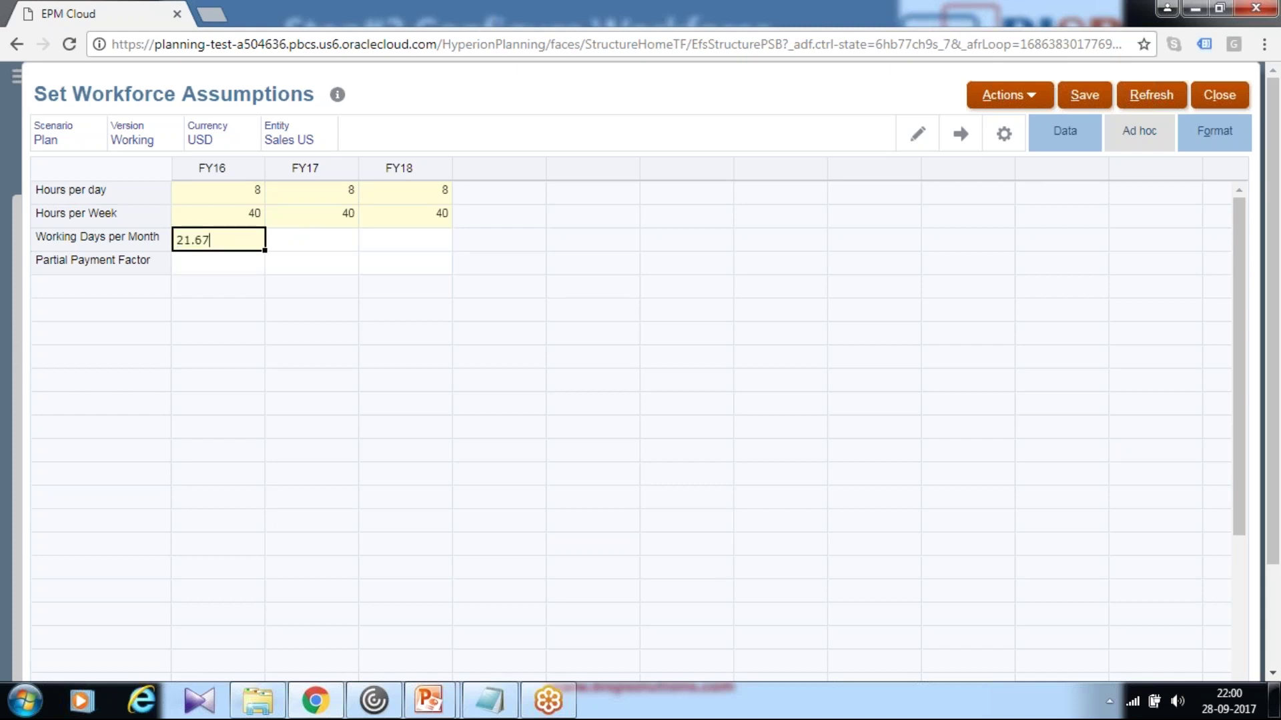
{"action": "key", "text": "BackSpace"}
{"action": "key", "text": "BackSpace"}
{"action": "key", "text": "BackSpace"}
{"action": "type", "text": "2"}
{"action": "key", "text": "Return"}
{"action": "left_click", "coordinate": [287, 244]}
{"action": "type", "text": "22"}
{"action": "key", "text": "Return"}
Step: Set the FY18 working days per month to 22
{"action": "key", "text": "Up"}
{"action": "key", "text": "Right"}
{"action": "key", "text": "Down"}
{"action": "key", "text": "Up"}
{"action": "key", "text": "Right"}
{"action": "key", "text": "Return"}
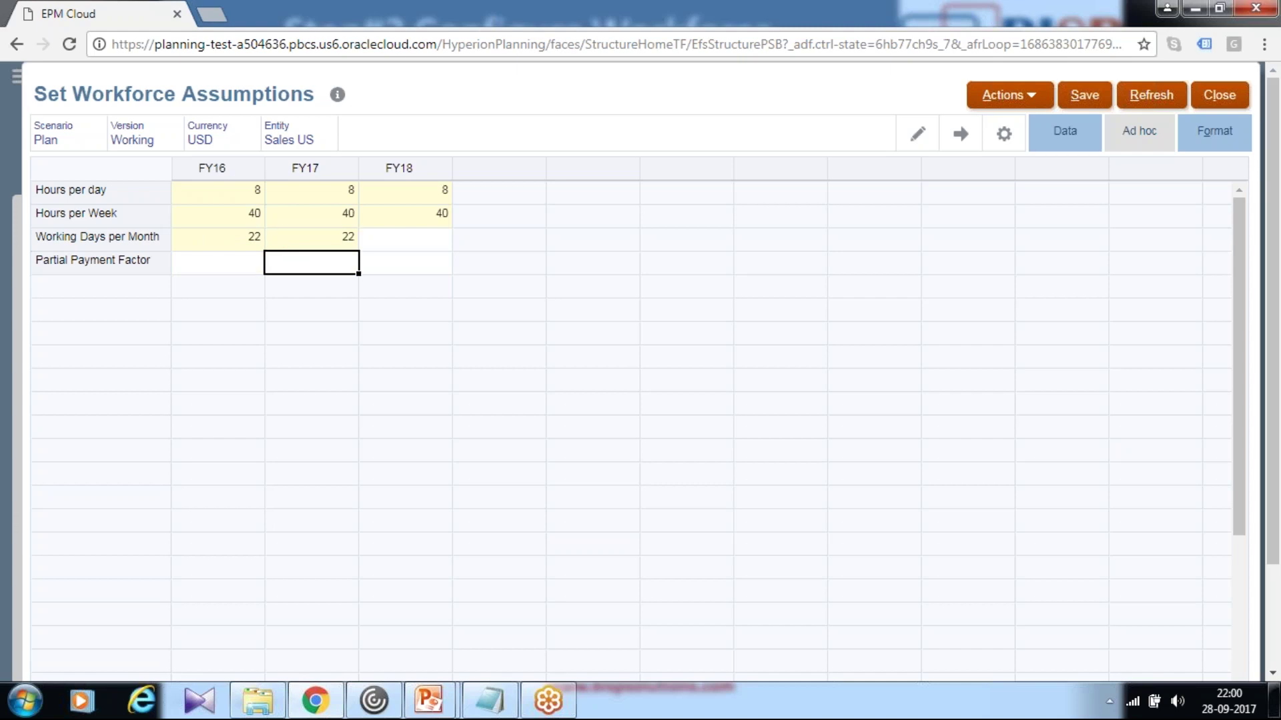
{"action": "left_click", "coordinate": [375, 241]}
{"action": "type", "text": "22"}
{"action": "key", "text": "Return"}
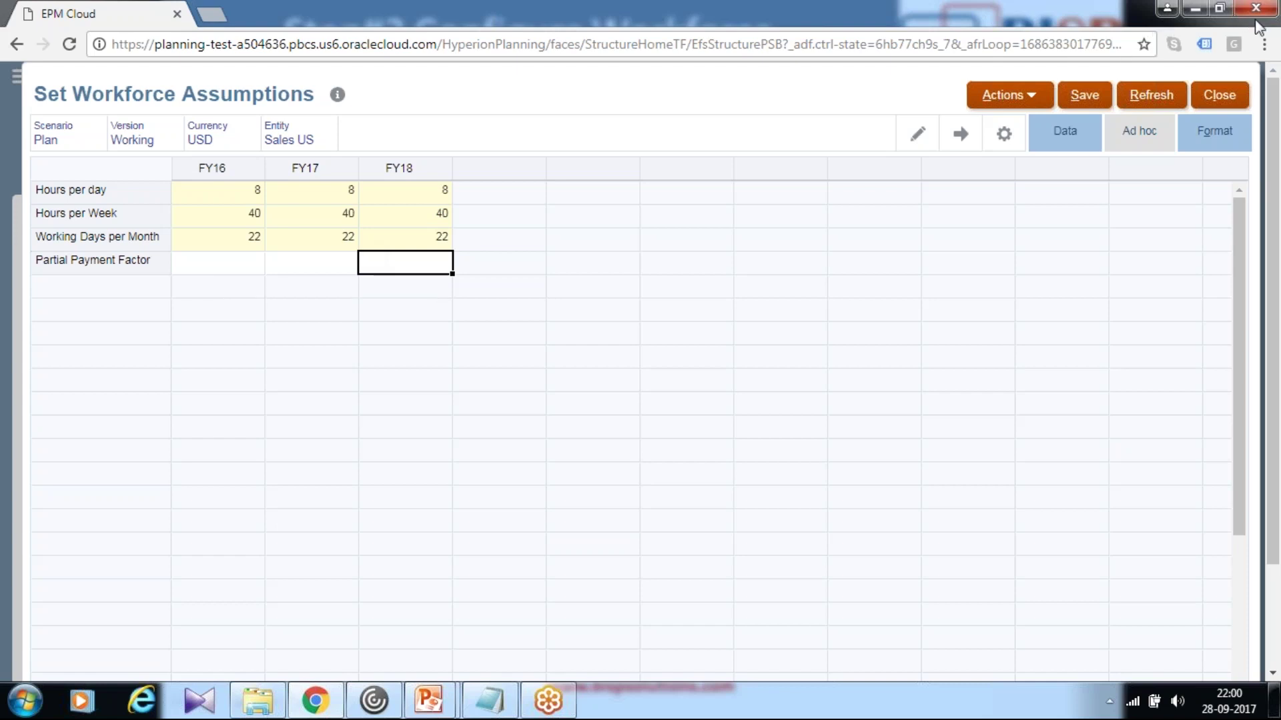
Step: Switch to the PowerPoint slide show and check the workforce assumptions slide
{"action": "key", "text": "alt+Tab"}
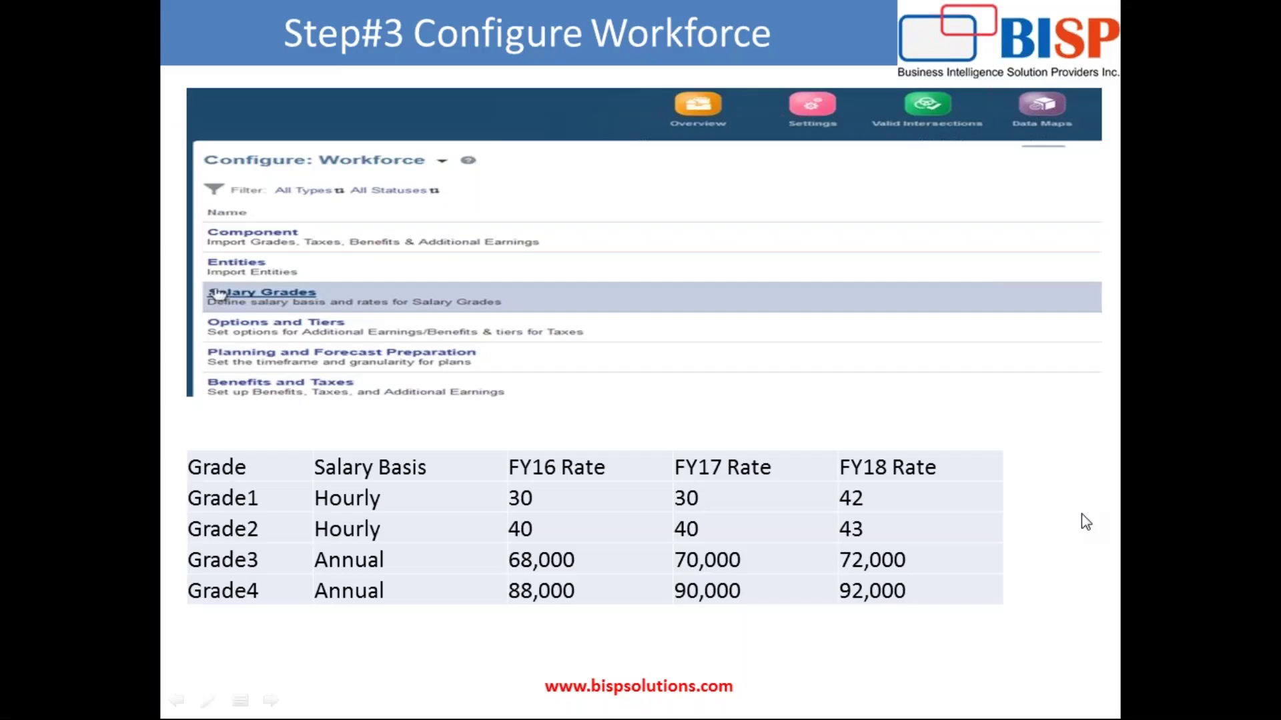
{"action": "left_click", "coordinate": [900, 445]}
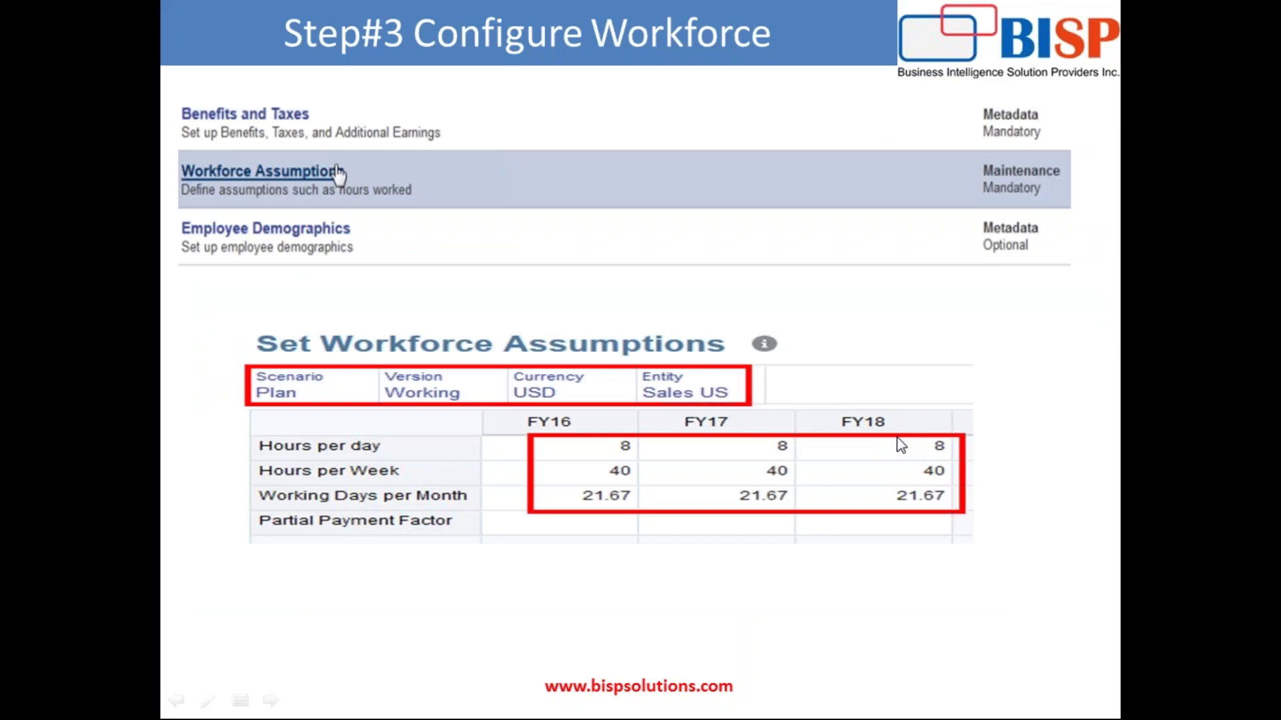